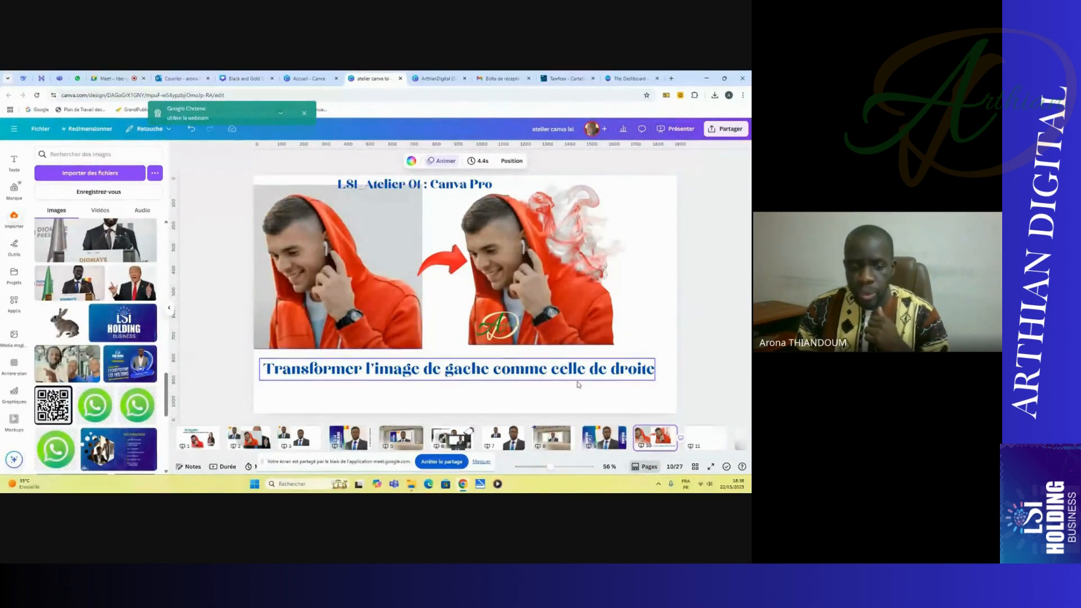
- Copy the original photo of the man in the red hoodie from page 10 onto blank page 11
click(369, 286)
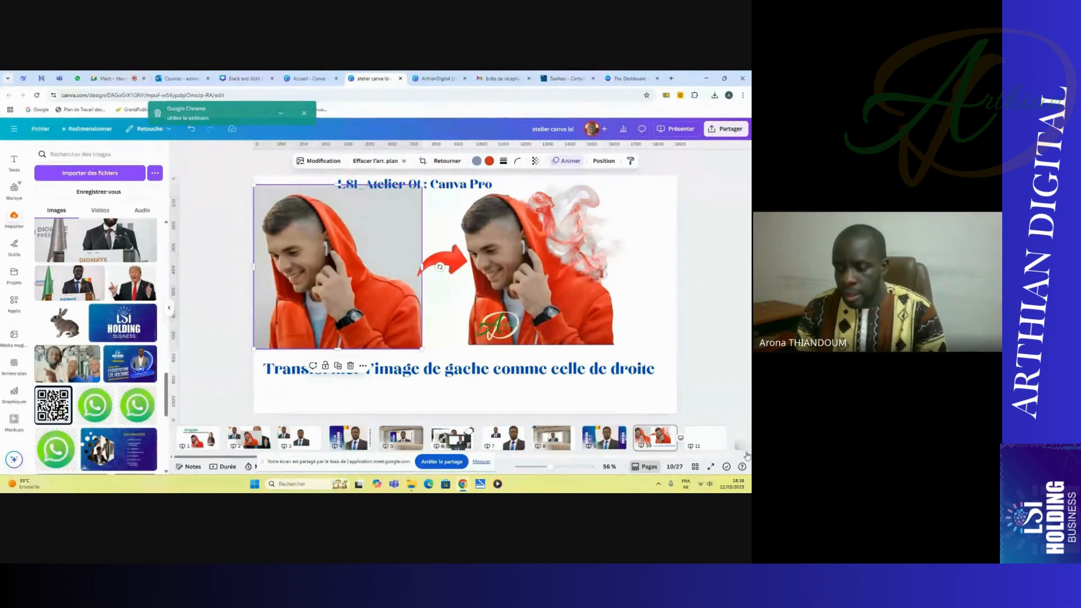
click(706, 438)
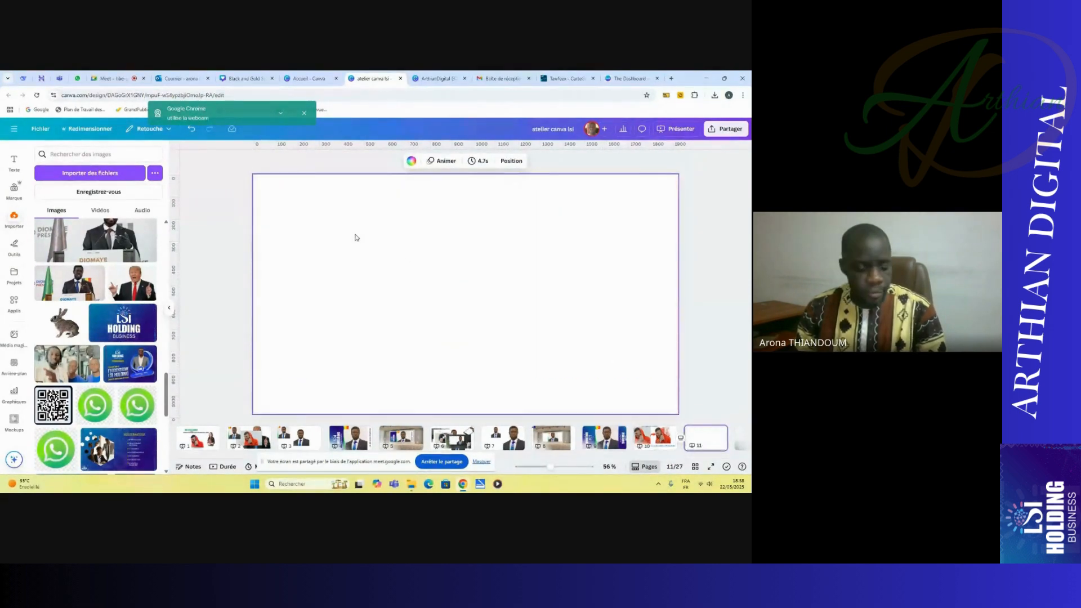
key(ctrl+v)
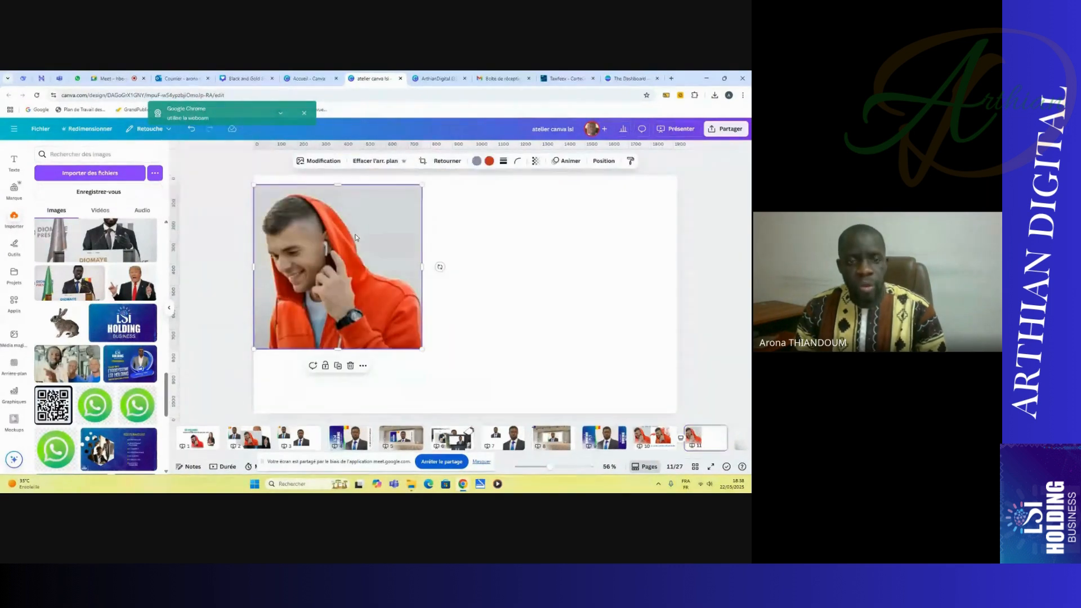
- Enlarge the pasted photo to about the page height, centre it, and set it as the page background
drag(372, 275, 397, 277)
drag(447, 349, 566, 381)
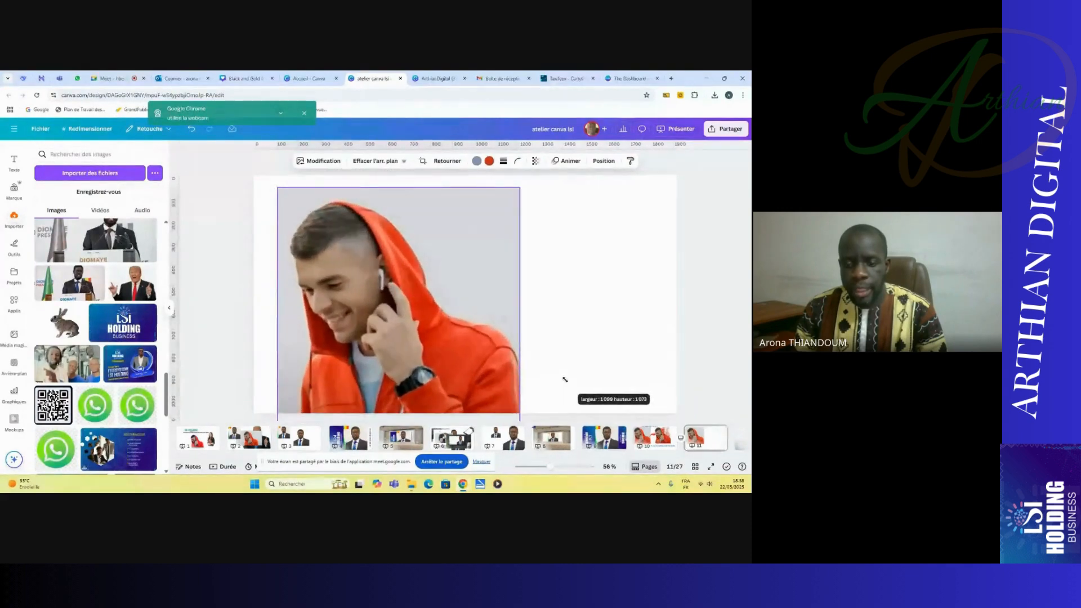
drag(449, 312, 537, 303)
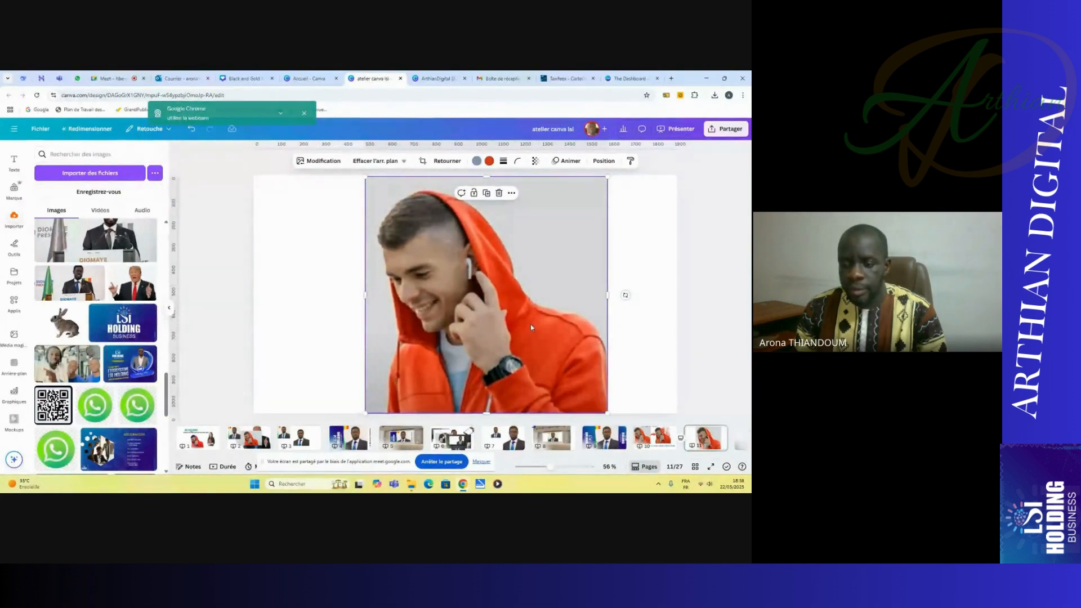
right_click(535, 232)
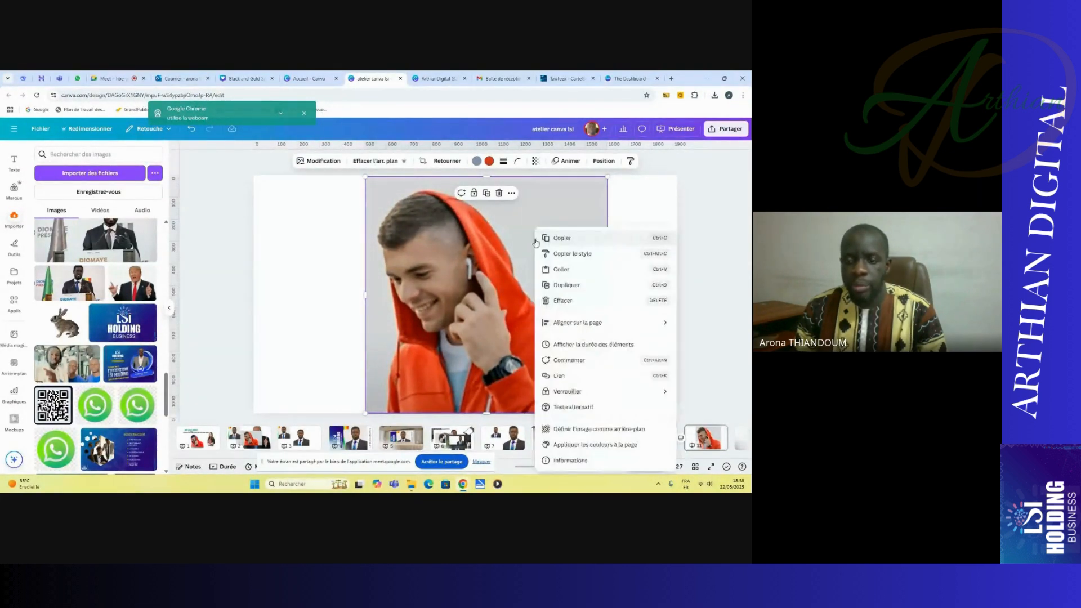
click(582, 434)
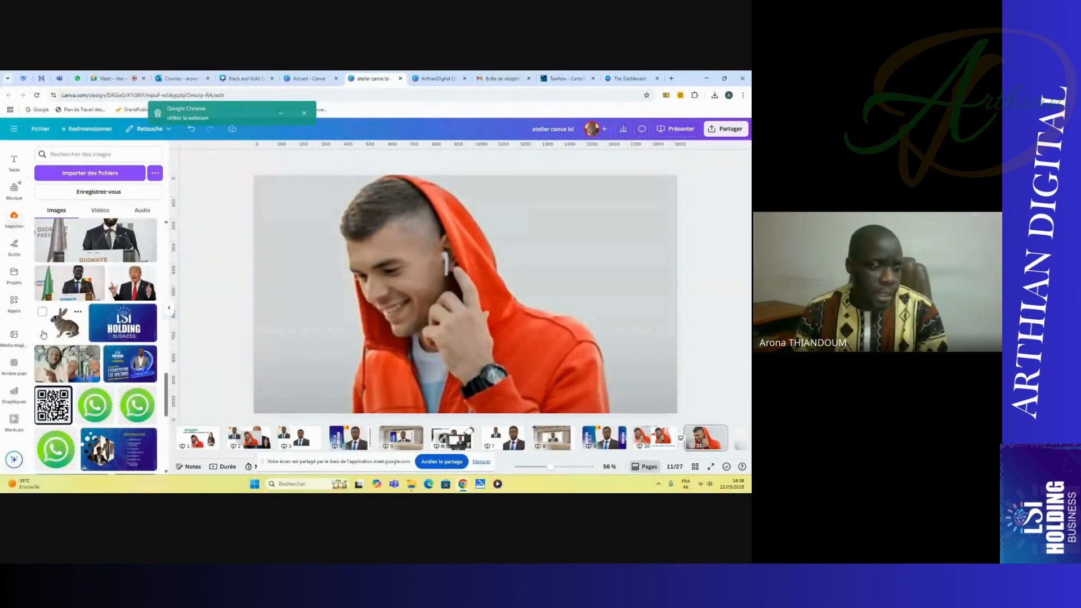
- Open the Warp Brush app and select the background photo as the image to transform
click(99, 154)
text(w)
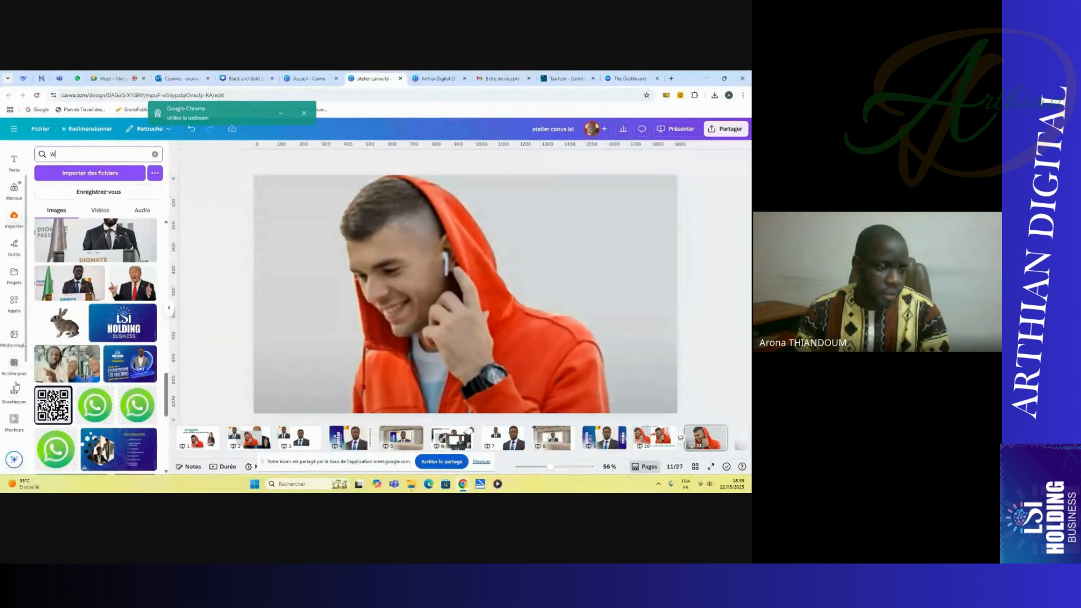
scroll(15, 418, down, 1)
scroll(16, 418, down, 3)
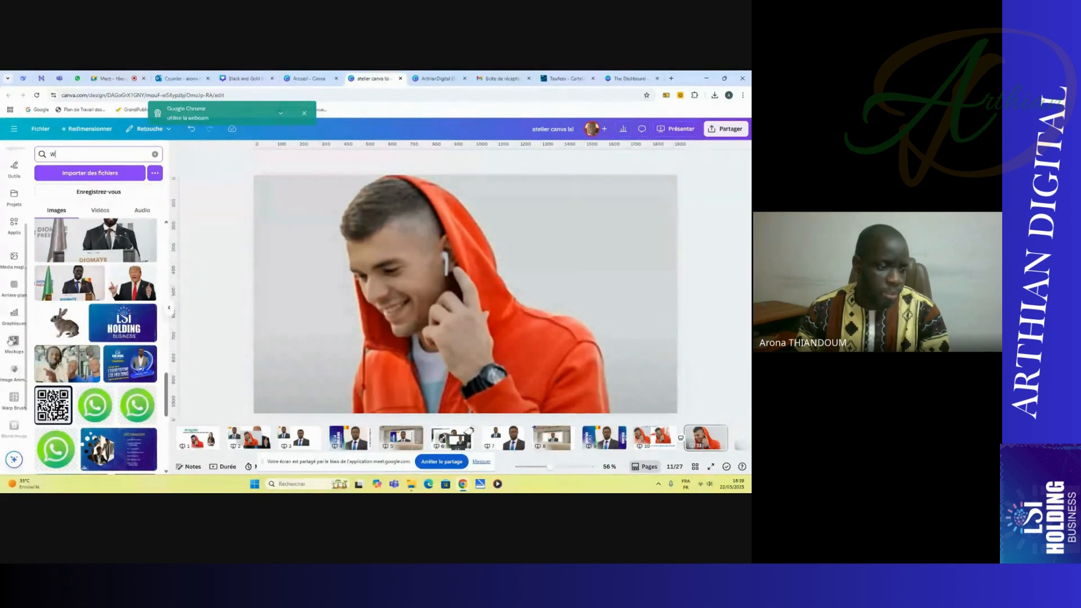
click(11, 409)
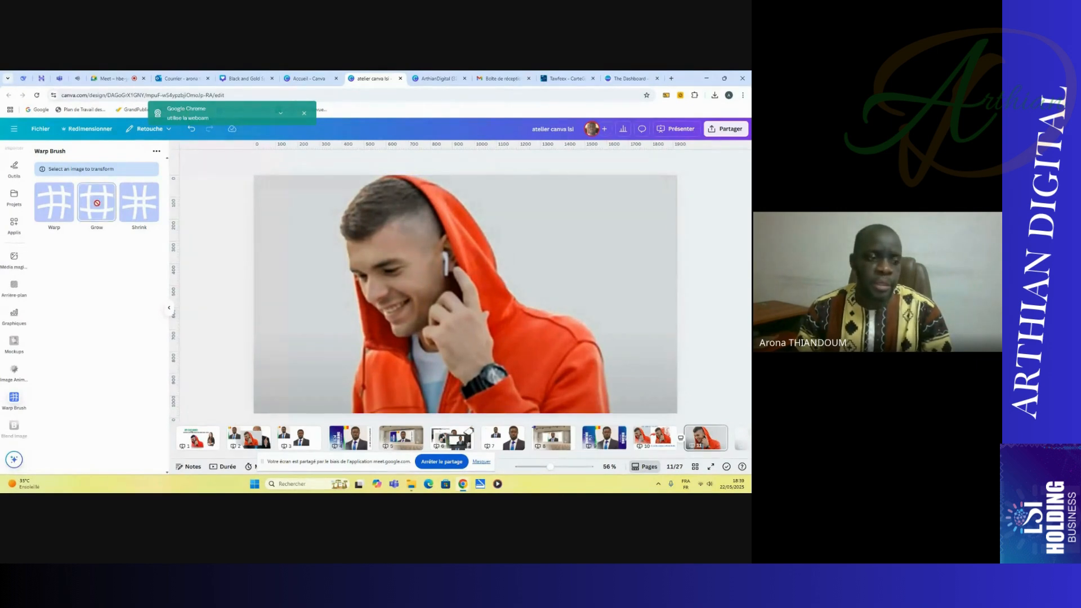
click(345, 213)
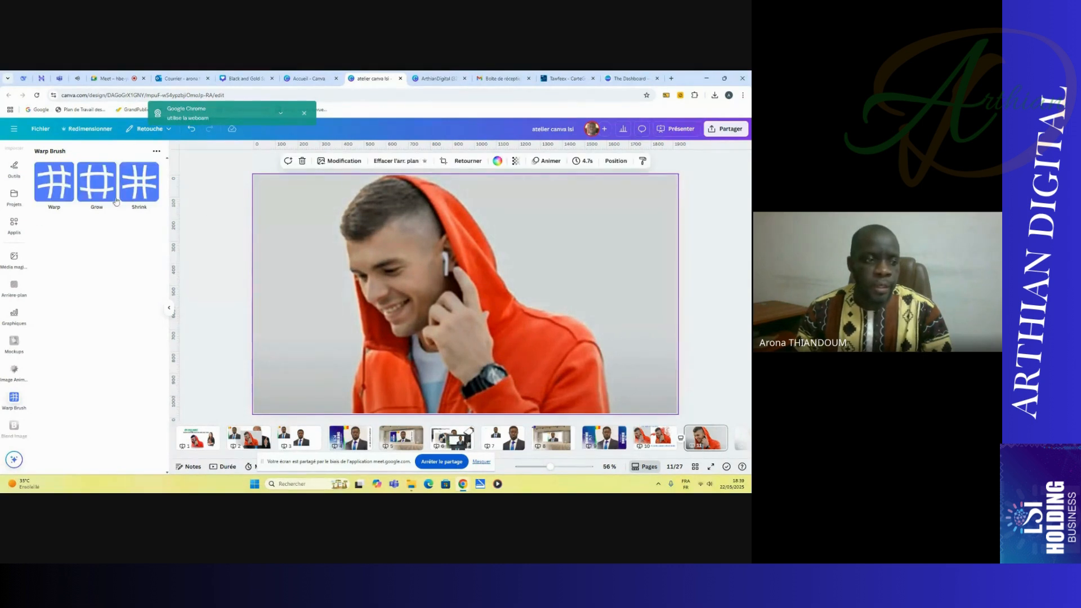
- Try the Grow, Shrink and Warp brushes on the man's face, hood and hand, discarding the distortions
click(97, 184)
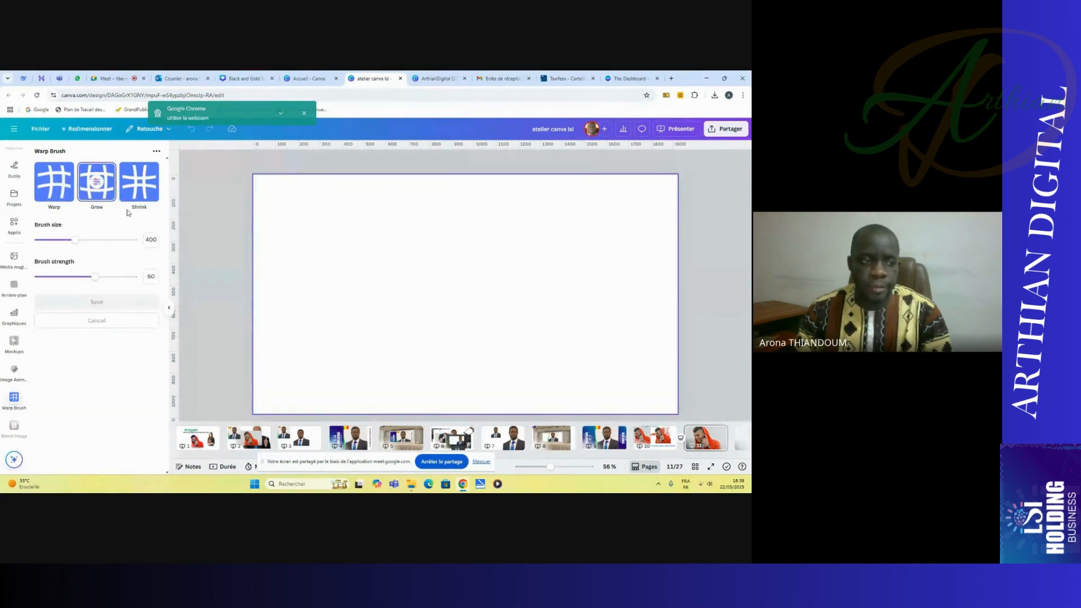
mouse_move(424, 277)
mouse_down()
mouse_move(403, 236)
mouse_move(468, 352)
mouse_up()
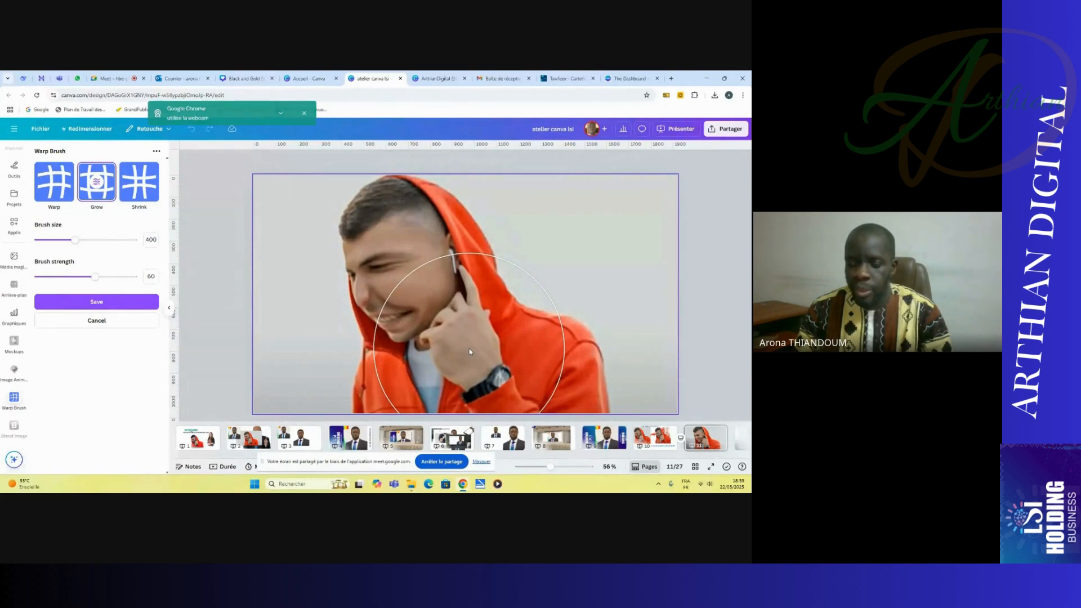
click(139, 182)
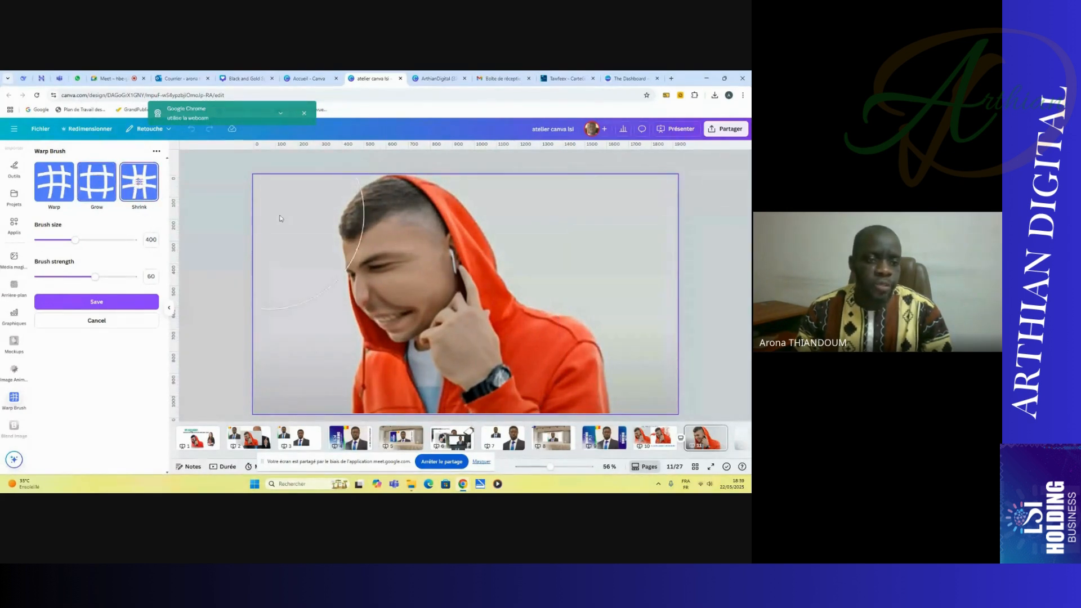
mouse_move(455, 233)
mouse_down()
mouse_move(417, 225)
mouse_move(442, 247)
mouse_up()
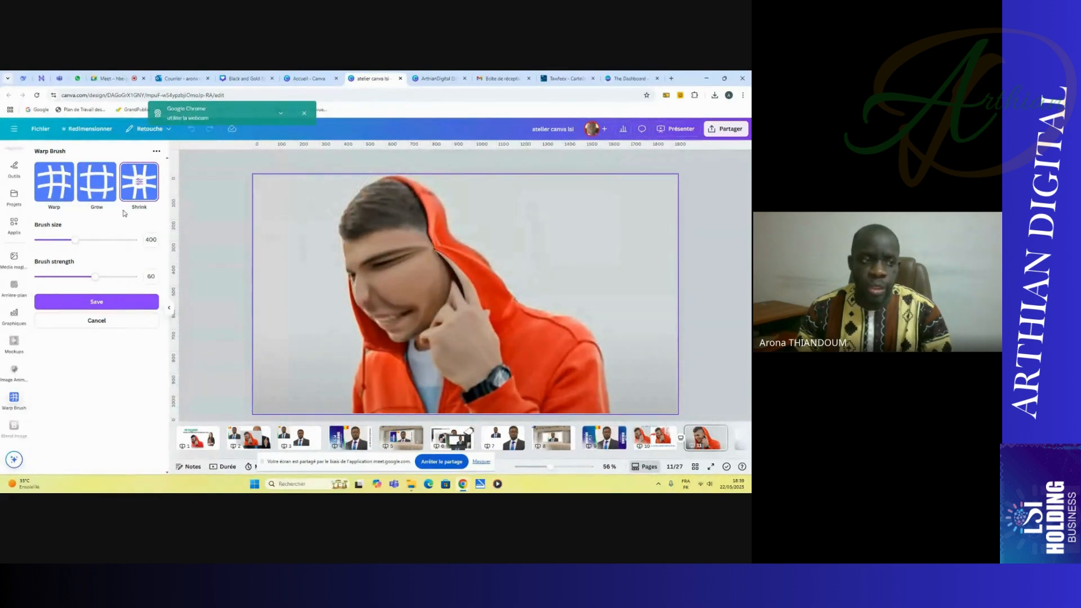
click(54, 181)
drag(452, 374, 545, 340)
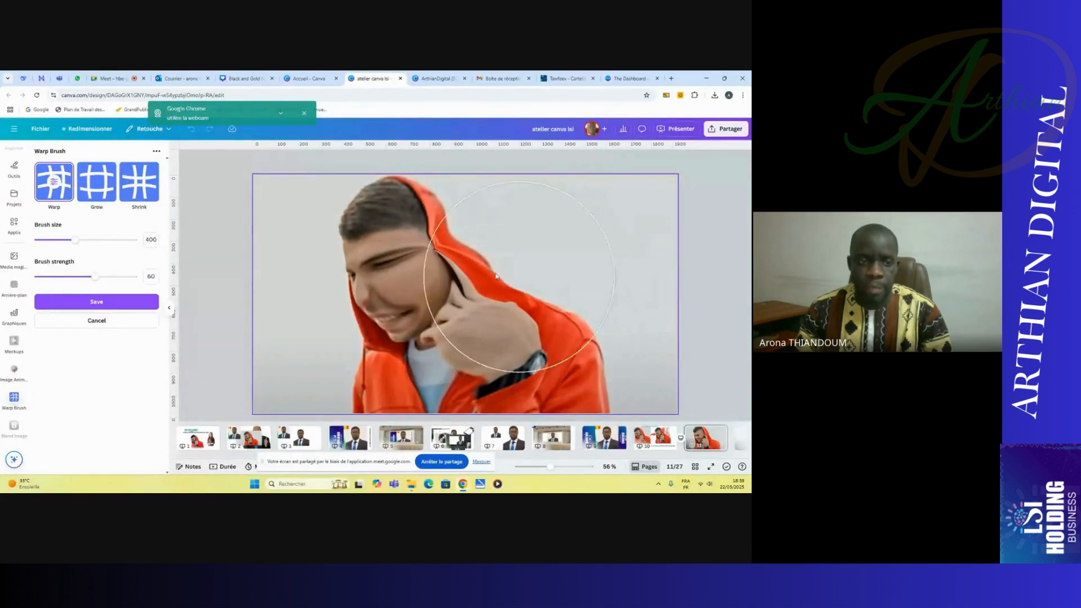
key(Escape)
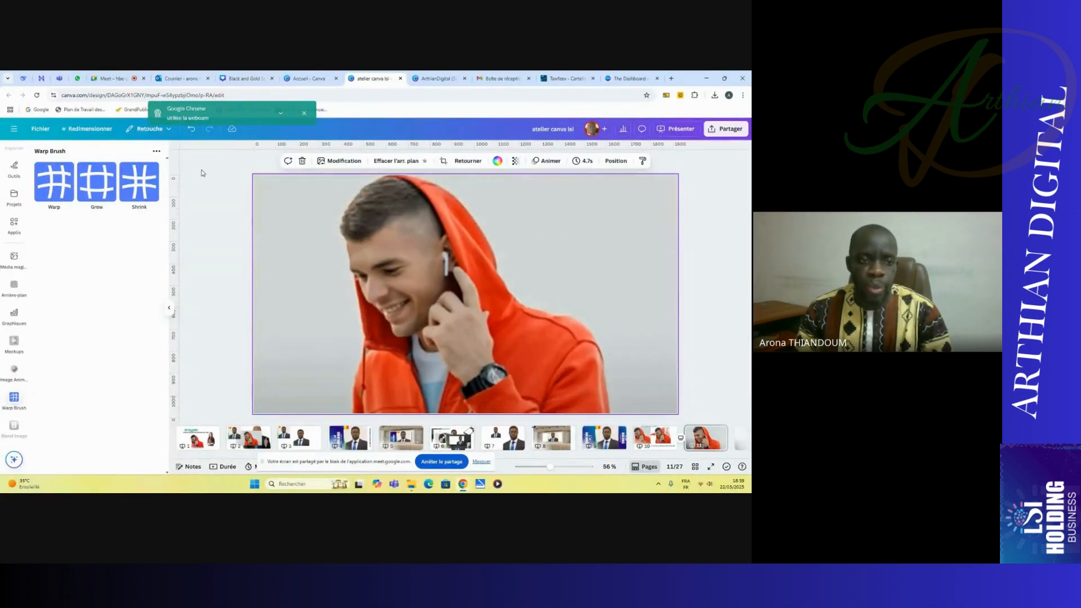
click(192, 130)
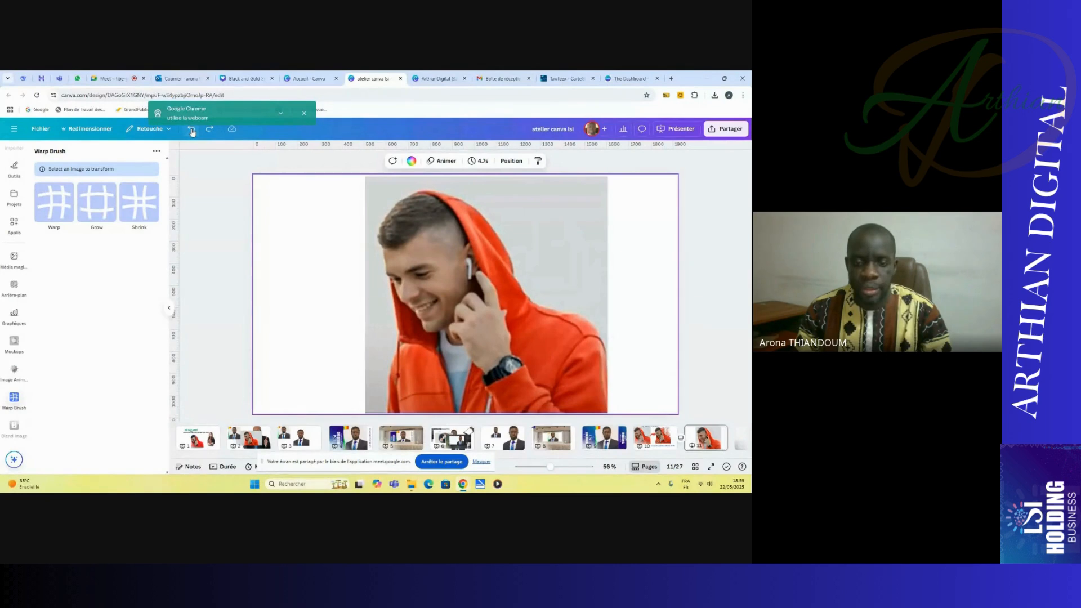
click(210, 129)
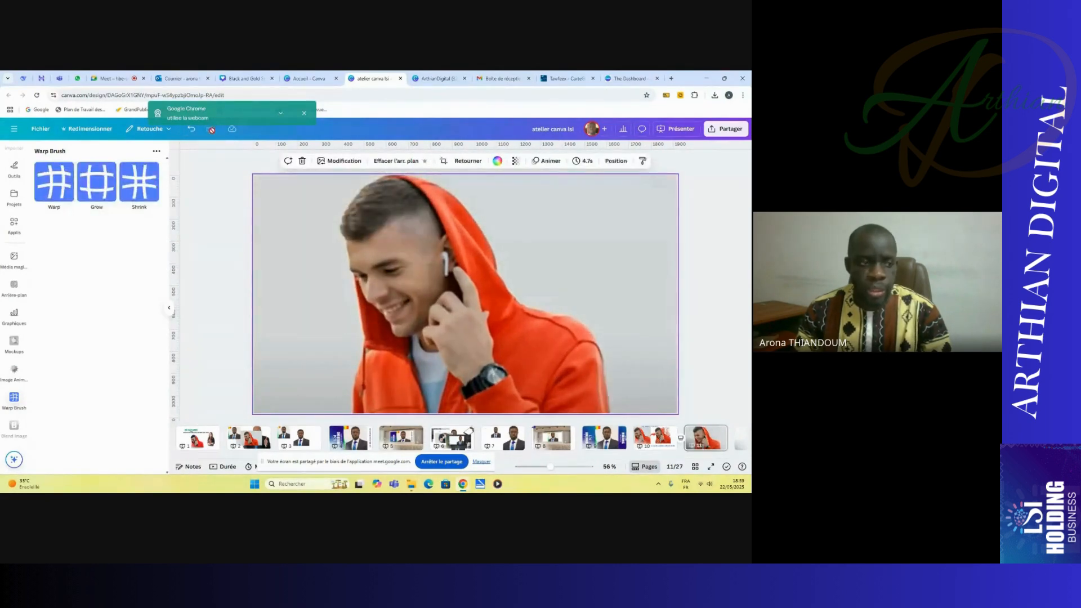
- Choose the Warp brush for the background photo and set its brush size to 100
click(54, 188)
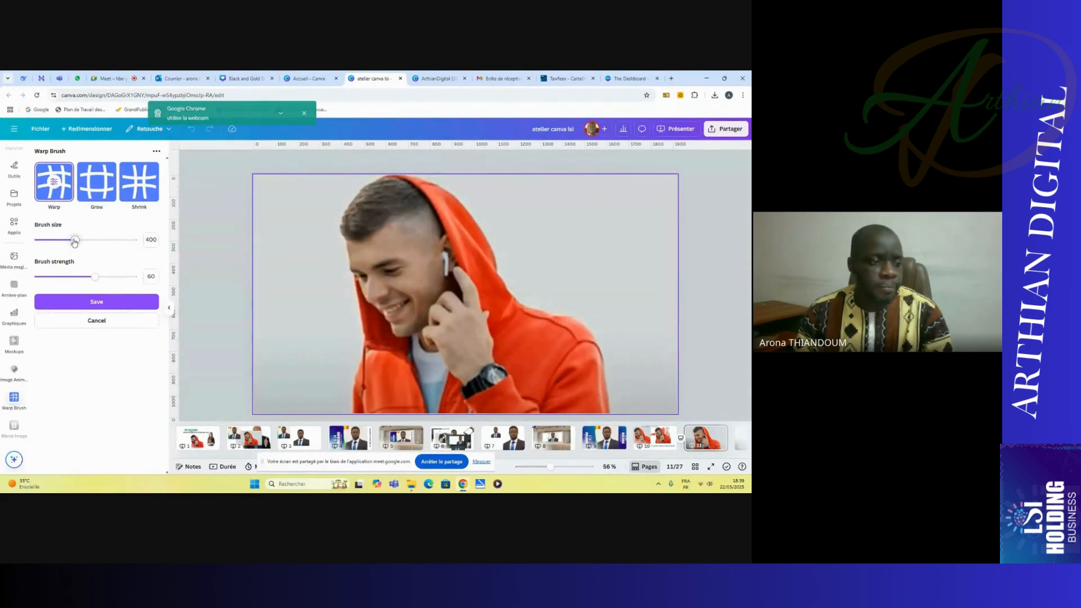
drag(74, 241, 50, 243)
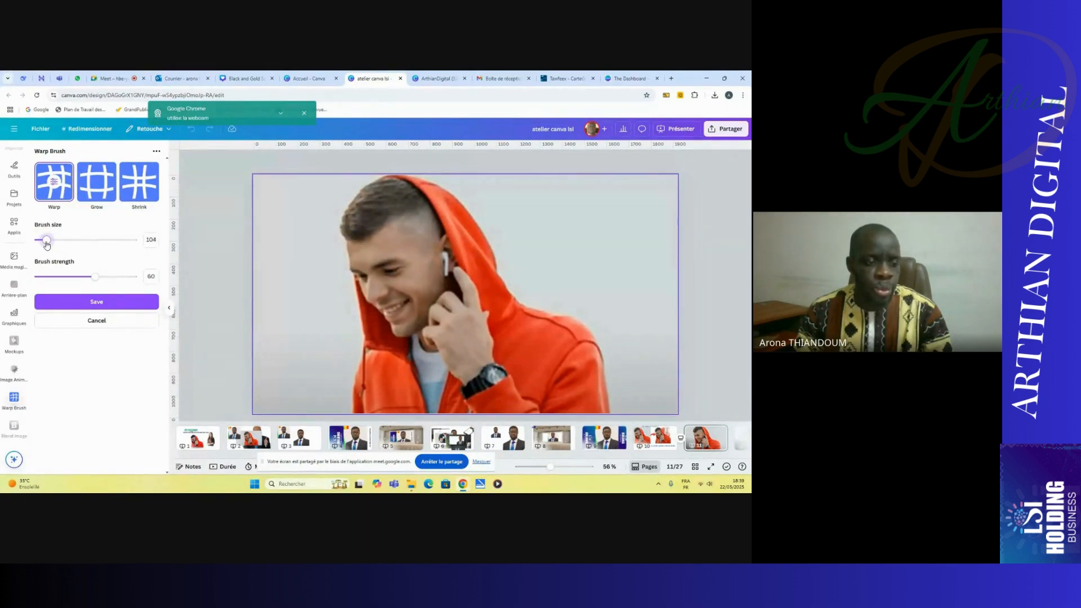
drag(47, 243, 46, 243)
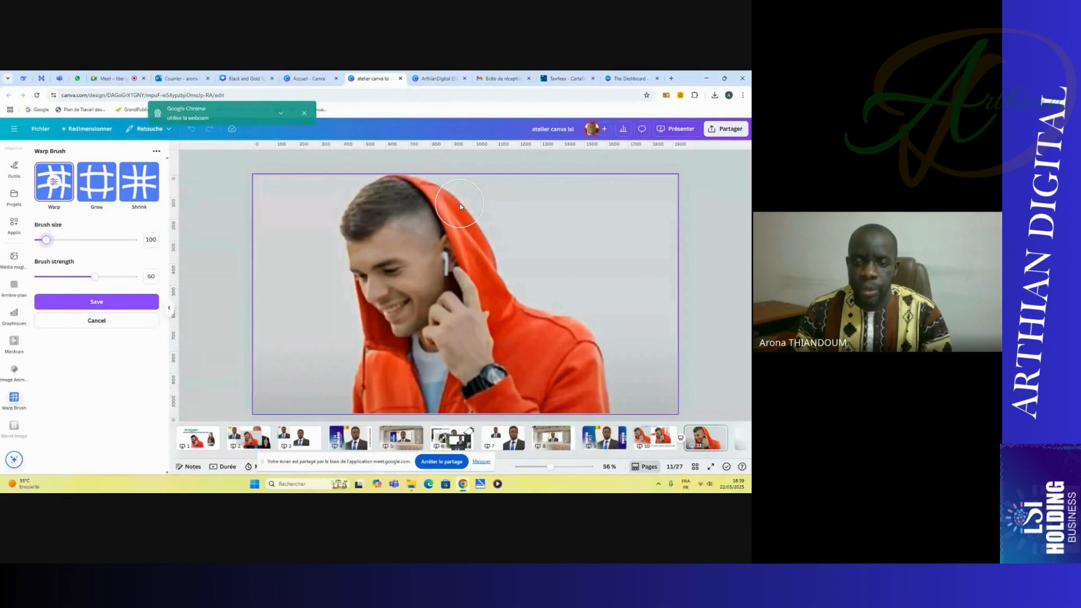
- Try to pull the hood's back edge and the shoulder outward into long wisps with repeated Warp strokes, and discard the result
mouse_move(464, 206)
mouse_down()
mouse_move(497, 218)
mouse_move(489, 249)
mouse_move(512, 236)
mouse_move(491, 271)
mouse_move(519, 254)
mouse_move(500, 290)
mouse_move(541, 264)
mouse_move(500, 257)
mouse_move(530, 237)
mouse_move(488, 234)
mouse_move(511, 213)
mouse_move(479, 218)
mouse_move(509, 197)
mouse_move(455, 183)
mouse_up()
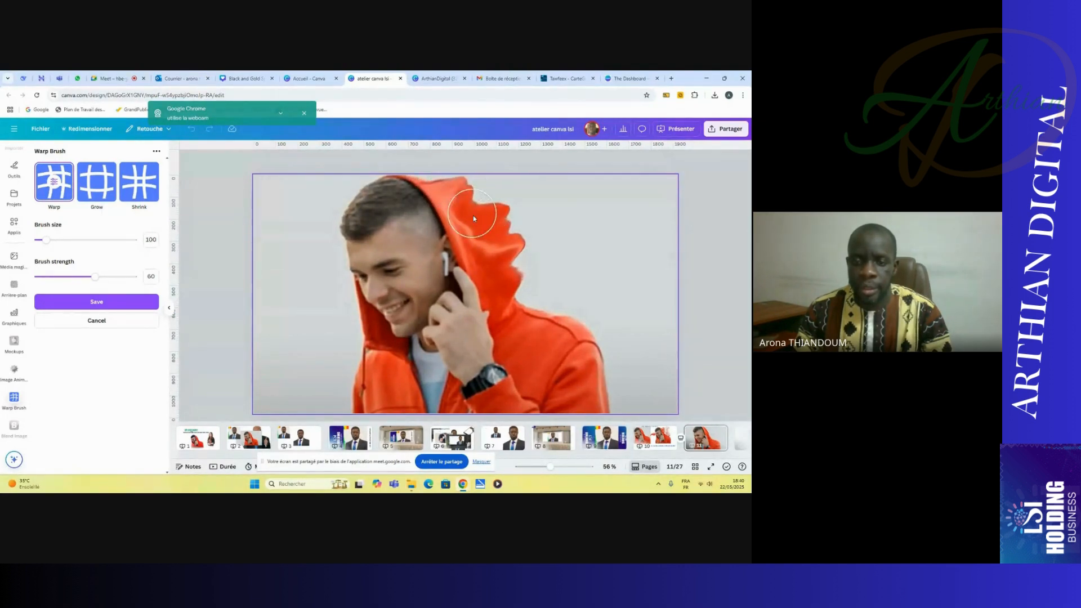
mouse_move(483, 226)
mouse_down()
mouse_move(514, 213)
mouse_move(492, 201)
mouse_up()
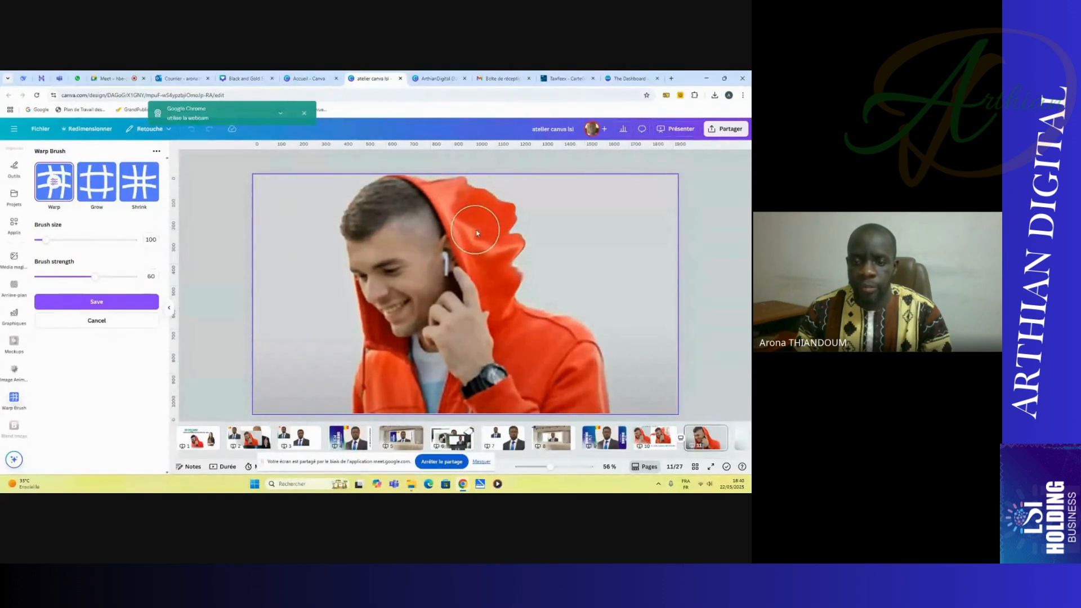
drag(501, 273, 548, 267)
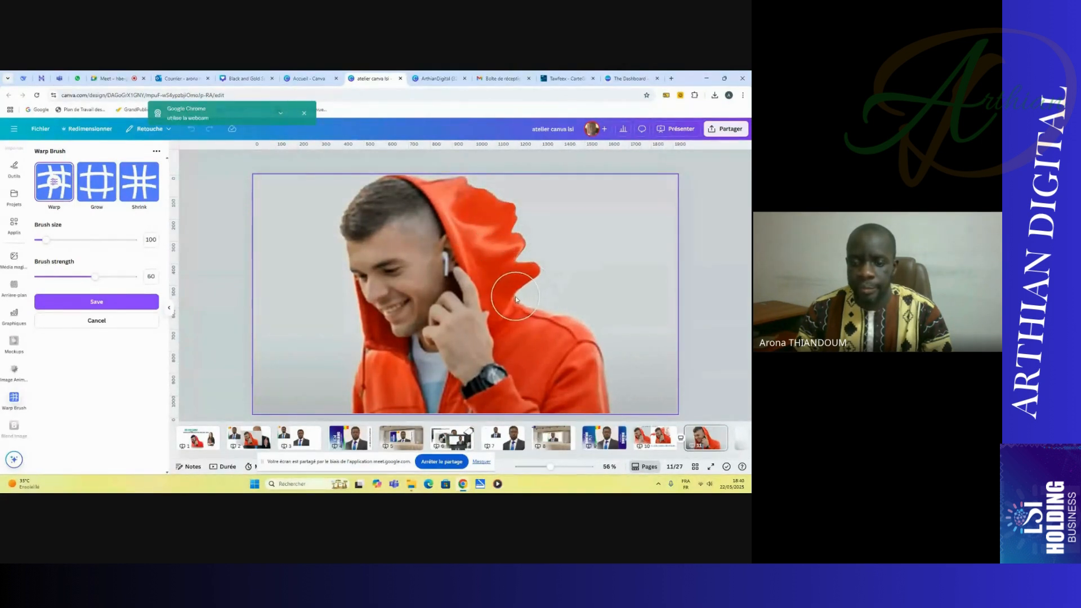
mouse_move(529, 307)
mouse_down()
mouse_move(548, 297)
mouse_move(550, 314)
mouse_move(570, 299)
mouse_move(566, 319)
mouse_move(581, 317)
mouse_move(593, 300)
mouse_move(589, 331)
mouse_move(617, 308)
mouse_move(590, 313)
mouse_move(583, 290)
mouse_move(558, 303)
mouse_move(580, 285)
mouse_move(526, 296)
mouse_move(556, 282)
mouse_move(534, 268)
mouse_move(518, 275)
mouse_move(562, 242)
mouse_move(513, 257)
mouse_move(536, 242)
mouse_move(498, 234)
mouse_move(552, 196)
mouse_move(496, 209)
mouse_move(516, 186)
mouse_up()
drag(452, 194, 493, 164)
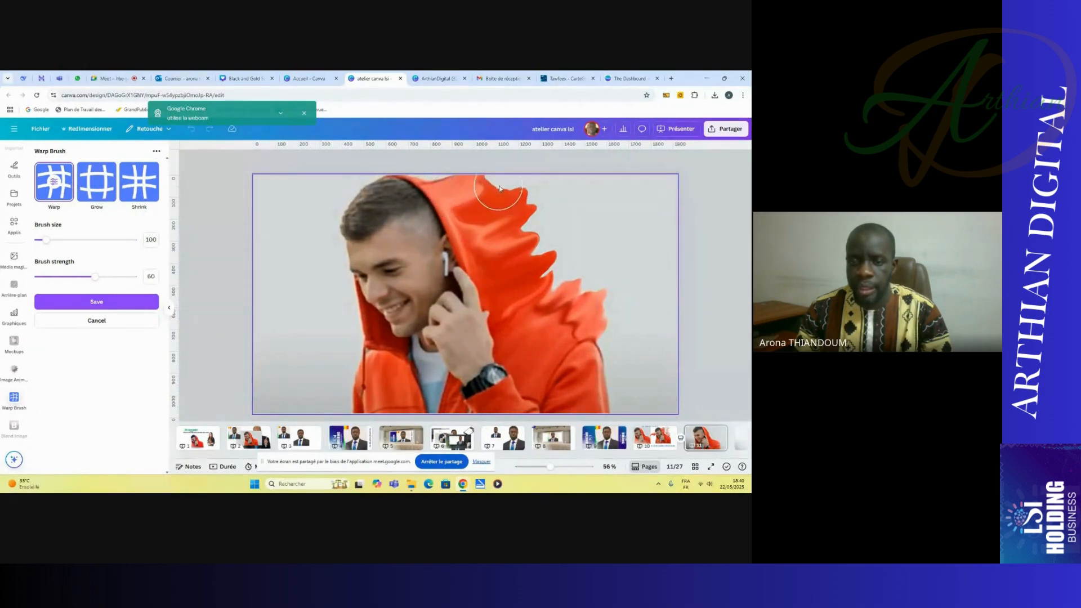
mouse_move(476, 219)
mouse_down()
mouse_move(504, 203)
mouse_move(488, 231)
mouse_move(545, 218)
mouse_up()
mouse_move(502, 255)
mouse_down()
mouse_move(576, 231)
mouse_move(526, 233)
mouse_move(562, 212)
mouse_up()
drag(534, 276, 572, 259)
drag(546, 294, 614, 256)
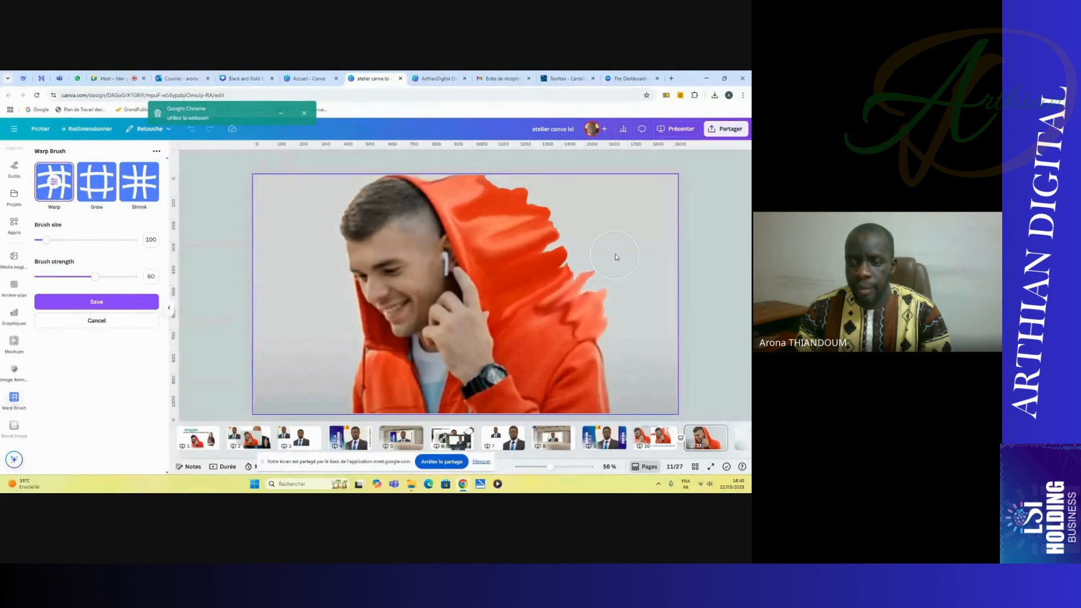
mouse_move(566, 303)
mouse_down()
mouse_move(607, 276)
mouse_move(589, 303)
mouse_move(637, 286)
mouse_move(569, 304)
mouse_move(606, 276)
mouse_up()
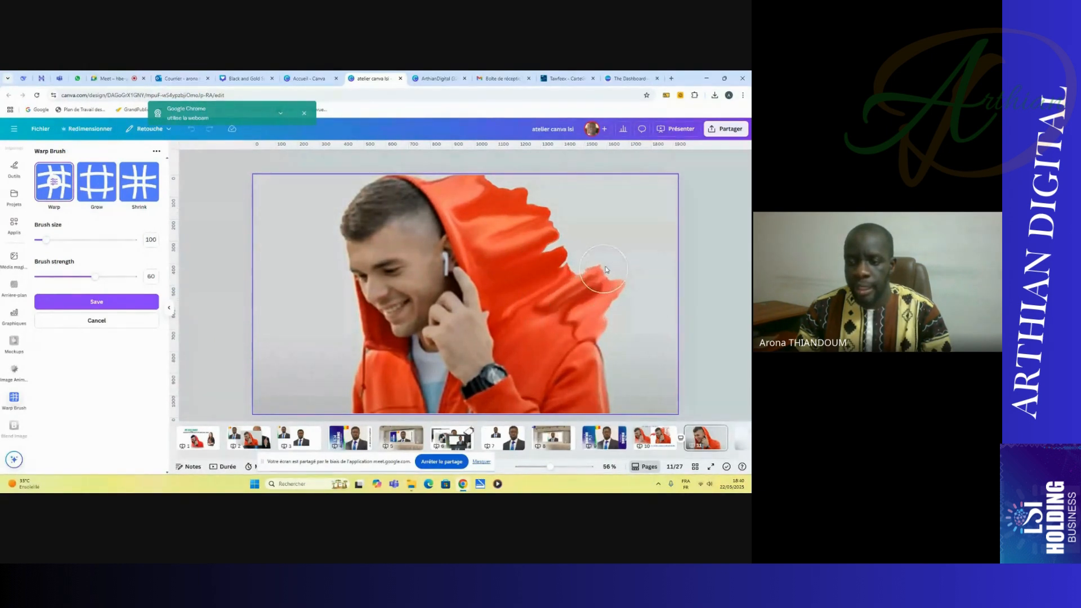
mouse_move(550, 295)
mouse_down()
mouse_move(592, 273)
mouse_move(586, 205)
mouse_up()
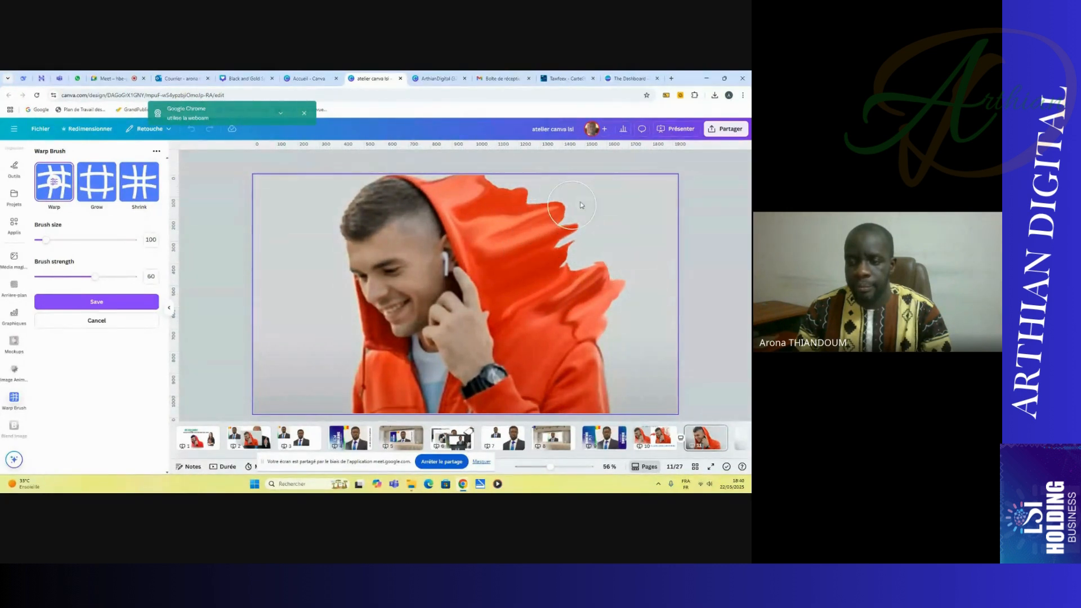
mouse_move(504, 213)
mouse_down()
mouse_move(549, 190)
mouse_move(551, 176)
mouse_move(585, 222)
mouse_up()
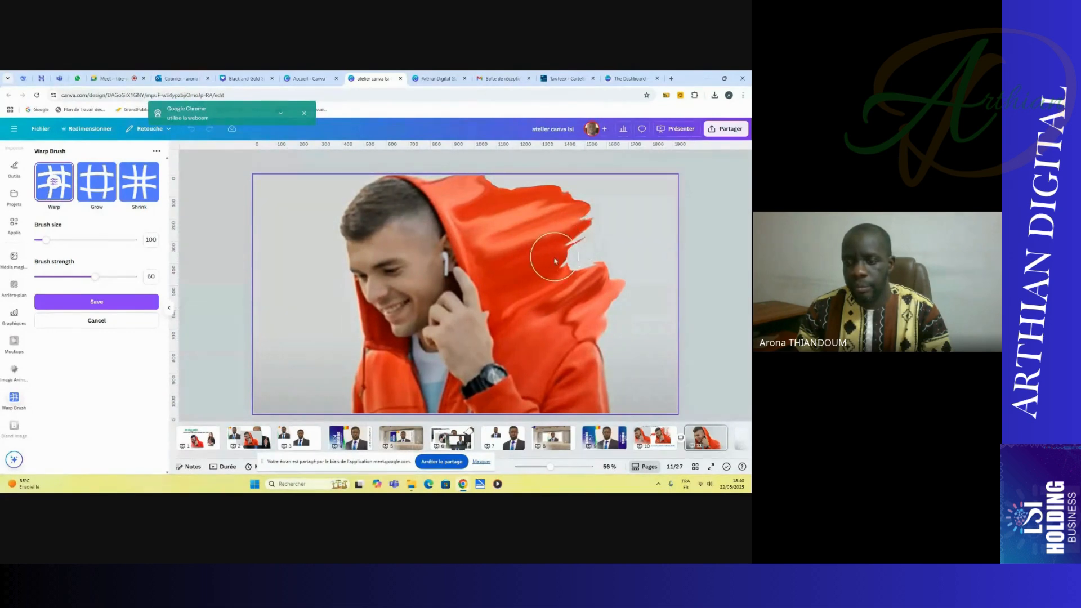
mouse_move(558, 285)
mouse_down()
mouse_move(647, 229)
mouse_move(592, 294)
mouse_move(647, 268)
mouse_up()
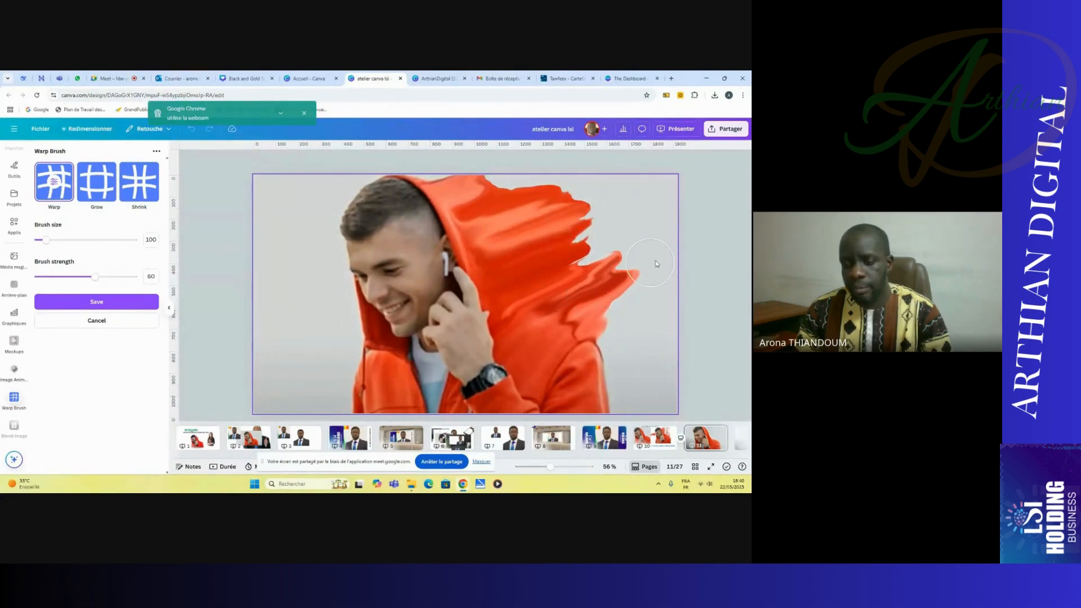
drag(597, 302, 683, 268)
drag(626, 293, 692, 259)
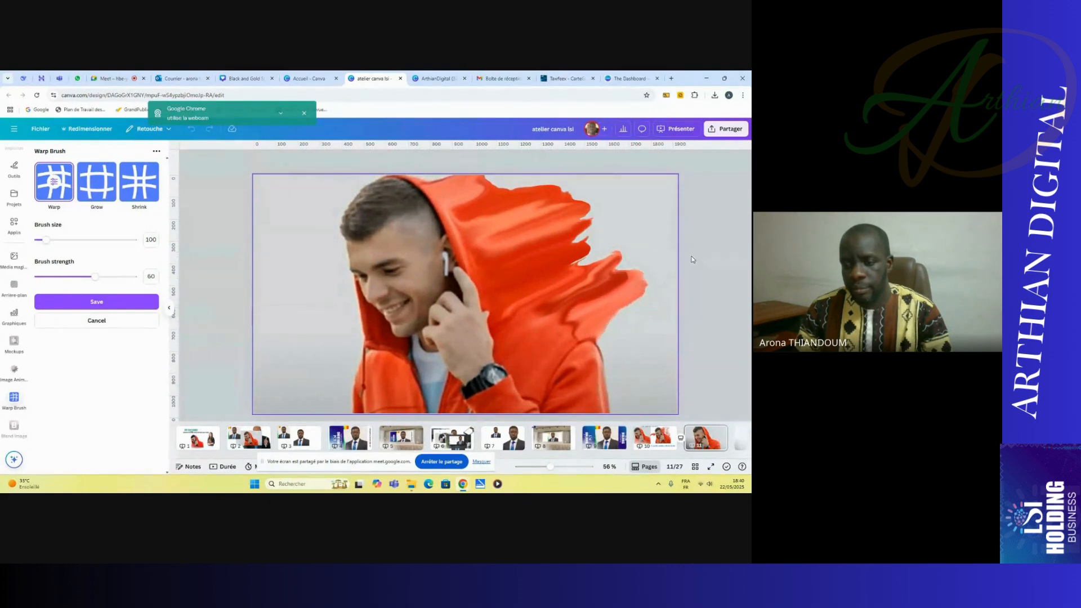
drag(600, 283, 688, 228)
drag(532, 234, 616, 197)
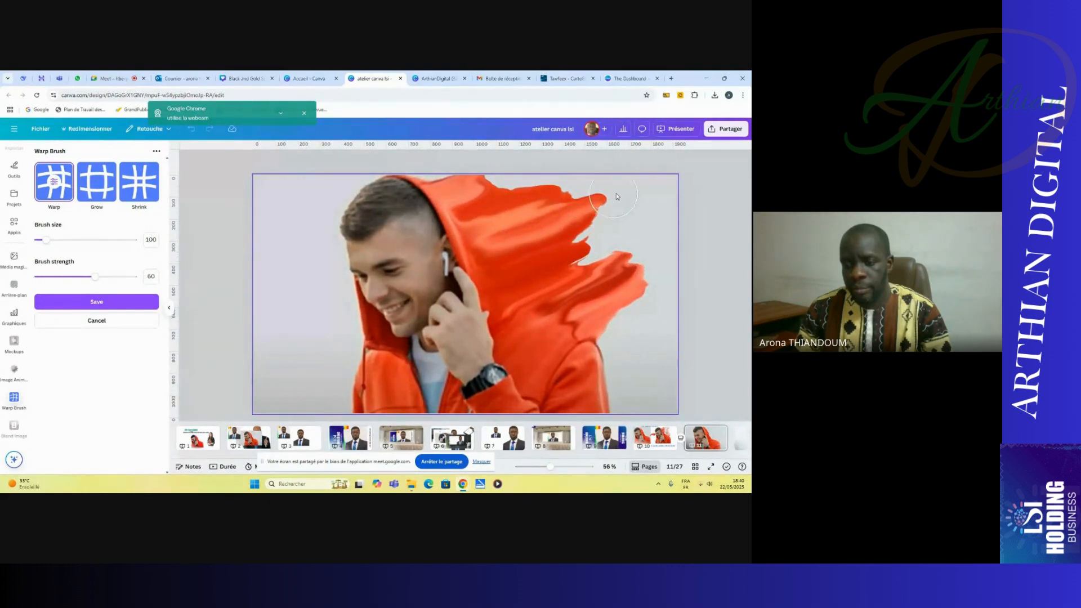
drag(549, 207, 591, 183)
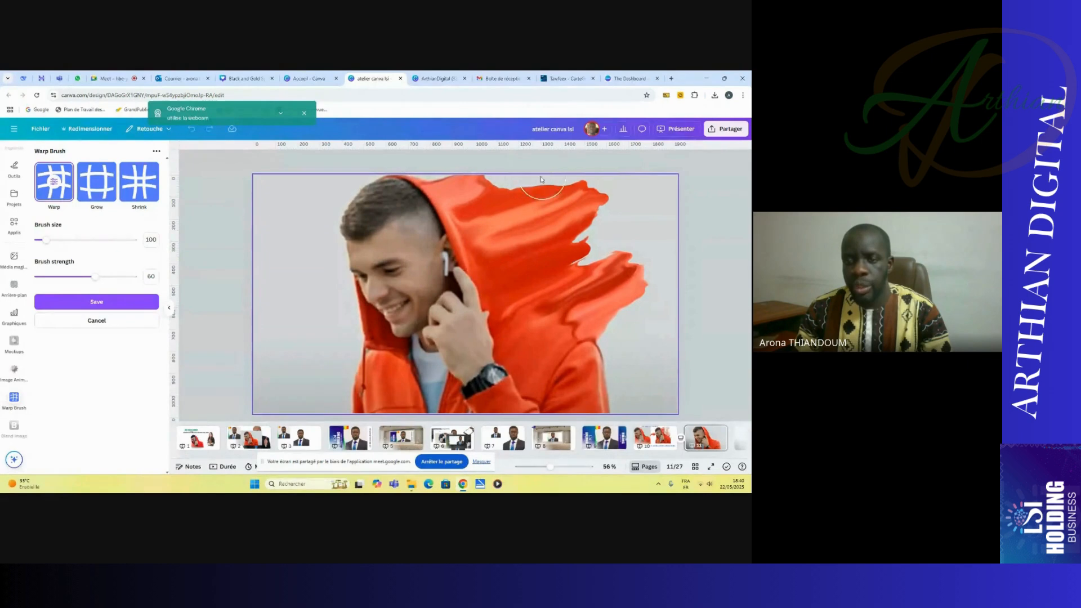
drag(514, 211, 531, 198)
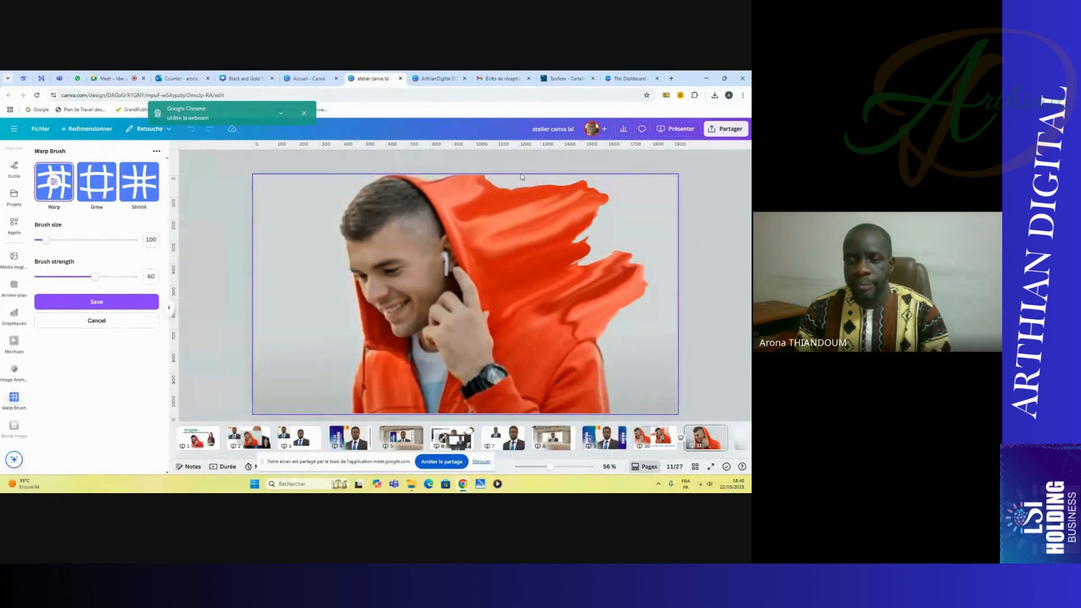
mouse_move(543, 236)
mouse_down()
mouse_move(631, 214)
mouse_move(552, 249)
mouse_move(650, 218)
mouse_up()
drag(579, 255, 642, 236)
drag(593, 272, 700, 233)
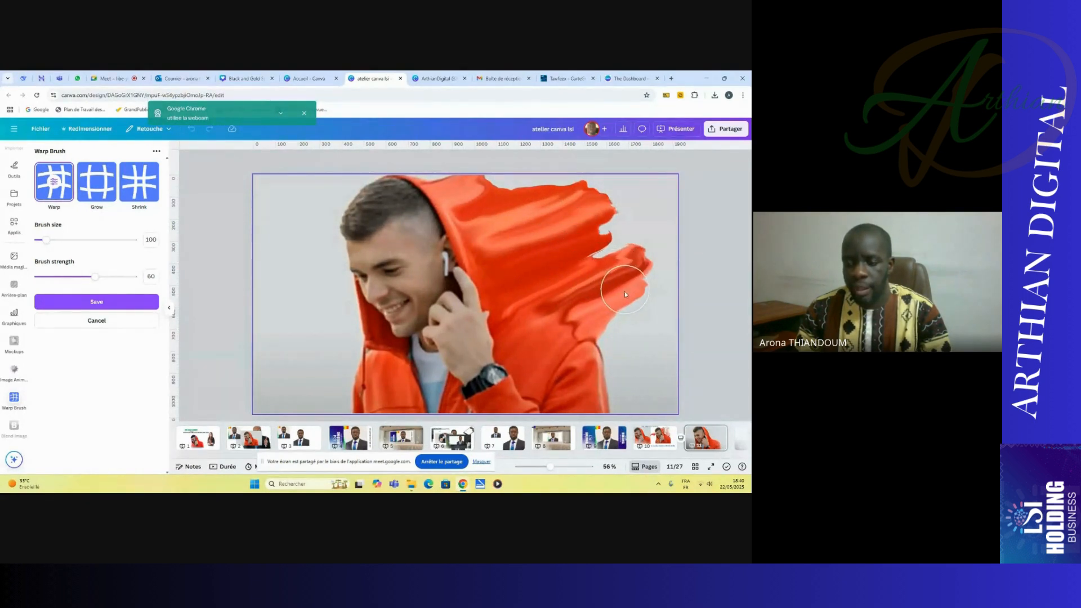
drag(625, 293, 670, 269)
drag(586, 274, 653, 236)
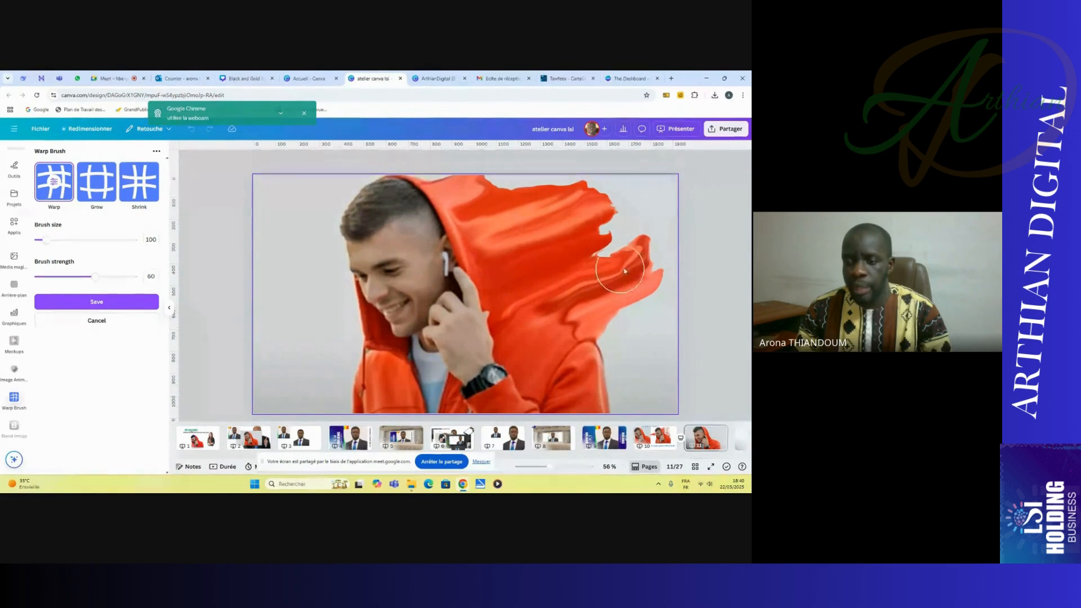
drag(625, 270, 664, 224)
mouse_move(587, 212)
mouse_down()
mouse_move(634, 180)
mouse_move(564, 209)
mouse_move(609, 188)
mouse_up()
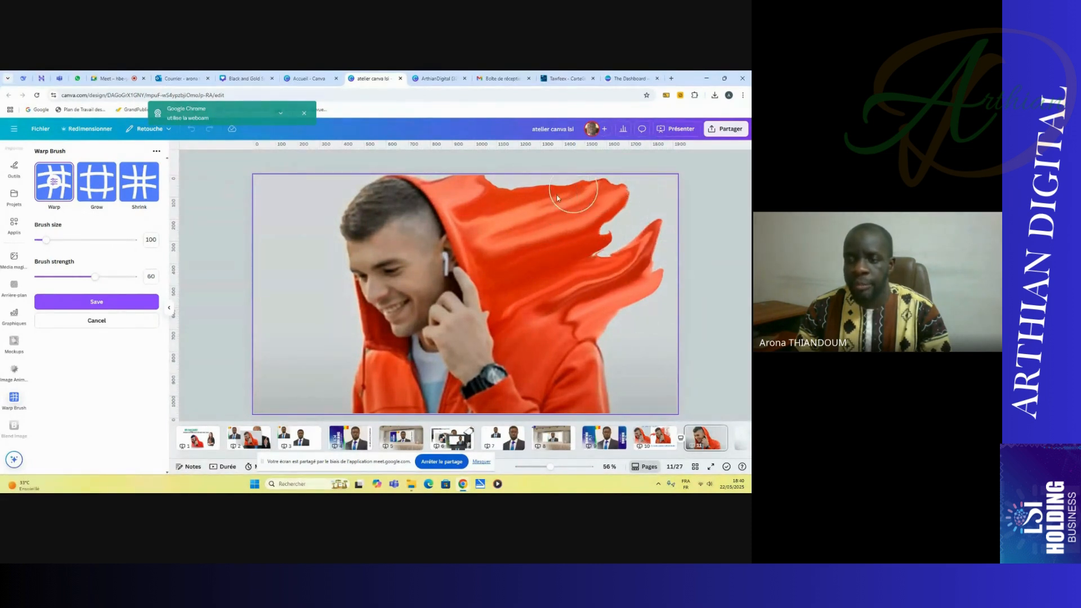
mouse_move(531, 204)
mouse_down()
mouse_move(555, 183)
mouse_move(597, 183)
mouse_up()
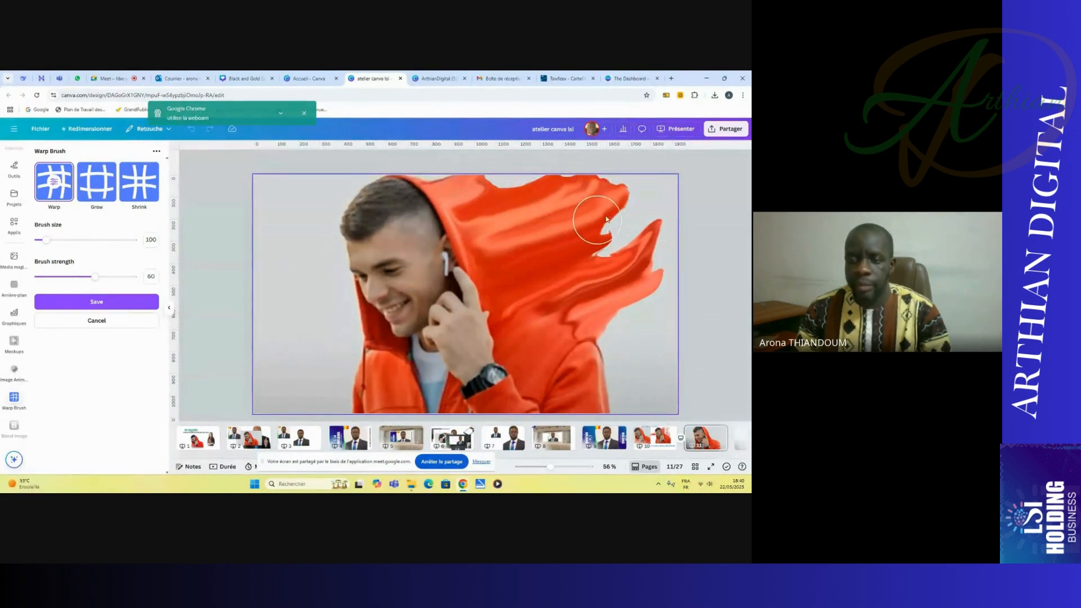
drag(606, 219, 637, 214)
mouse_move(564, 237)
mouse_down()
mouse_move(627, 230)
mouse_move(547, 248)
mouse_move(620, 246)
mouse_move(611, 258)
mouse_move(652, 214)
mouse_move(626, 250)
mouse_move(663, 227)
mouse_up()
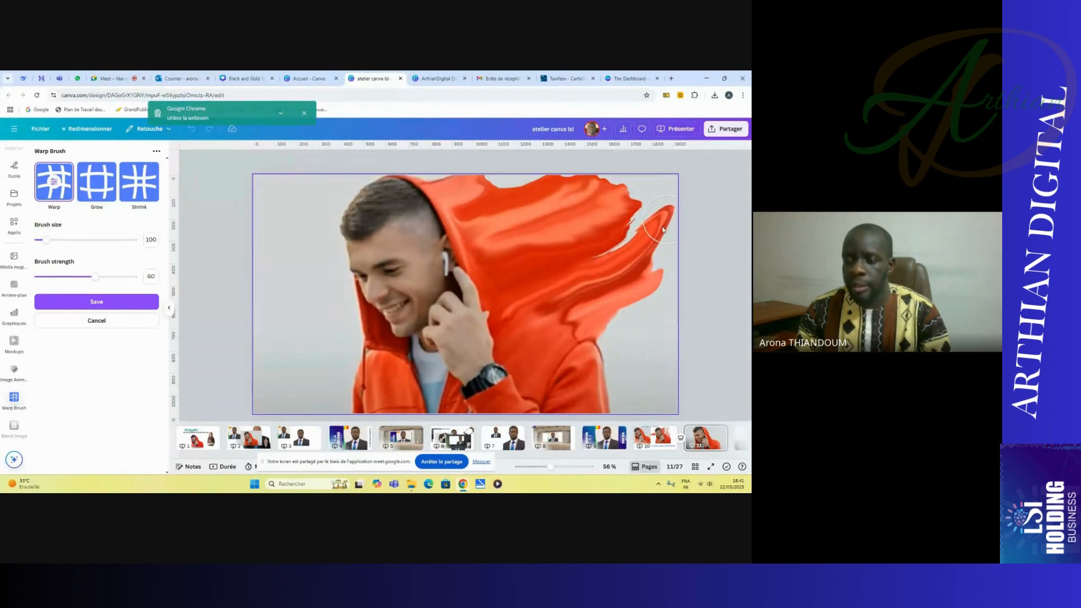
drag(632, 263, 650, 238)
mouse_move(606, 268)
mouse_down()
mouse_move(637, 216)
mouse_move(603, 251)
mouse_move(653, 223)
mouse_move(620, 223)
mouse_move(642, 209)
mouse_move(630, 207)
mouse_move(665, 197)
mouse_up()
mouse_move(600, 217)
mouse_down()
mouse_move(660, 204)
mouse_move(643, 182)
mouse_up()
drag(539, 194, 601, 159)
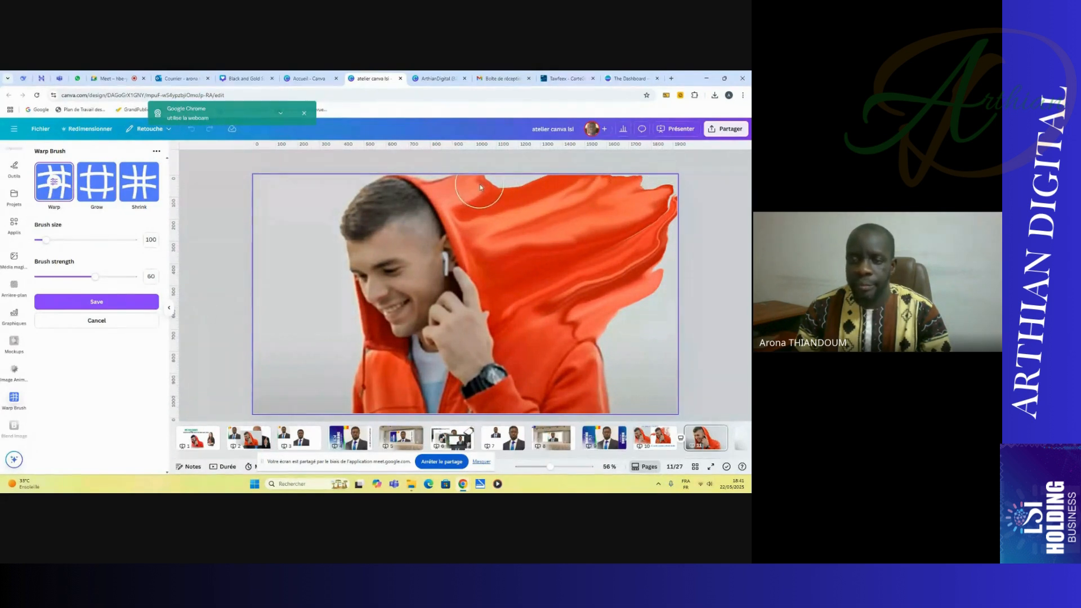
drag(480, 185, 521, 178)
mouse_move(488, 202)
mouse_down()
mouse_move(482, 193)
mouse_move(527, 175)
mouse_up()
mouse_move(652, 212)
mouse_down()
mouse_move(652, 268)
mouse_move(610, 300)
mouse_move(639, 284)
mouse_move(628, 269)
mouse_move(674, 262)
mouse_move(634, 289)
mouse_move(659, 207)
mouse_up()
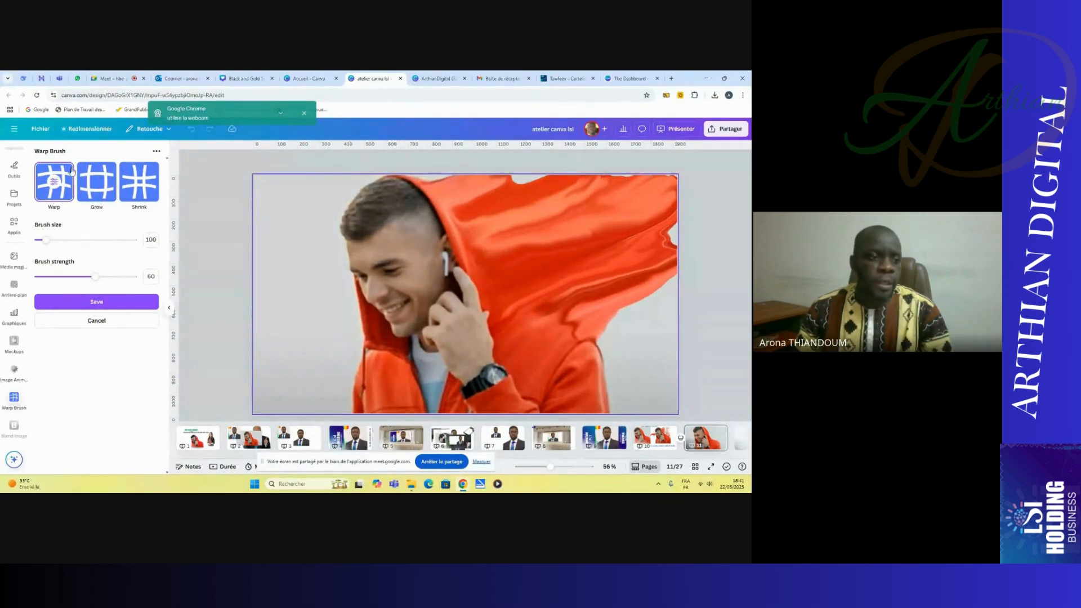
click(216, 200)
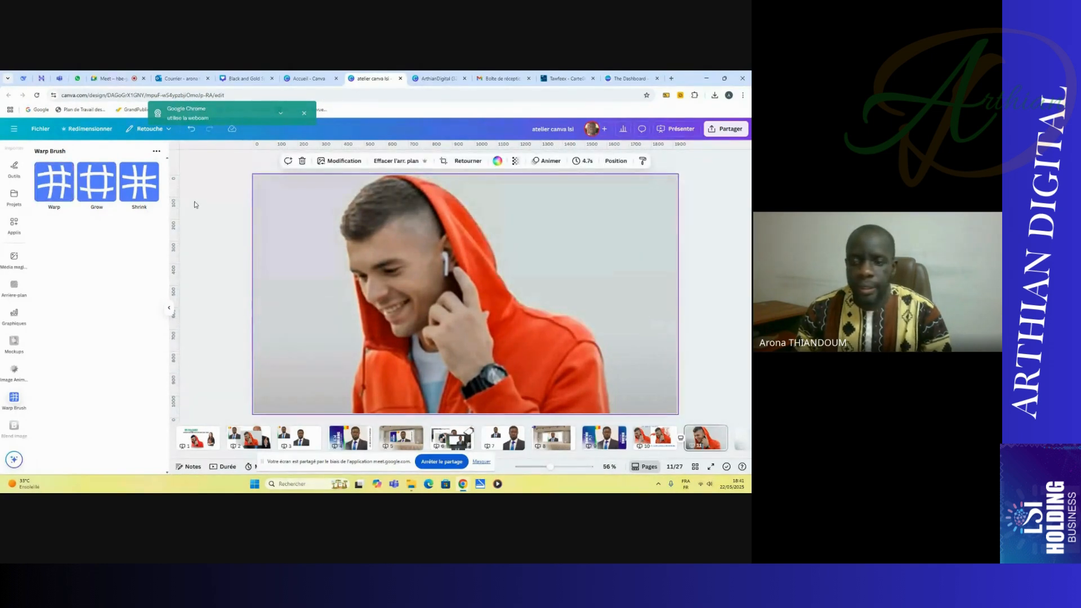
click(54, 181)
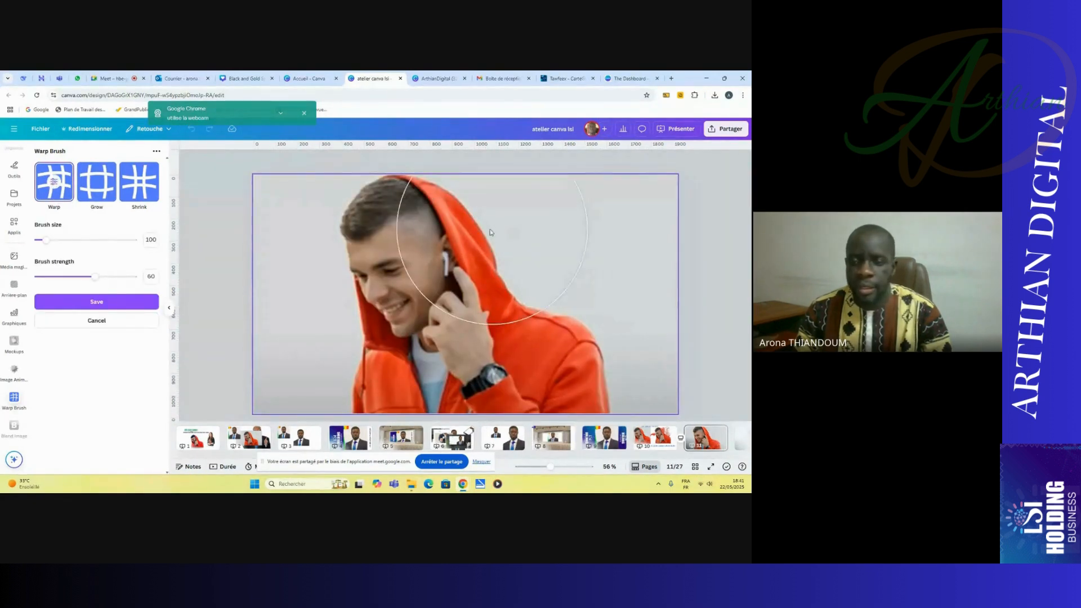
drag(478, 229, 482, 229)
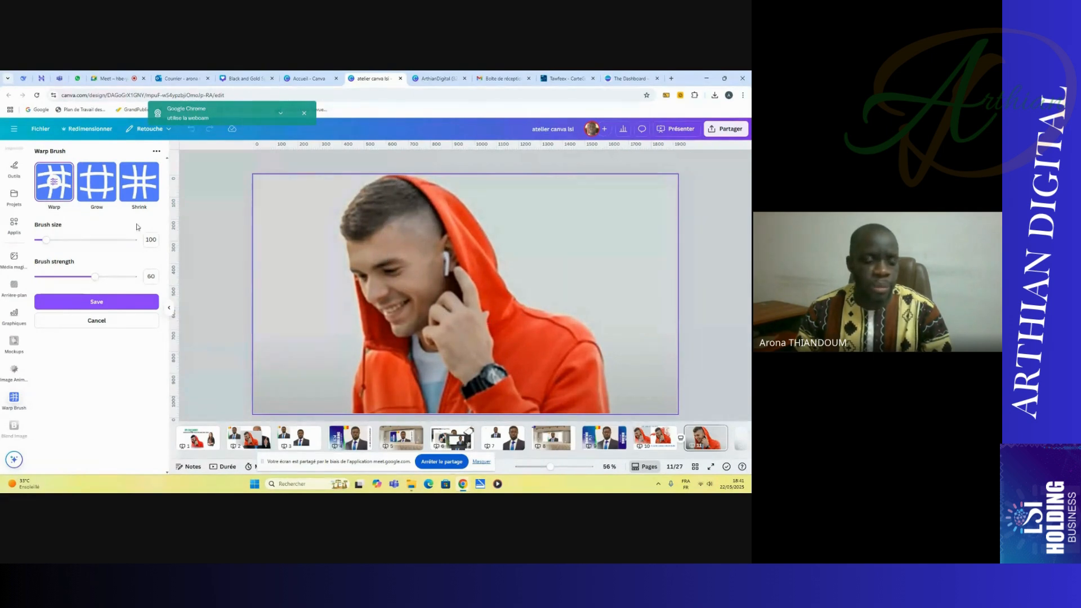
click(192, 129)
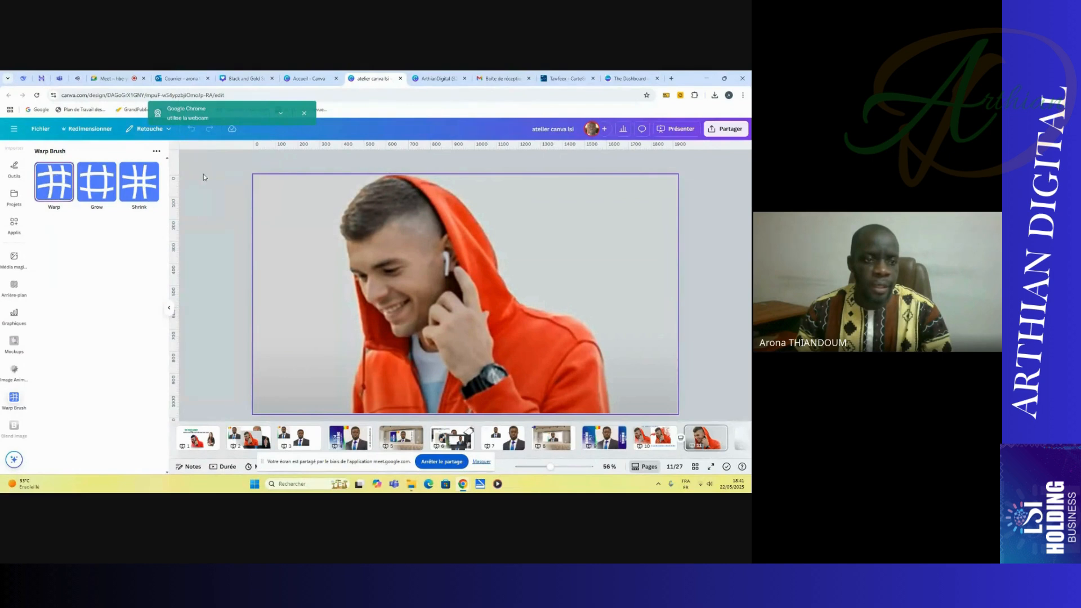
click(192, 130)
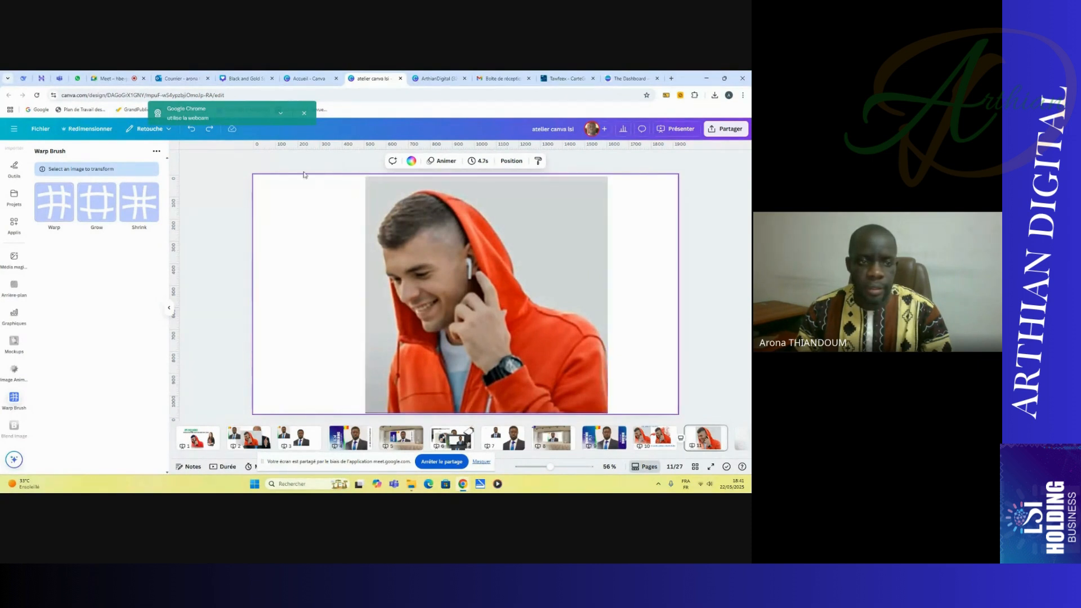
click(209, 128)
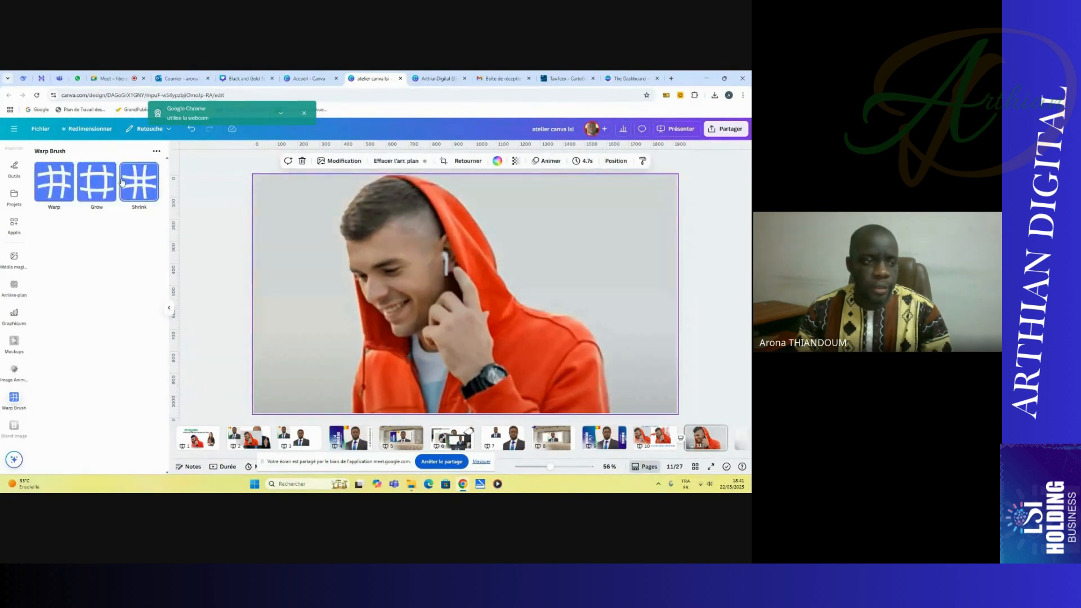
click(54, 181)
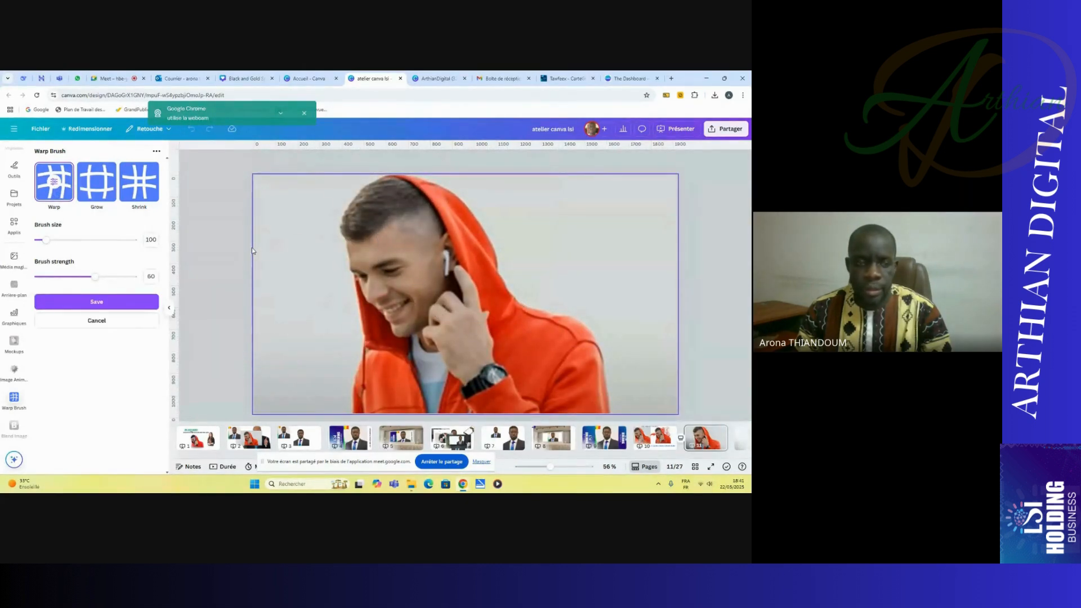
click(193, 130)
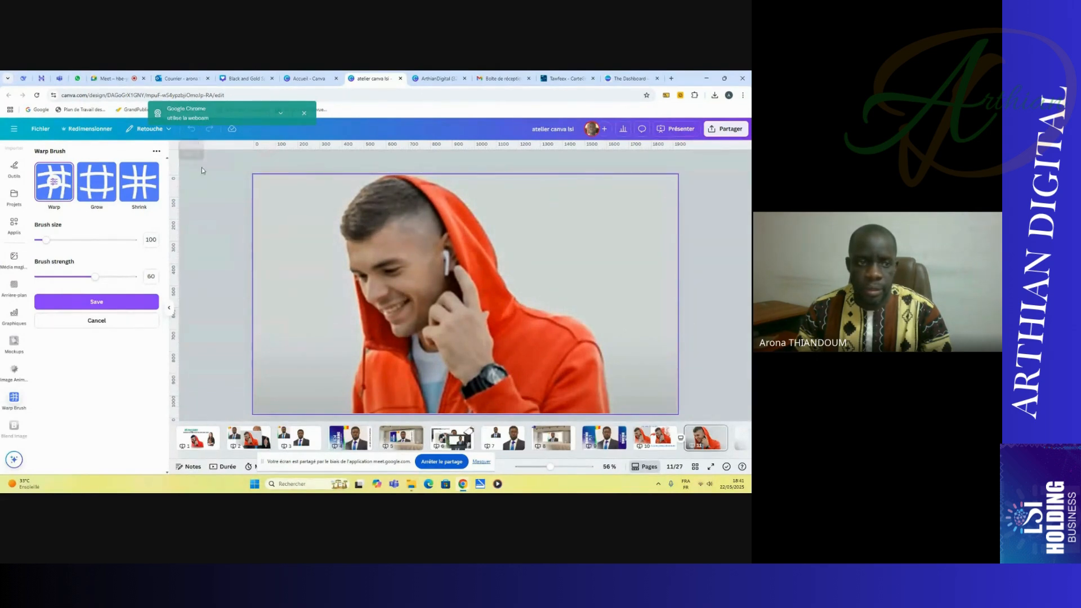
click(191, 130)
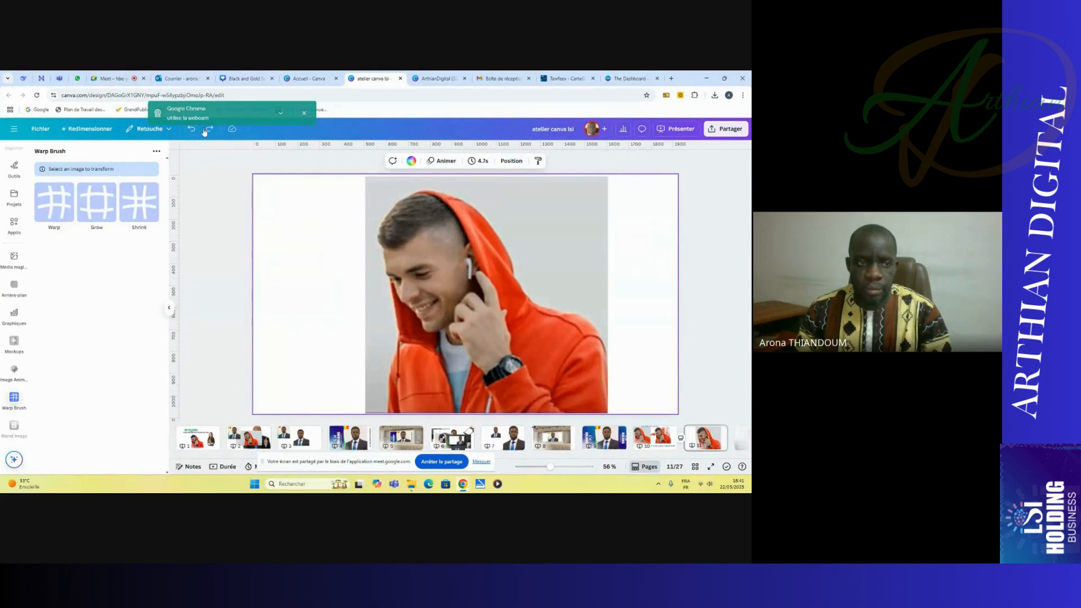
click(206, 130)
- Pull the hood's back edge and shoulder outward into short jagged spikes using the Warp brush at size 100 and strength 60
click(54, 182)
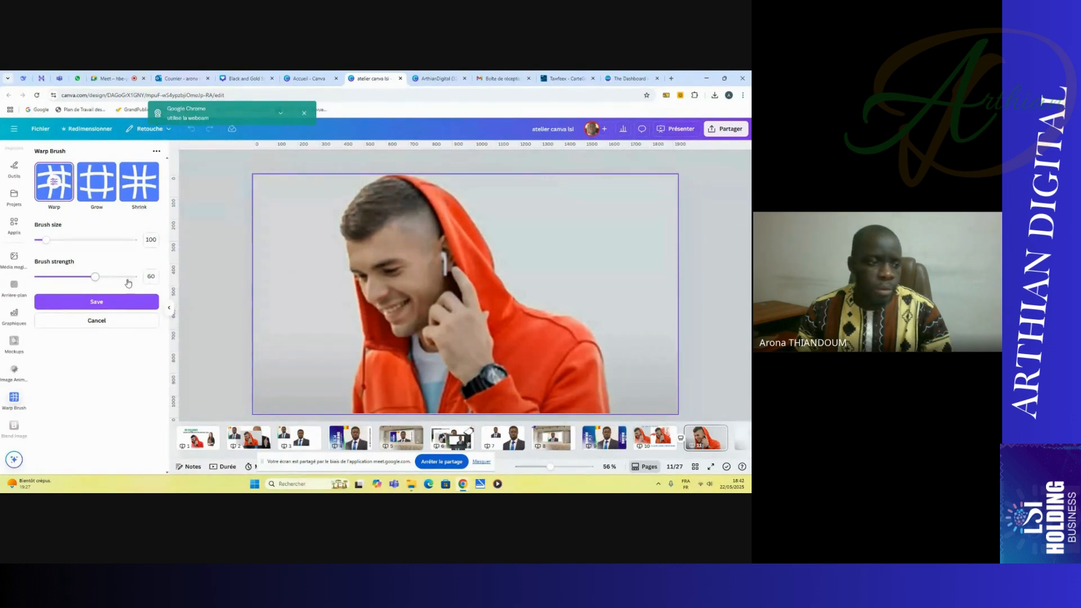
mouse_move(47, 241)
mouse_down()
mouse_move(94, 245)
mouse_move(48, 245)
mouse_up()
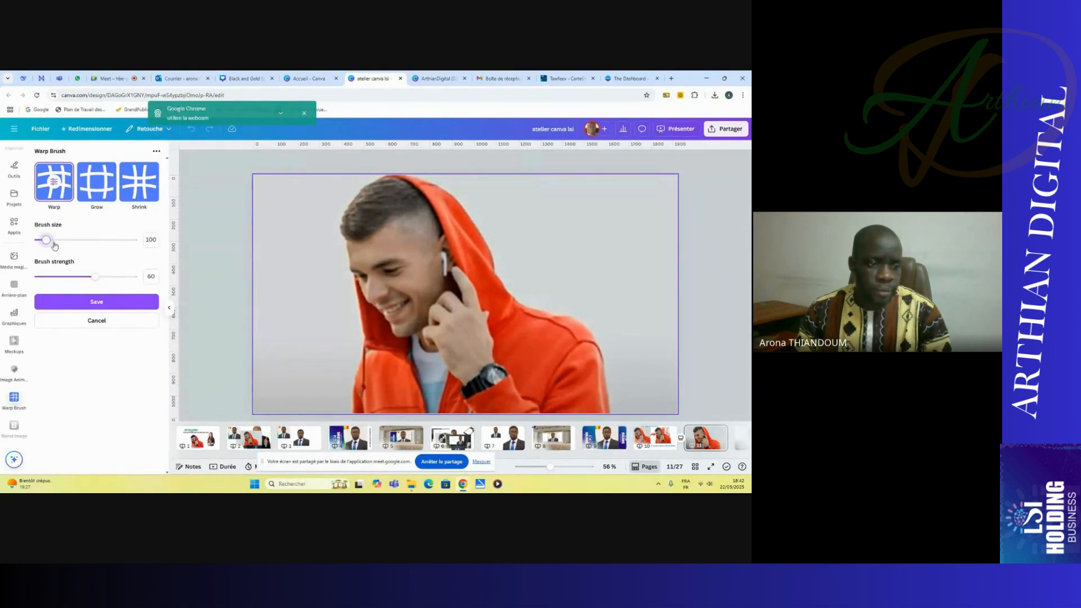
mouse_move(471, 222)
mouse_down()
mouse_move(483, 194)
mouse_move(461, 197)
mouse_up()
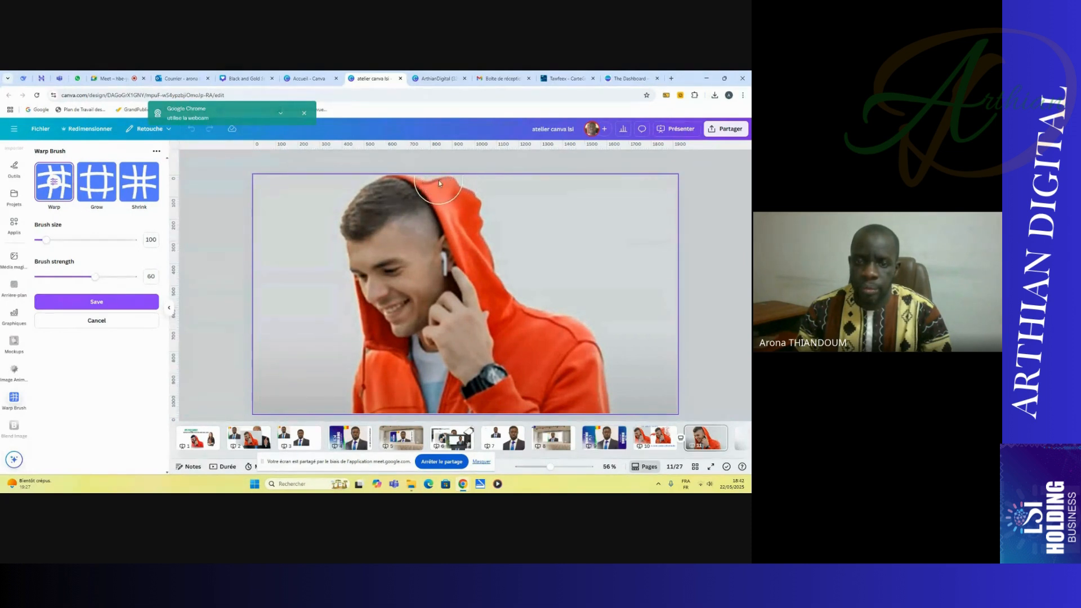
drag(451, 178, 473, 173)
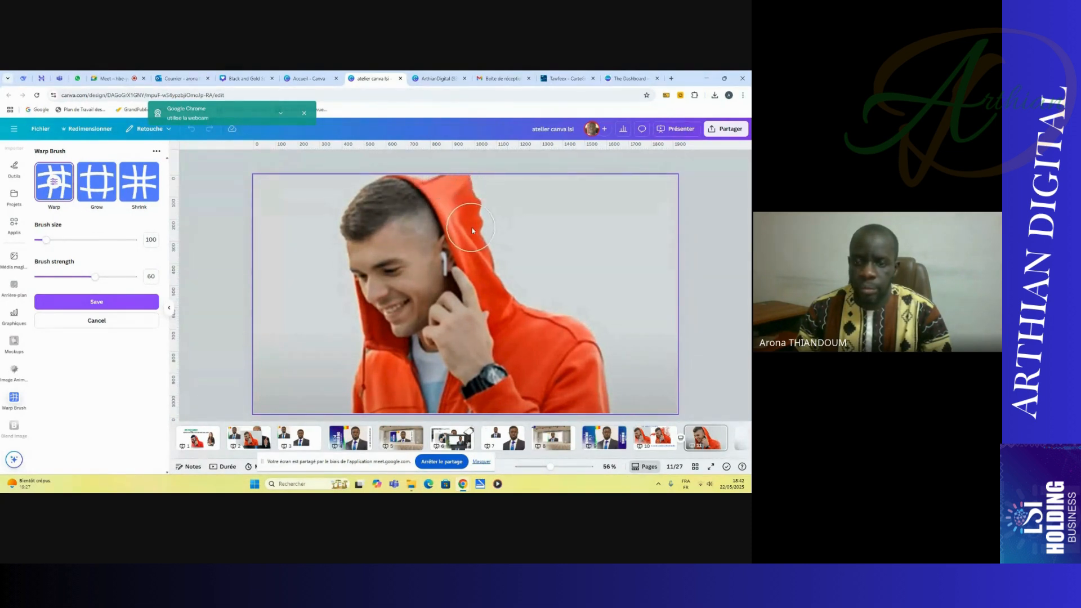
drag(467, 232, 520, 214)
drag(478, 243, 550, 226)
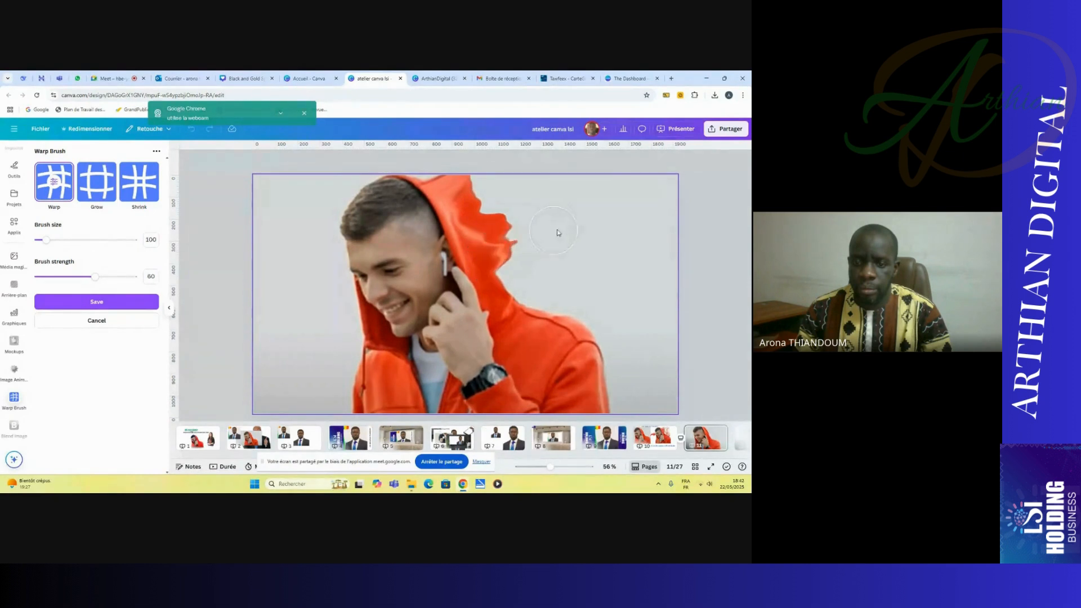
drag(494, 277, 552, 251)
mouse_move(509, 302)
mouse_down()
mouse_move(550, 278)
mouse_move(526, 309)
mouse_move(567, 303)
mouse_up()
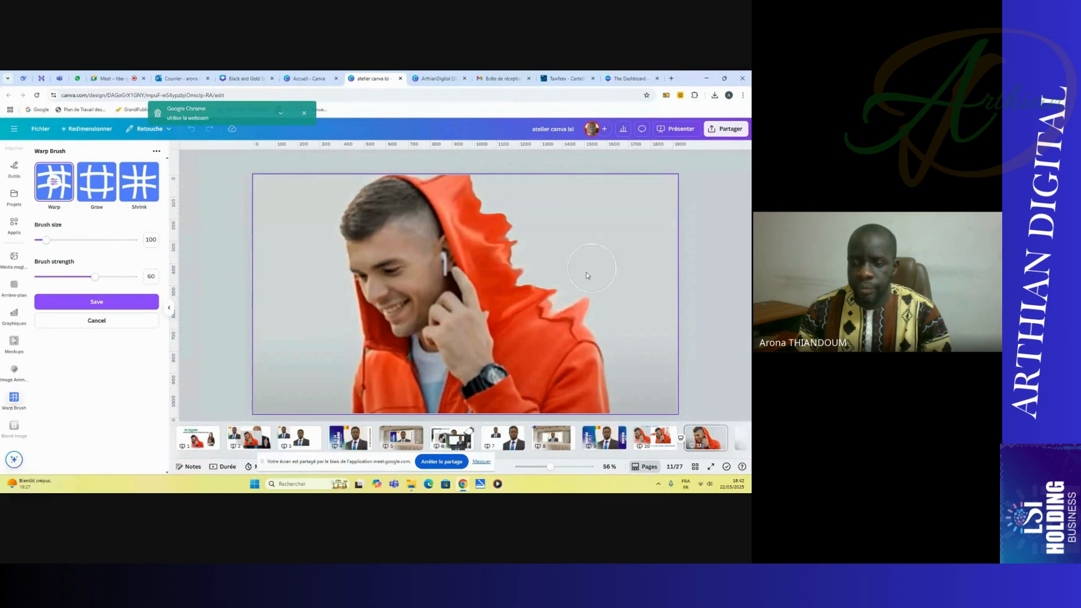
- Stretch the hood's spikes up and away from the back into long flowing streaks reaching the photo's far edge, and save the warped image
mouse_move(510, 275)
mouse_down()
mouse_move(555, 247)
mouse_move(545, 216)
mouse_up()
mouse_move(481, 224)
mouse_down()
mouse_move(529, 196)
mouse_move(485, 219)
mouse_move(527, 191)
mouse_move(486, 207)
mouse_move(539, 166)
mouse_up()
drag(488, 199, 517, 176)
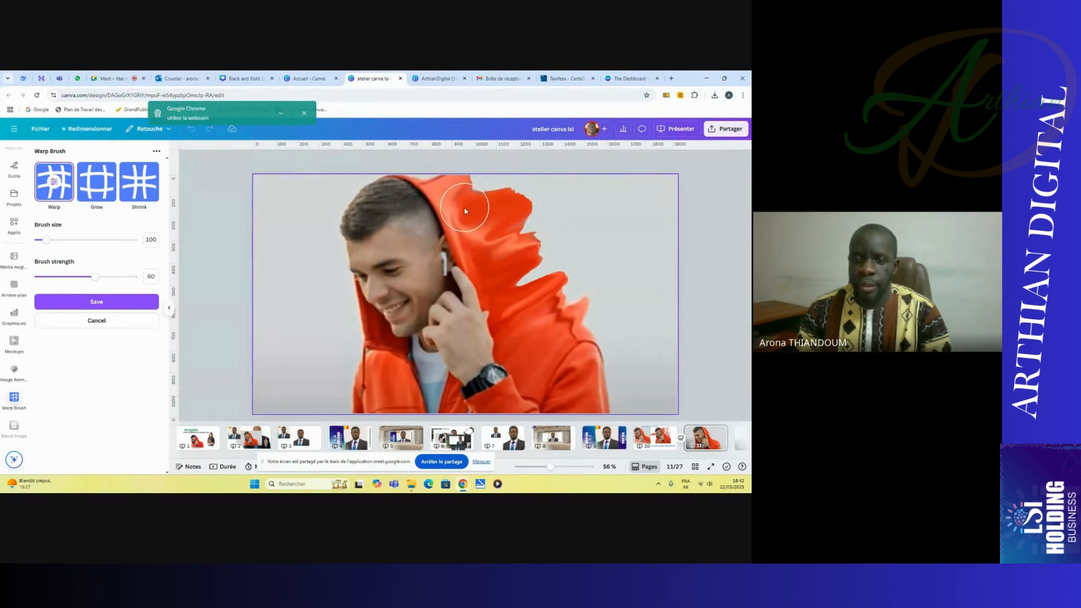
drag(465, 211, 513, 176)
mouse_move(499, 219)
mouse_down()
mouse_move(517, 211)
mouse_move(541, 236)
mouse_up()
mouse_move(522, 283)
mouse_down()
mouse_move(554, 256)
mouse_move(541, 232)
mouse_move(624, 196)
mouse_up()
drag(550, 224, 641, 196)
drag(550, 294, 606, 252)
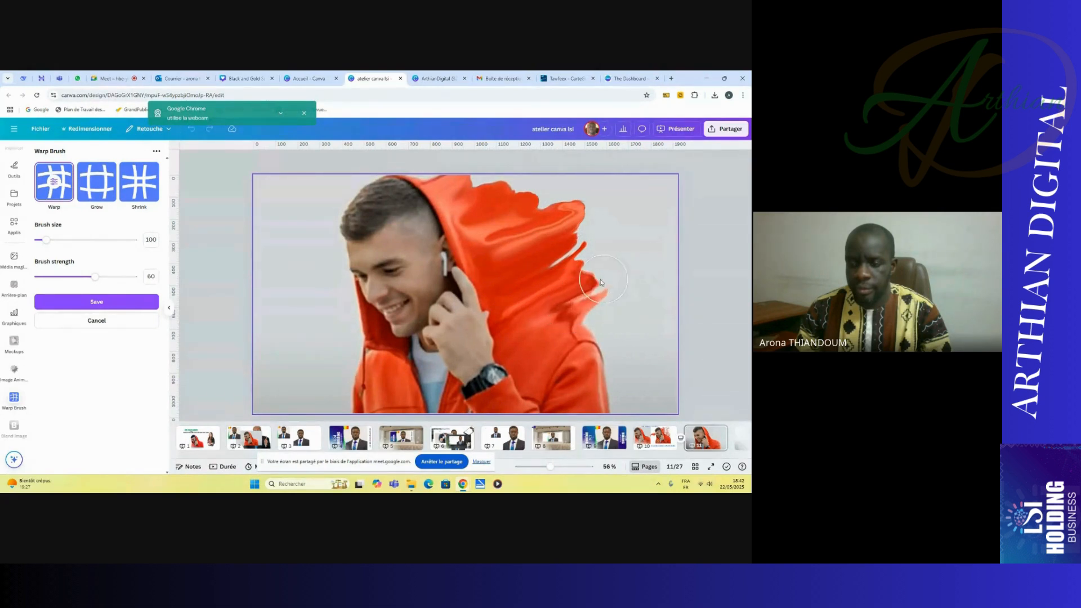
drag(576, 284, 616, 263)
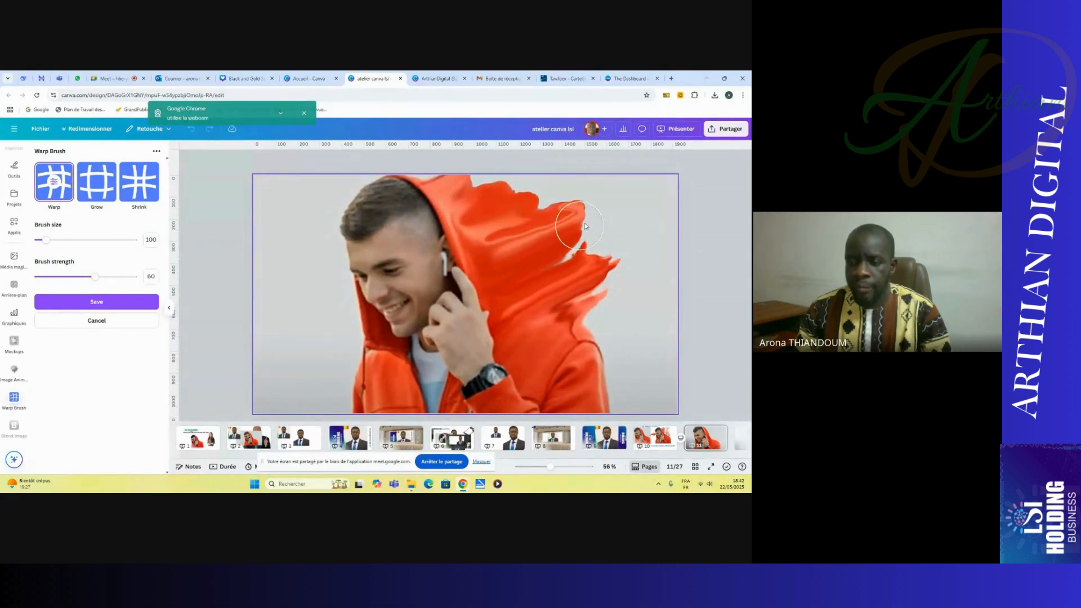
drag(560, 225, 610, 205)
mouse_move(506, 205)
mouse_down()
mouse_move(557, 187)
mouse_move(473, 197)
mouse_move(504, 181)
mouse_move(469, 205)
mouse_move(499, 193)
mouse_move(460, 193)
mouse_move(495, 177)
mouse_move(453, 186)
mouse_move(515, 179)
mouse_move(481, 200)
mouse_move(534, 181)
mouse_move(519, 211)
mouse_move(556, 184)
mouse_move(546, 207)
mouse_move(584, 184)
mouse_move(567, 206)
mouse_move(607, 186)
mouse_move(587, 199)
mouse_move(608, 175)
mouse_move(585, 196)
mouse_move(596, 175)
mouse_move(565, 197)
mouse_move(582, 181)
mouse_move(552, 193)
mouse_move(523, 194)
mouse_move(546, 178)
mouse_move(505, 187)
mouse_move(519, 177)
mouse_move(570, 234)
mouse_move(644, 202)
mouse_move(610, 214)
mouse_move(634, 192)
mouse_move(608, 201)
mouse_move(632, 178)
mouse_move(618, 197)
mouse_move(667, 177)
mouse_move(559, 241)
mouse_move(638, 223)
mouse_move(559, 261)
mouse_move(597, 252)
mouse_move(529, 270)
mouse_move(557, 266)
mouse_move(572, 242)
mouse_move(631, 228)
mouse_move(598, 240)
mouse_move(640, 208)
mouse_up()
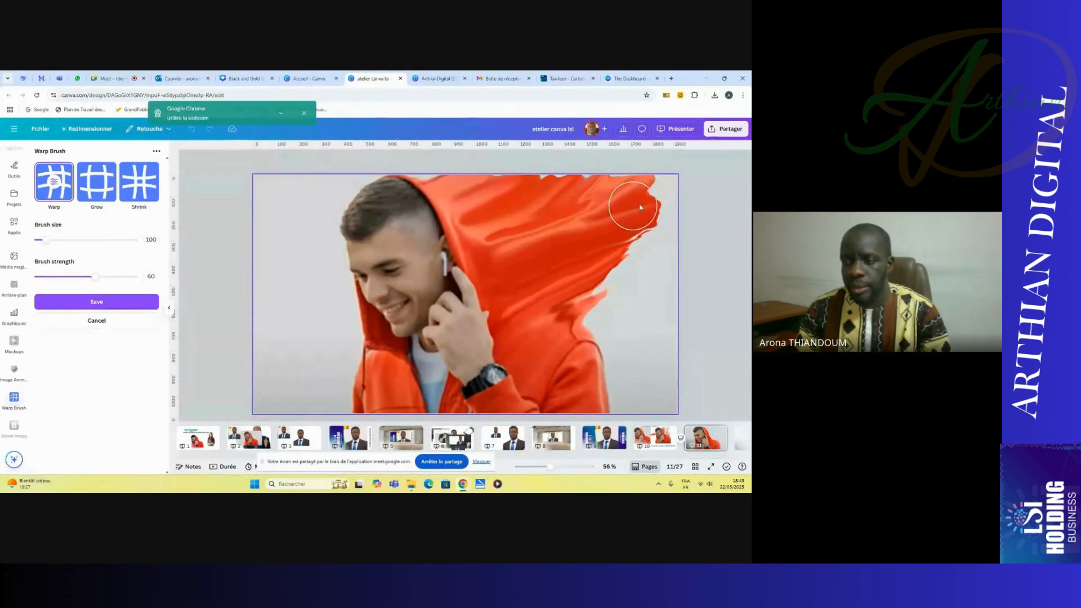
mouse_move(600, 258)
mouse_down()
mouse_move(625, 265)
mouse_move(597, 304)
mouse_move(663, 285)
mouse_move(579, 302)
mouse_move(625, 287)
mouse_move(583, 323)
mouse_move(611, 293)
mouse_move(657, 279)
mouse_move(615, 282)
mouse_move(631, 265)
mouse_move(619, 262)
mouse_move(656, 239)
mouse_move(651, 265)
mouse_move(642, 270)
mouse_move(648, 218)
mouse_move(627, 235)
mouse_move(620, 265)
mouse_move(597, 259)
mouse_up()
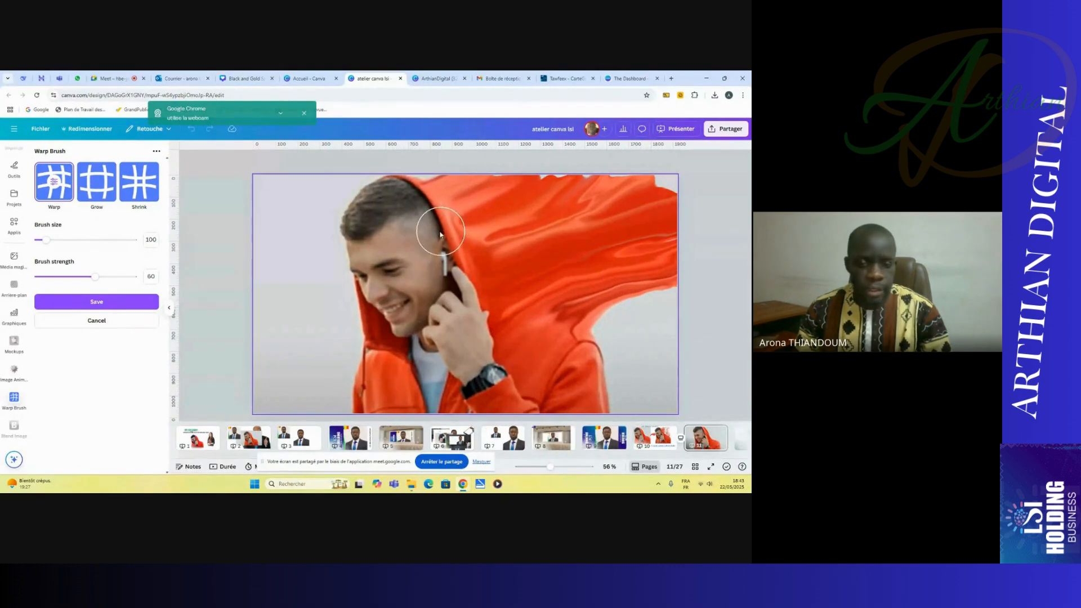
click(103, 303)
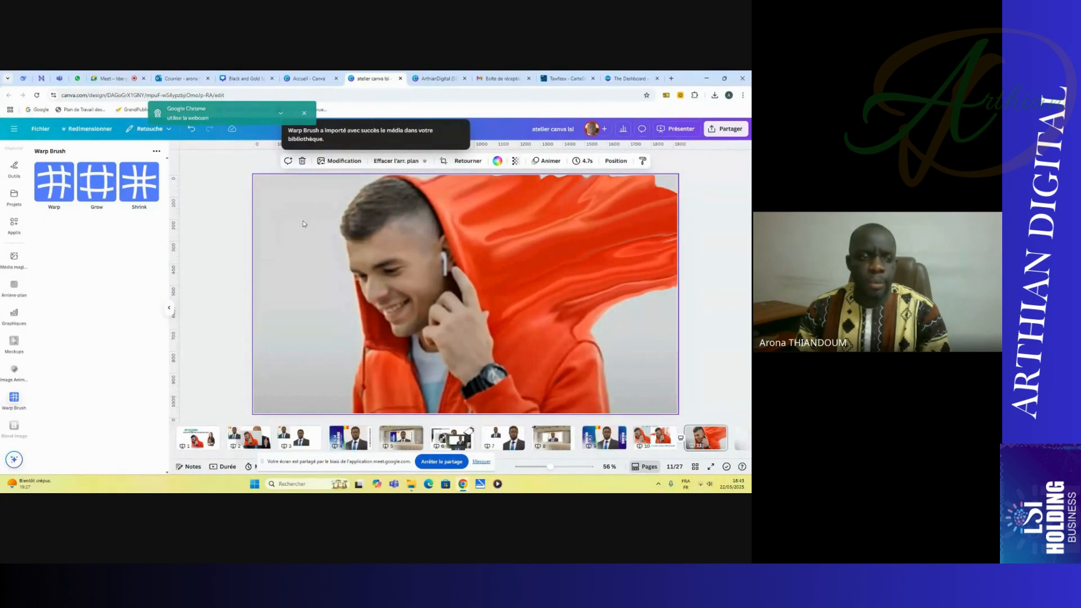
- Remove the background of the warped photo and duplicate its page
click(396, 160)
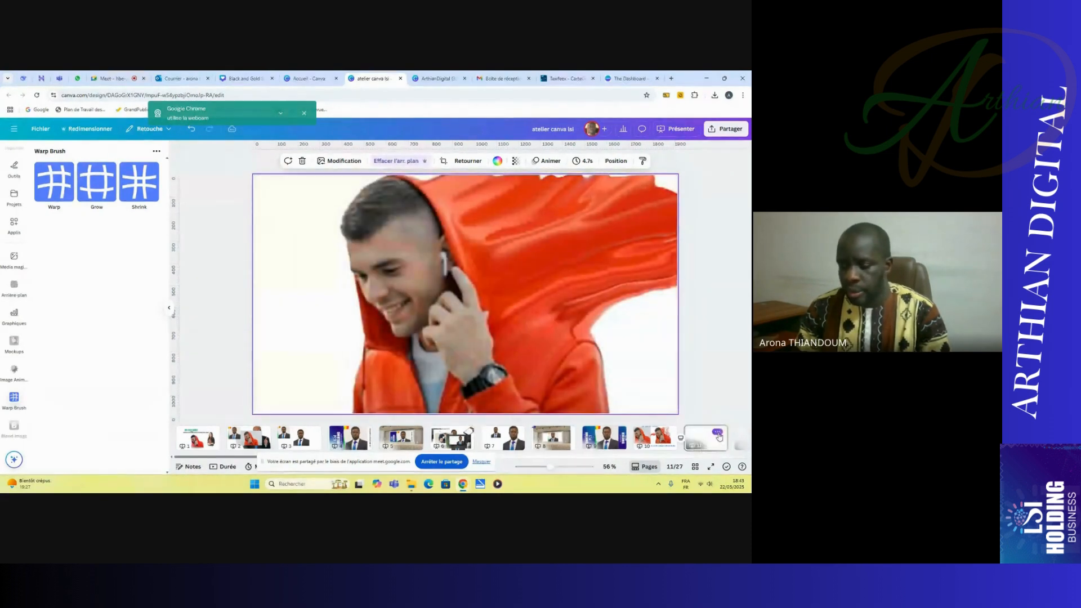
click(718, 433)
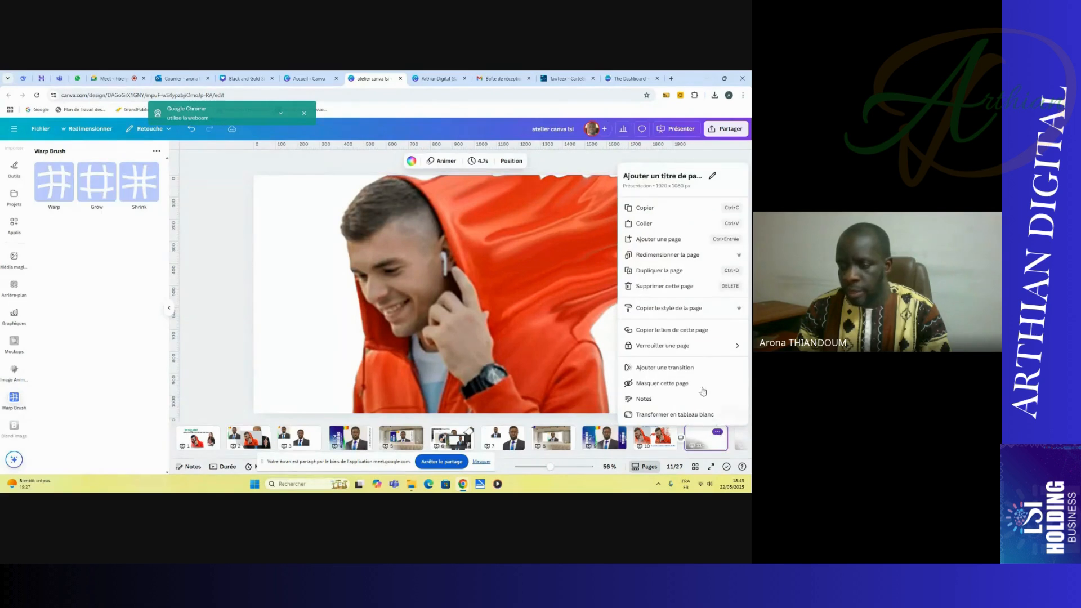
click(660, 272)
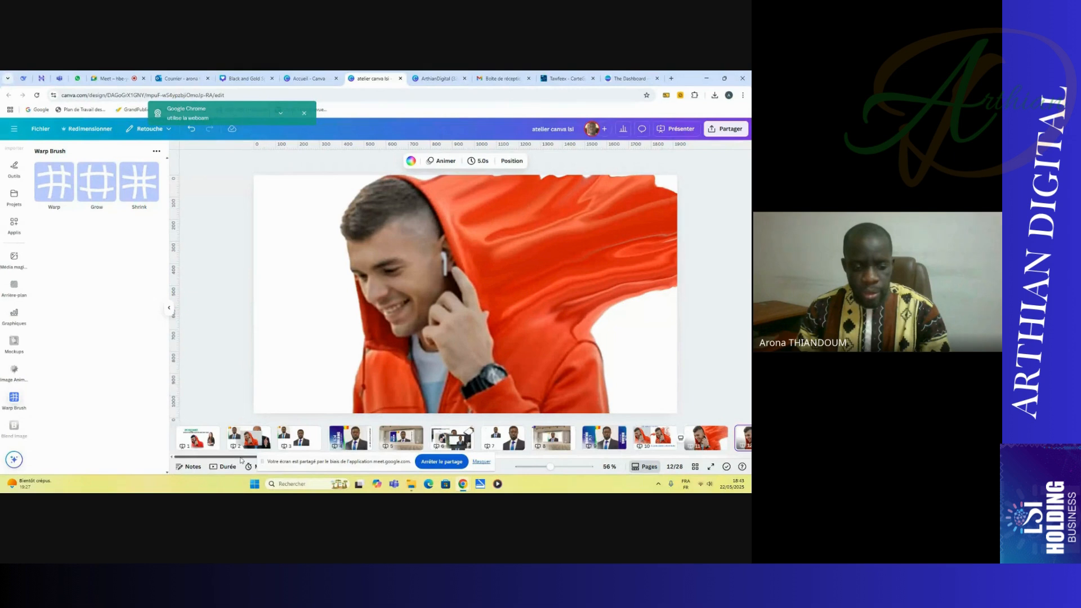
drag(241, 460, 339, 465)
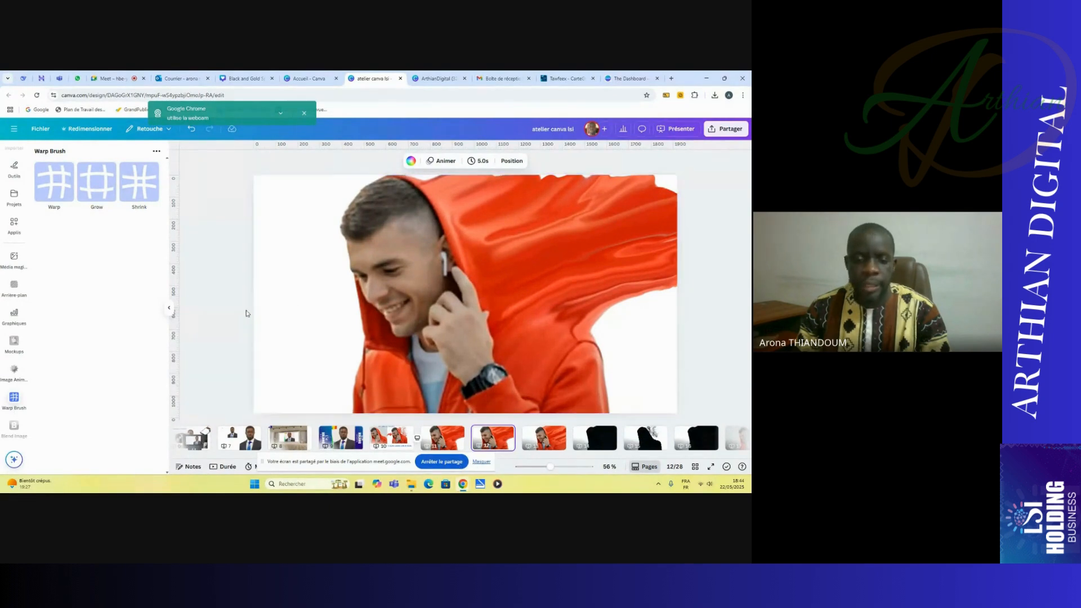
- Apply a custom duotone with #000000 highlights to the warped photo on the duplicated page to make a black silhouette
click(473, 245)
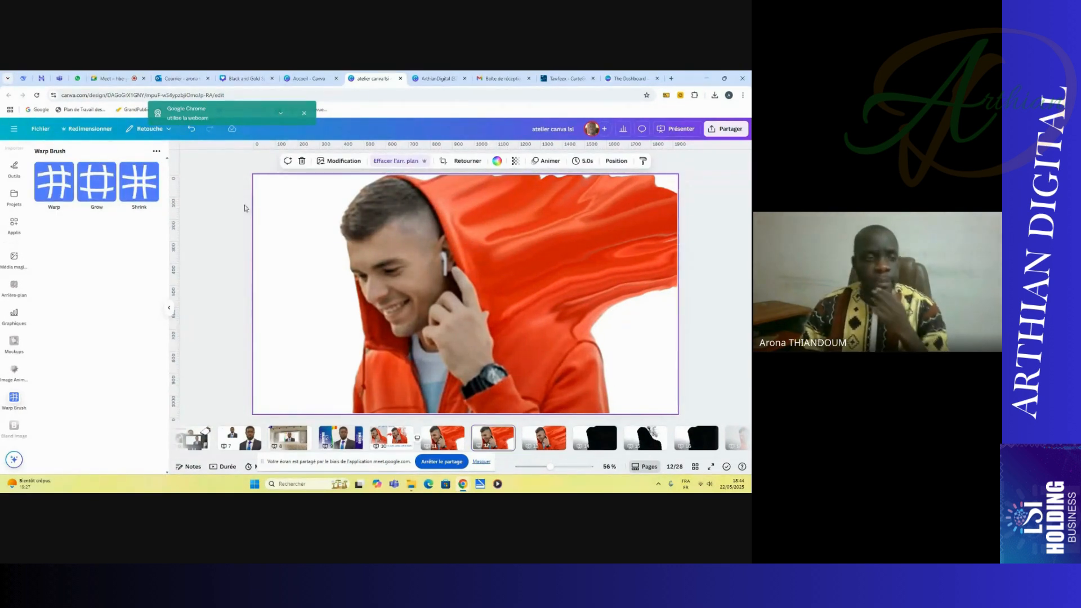
click(334, 161)
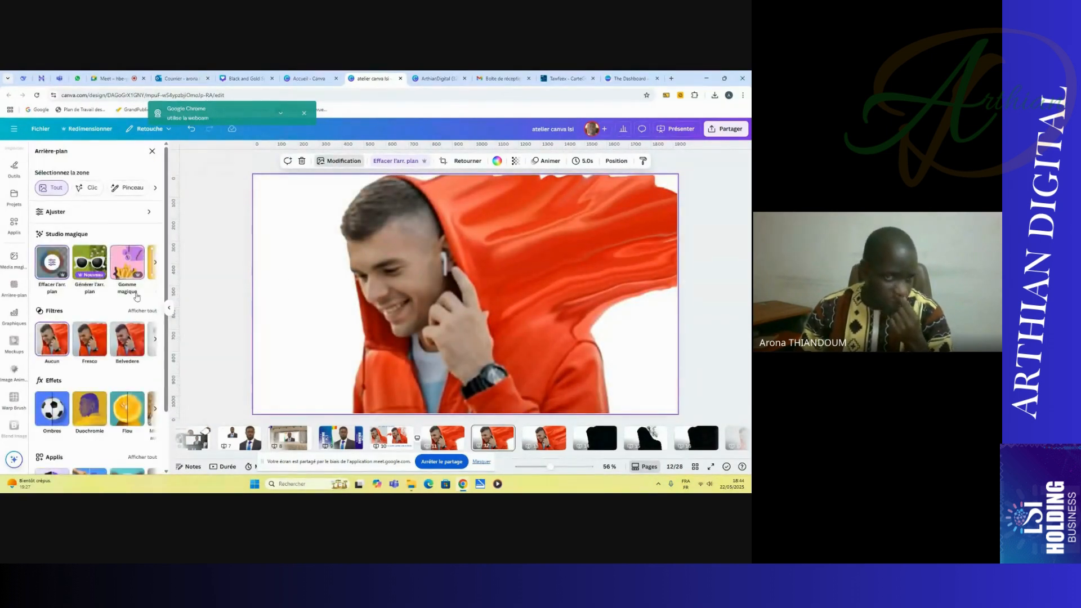
click(84, 422)
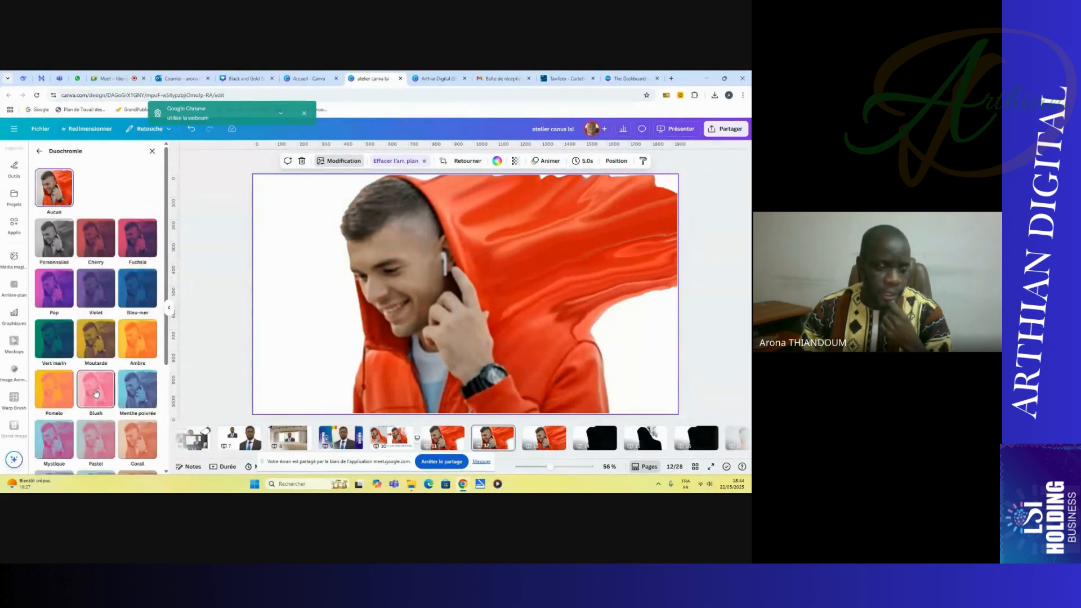
click(38, 152)
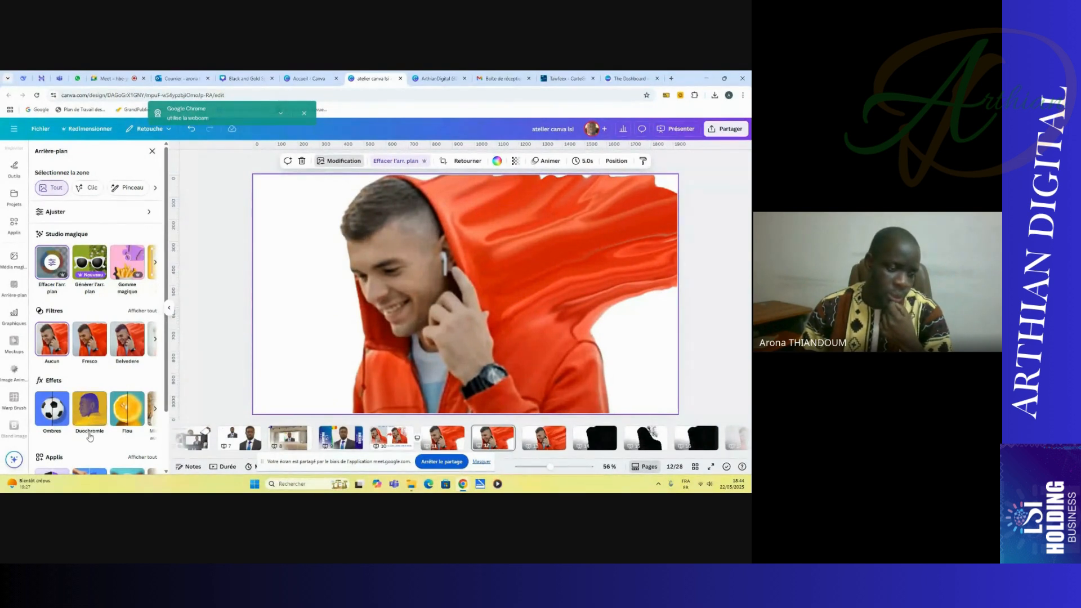
click(90, 415)
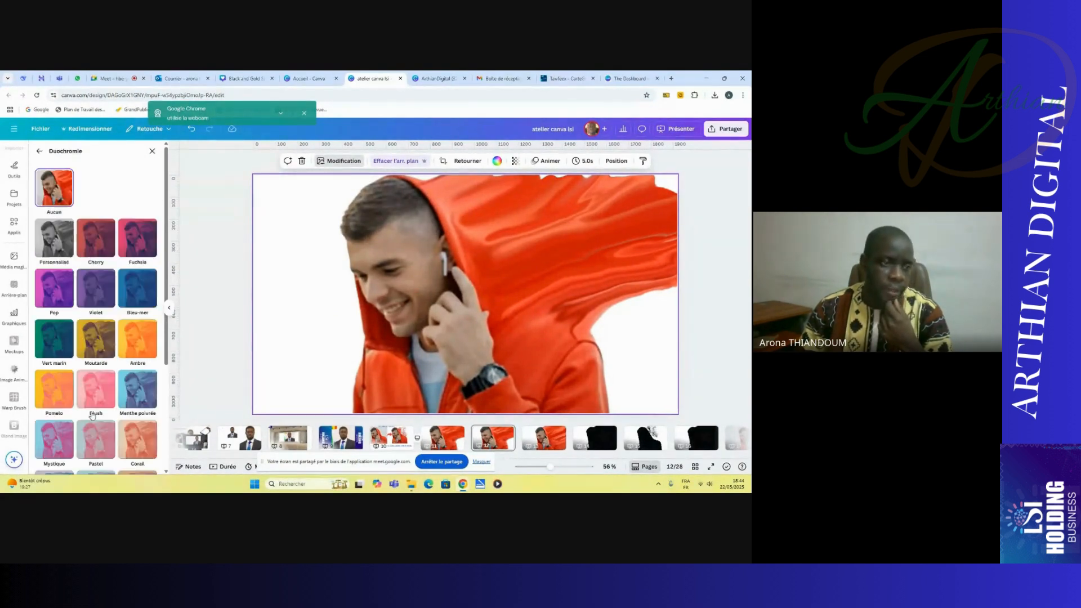
click(55, 239)
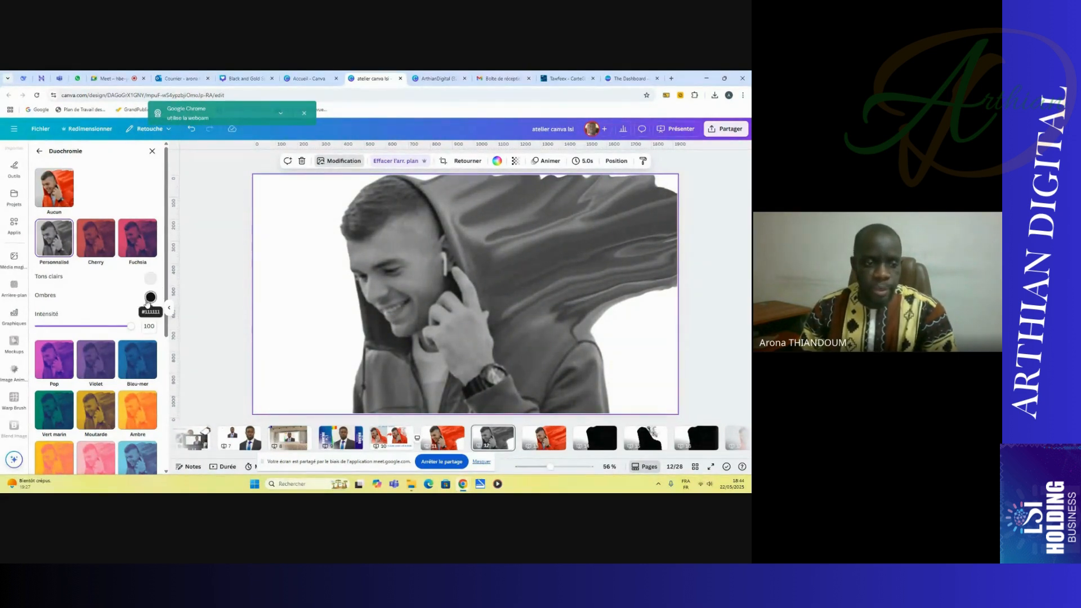
click(150, 281)
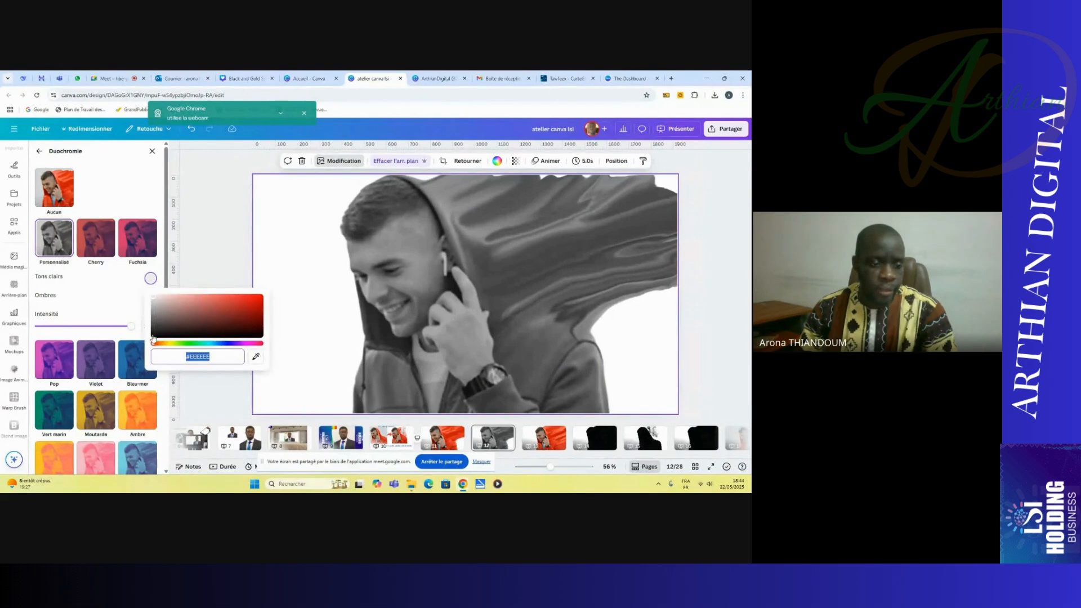
click(152, 337)
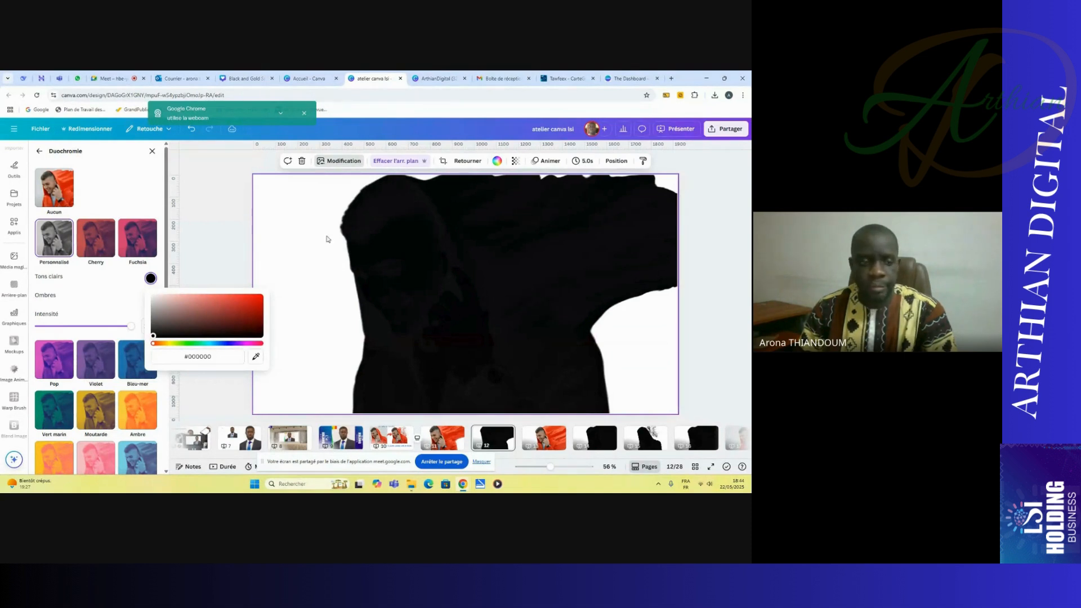
click(595, 269)
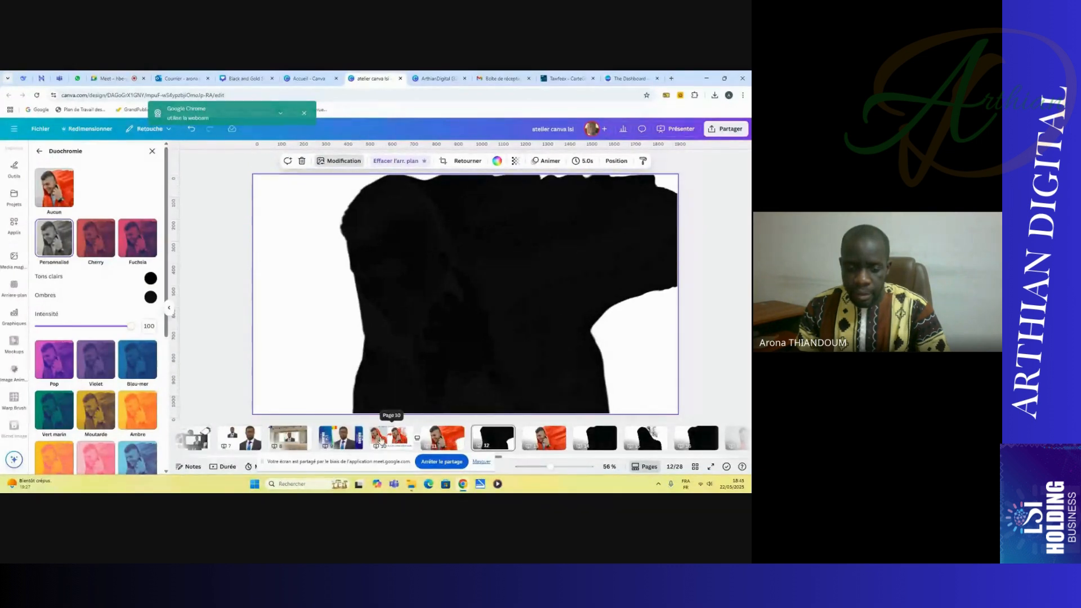
- Copy the original hoodie photo from page 10 to page 12, enlarge it to the silhouette's scale and place it over the silhouette
click(382, 441)
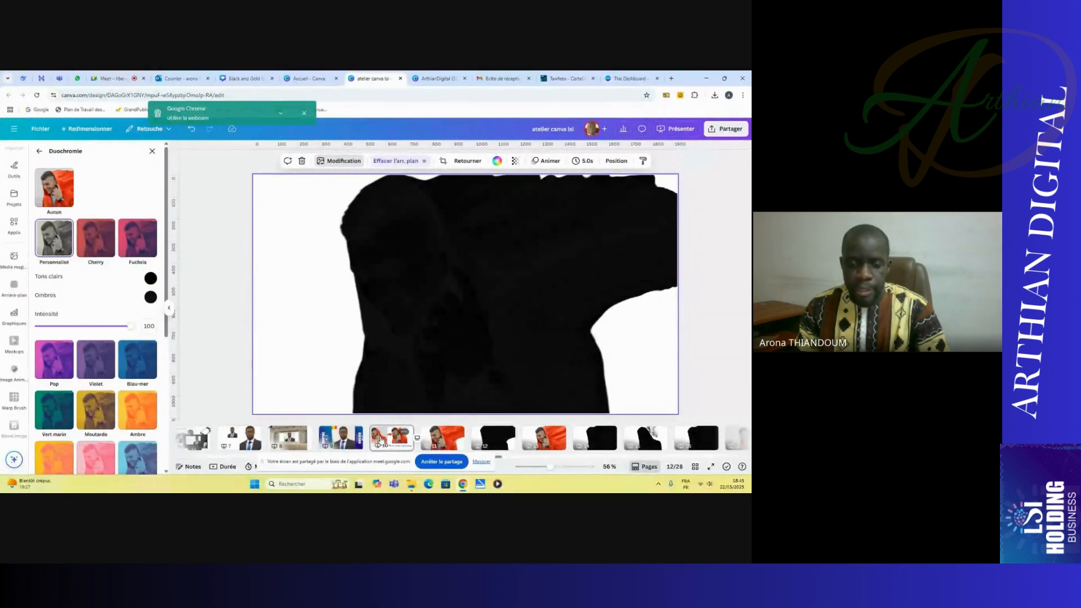
click(336, 296)
click(501, 442)
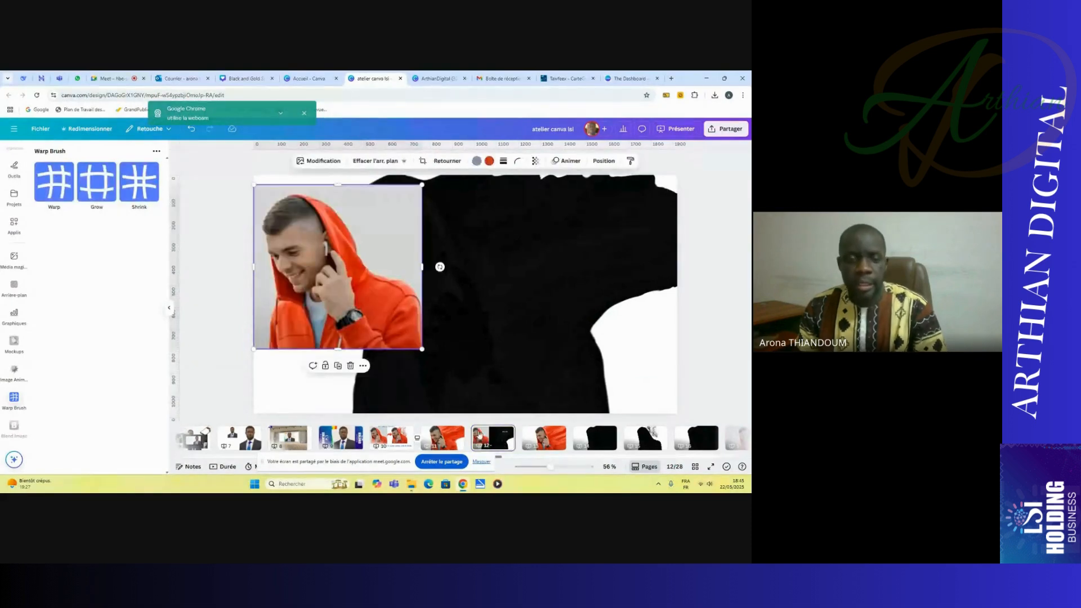
drag(422, 349, 623, 378)
drag(415, 323, 492, 309)
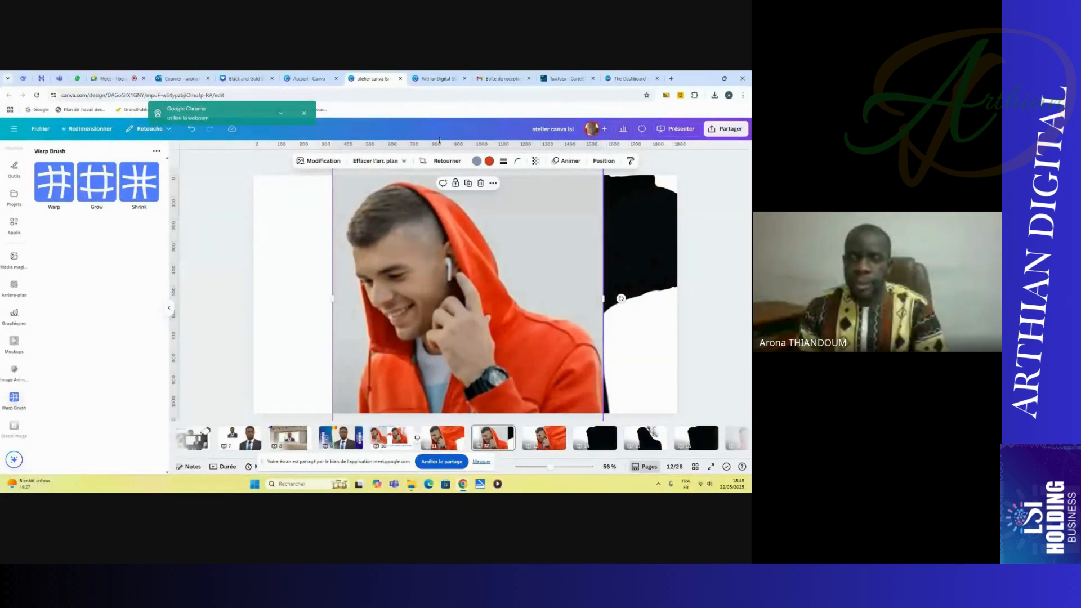
- Remove the background of the pasted photo and align the man with the black silhouette behind him
click(389, 164)
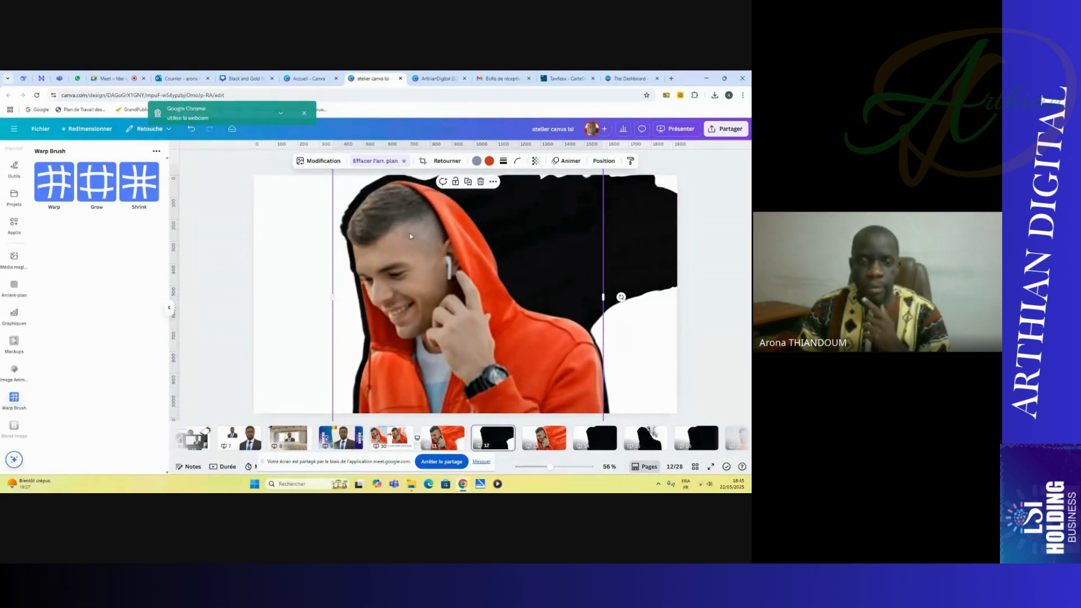
drag(409, 234, 404, 228)
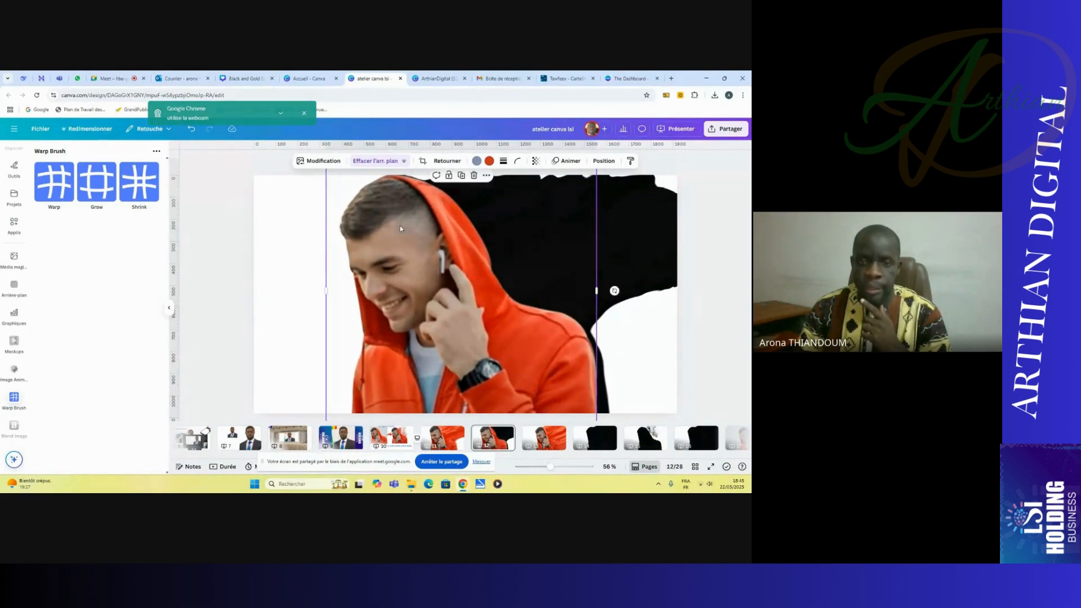
click(288, 216)
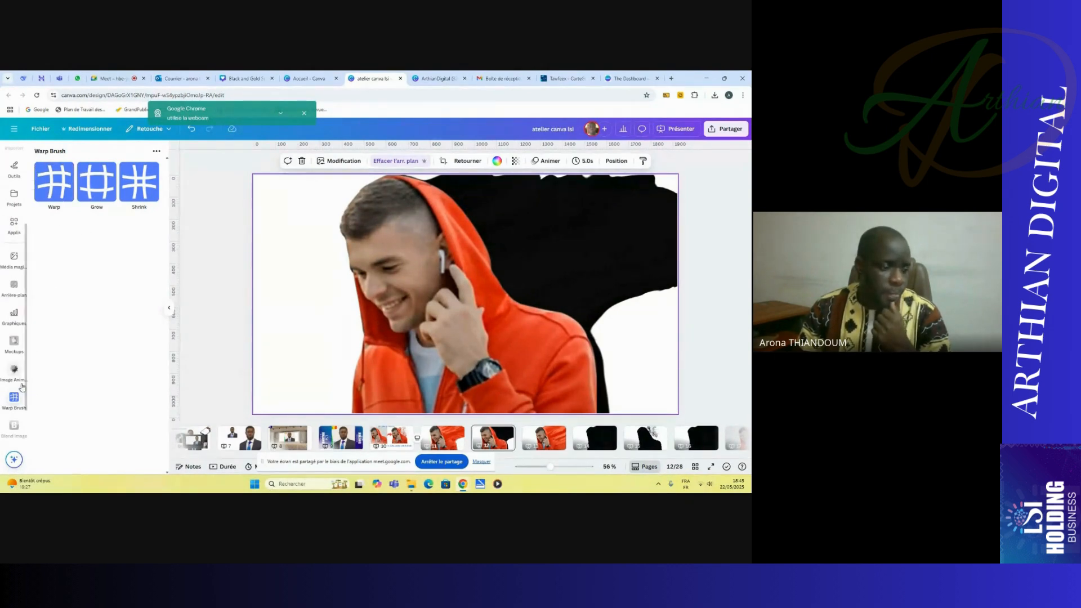
- Draw a white marker line along the right edge of the red hoodie, from the top of the hood to the bottom of the page
scroll(24, 345, up, 3)
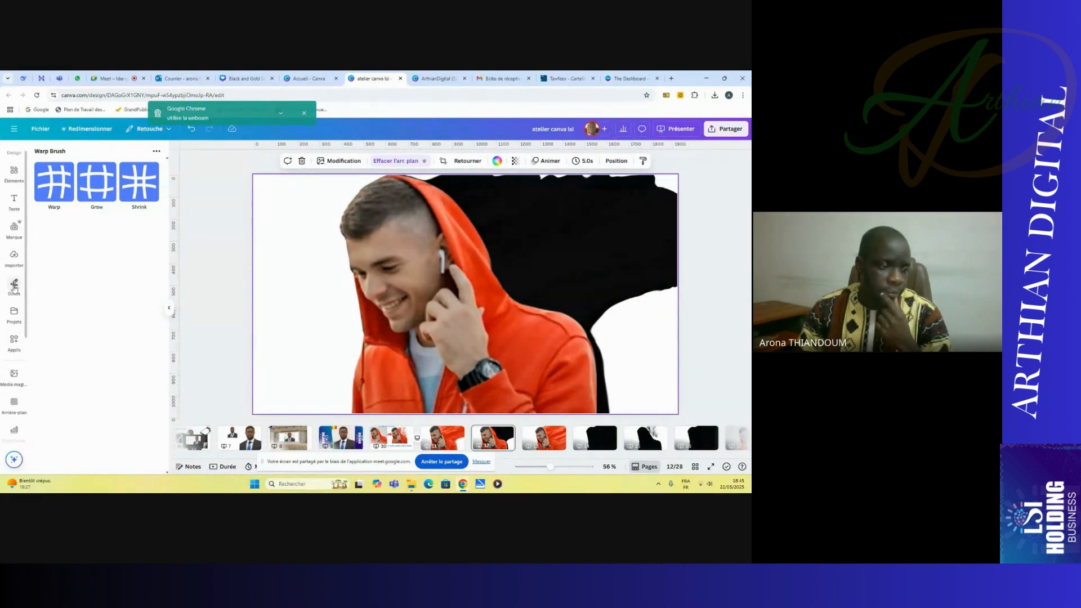
click(14, 286)
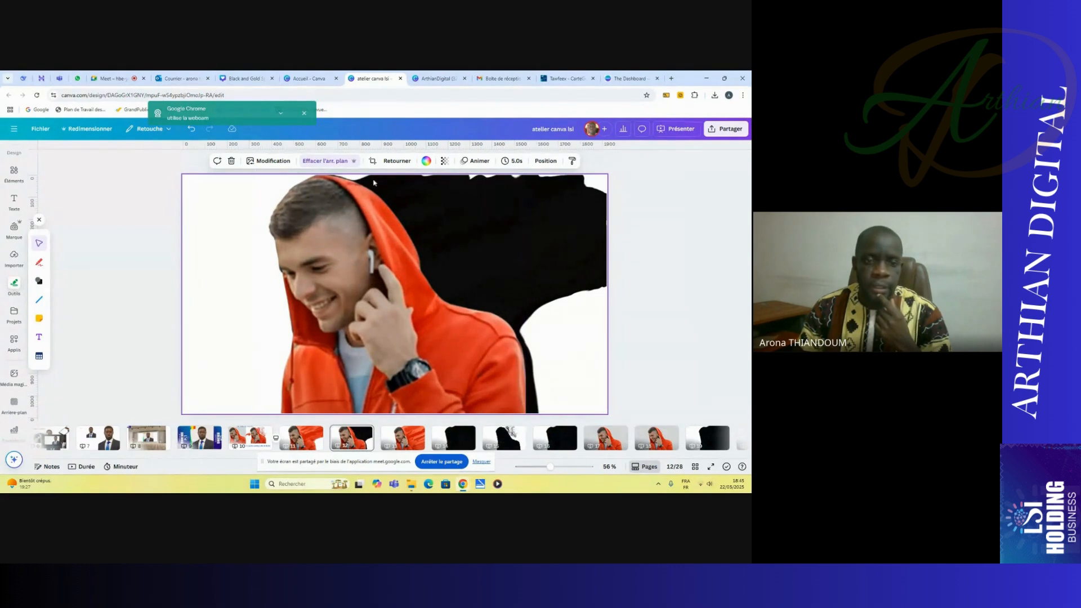
click(39, 263)
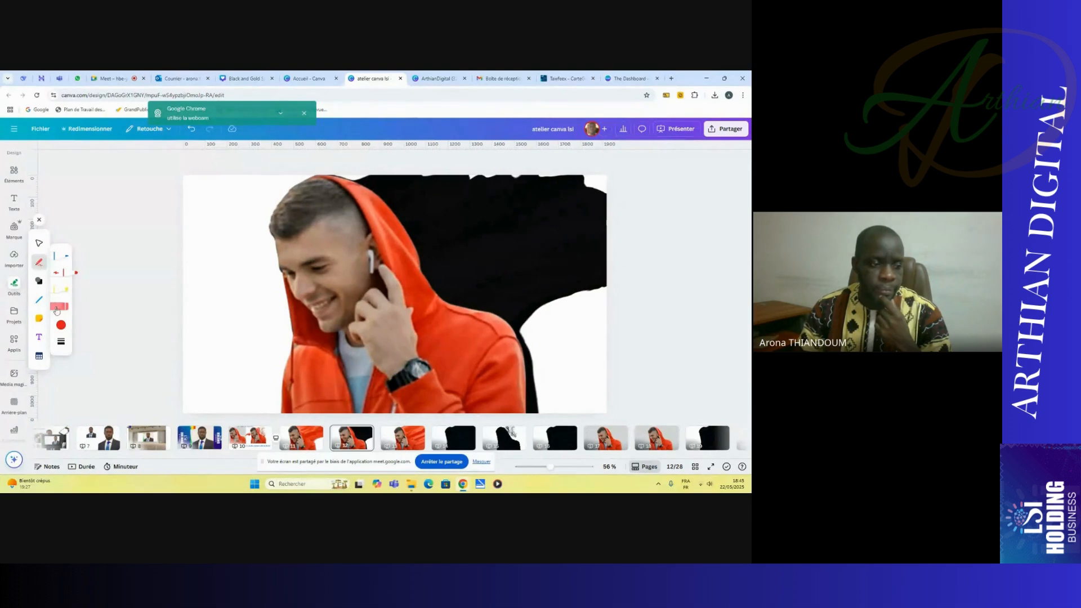
click(61, 326)
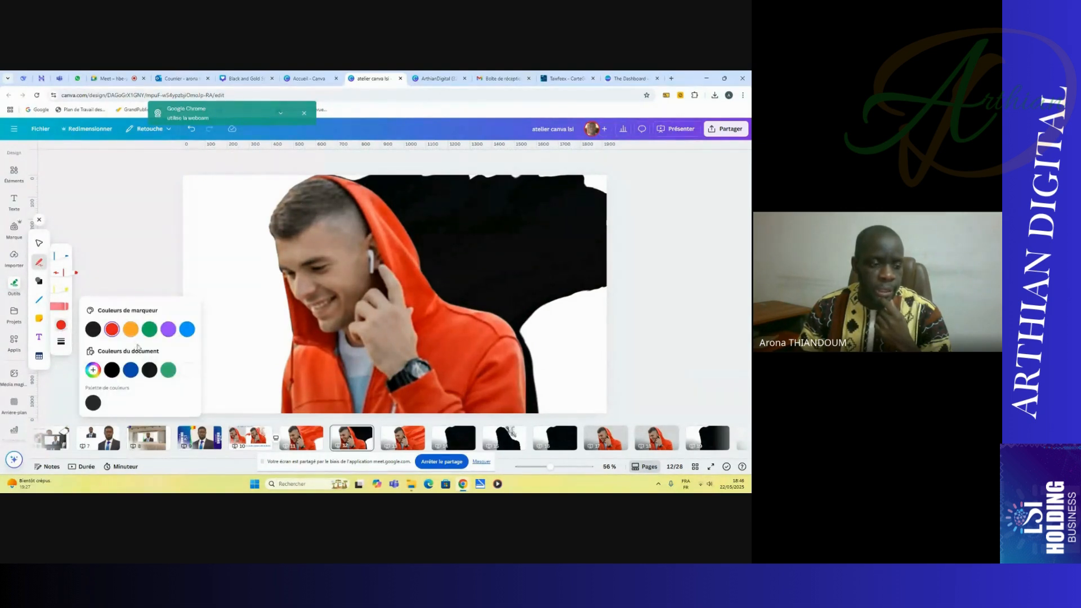
click(187, 371)
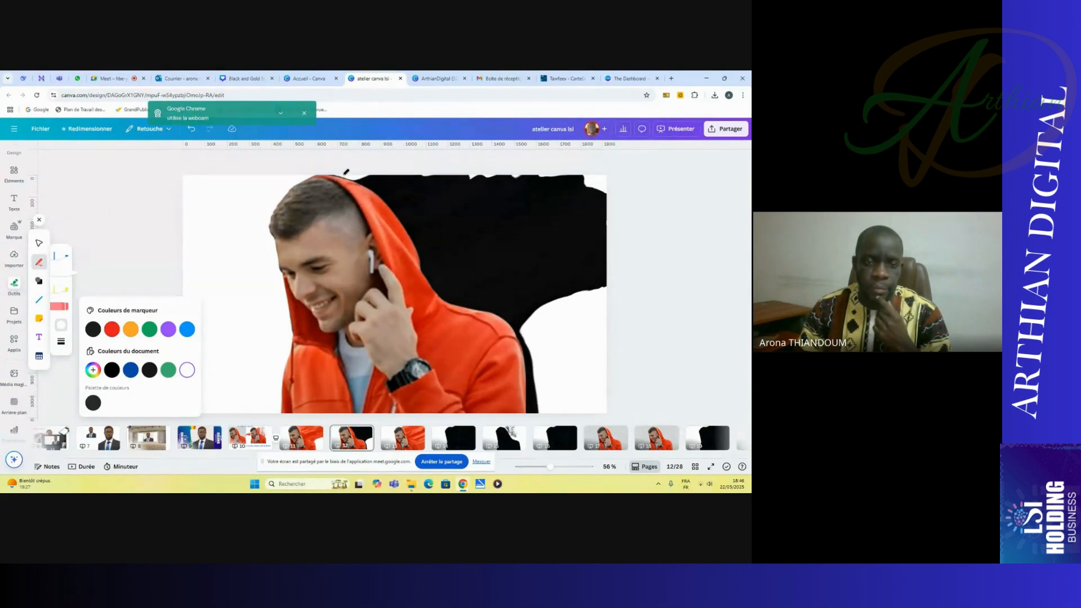
click(347, 174)
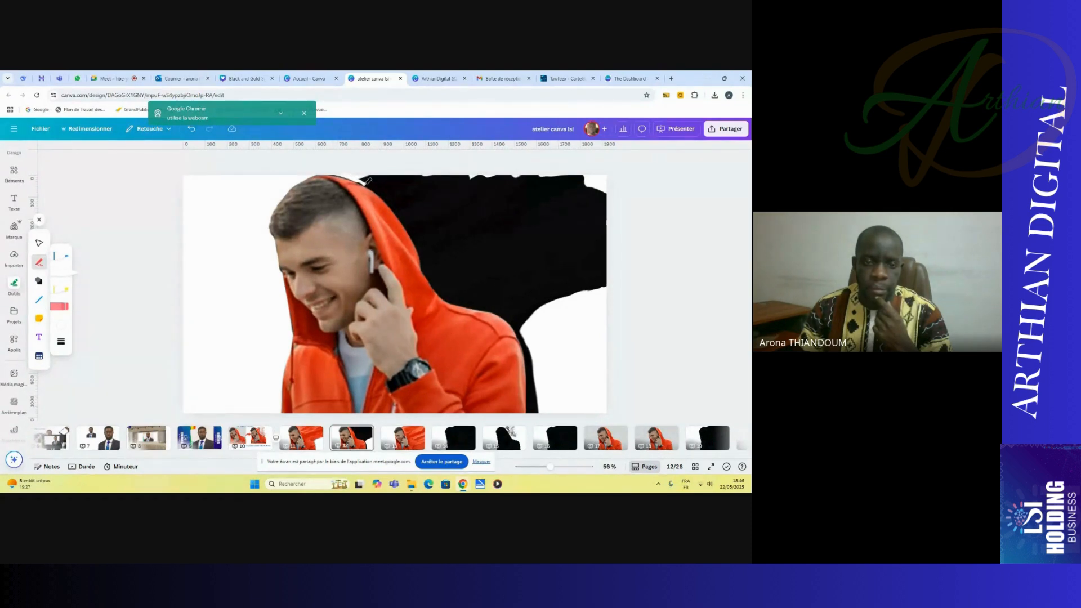
mouse_move(375, 186)
mouse_down()
mouse_move(438, 288)
mouse_move(513, 324)
mouse_move(534, 389)
mouse_up()
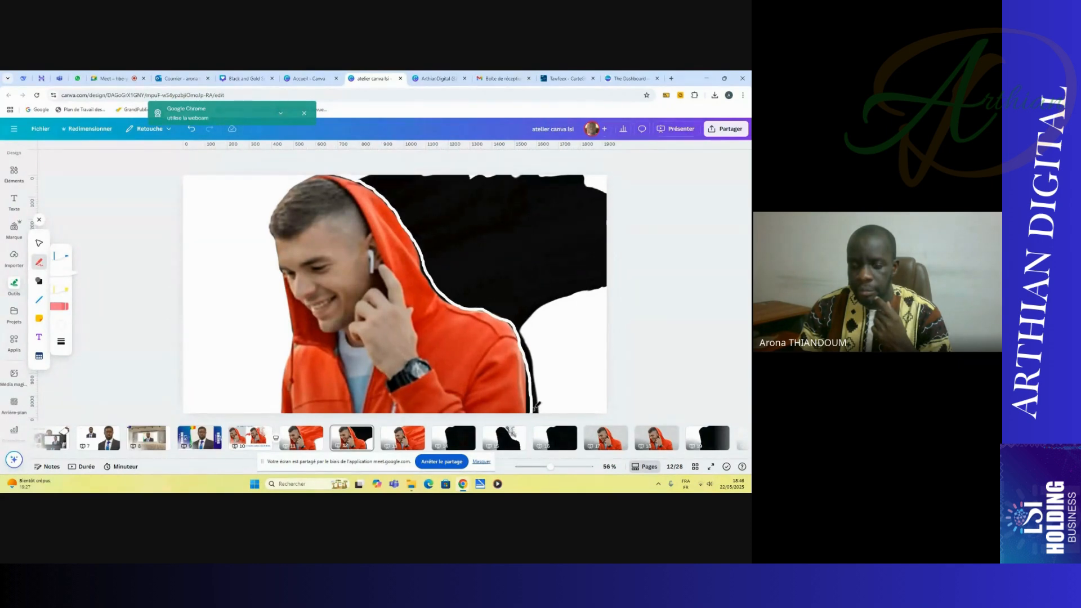
- Thicken the white marker and paint over the black area bordering the hood, shoulder and sleeve
click(60, 342)
drag(100, 356, 123, 355)
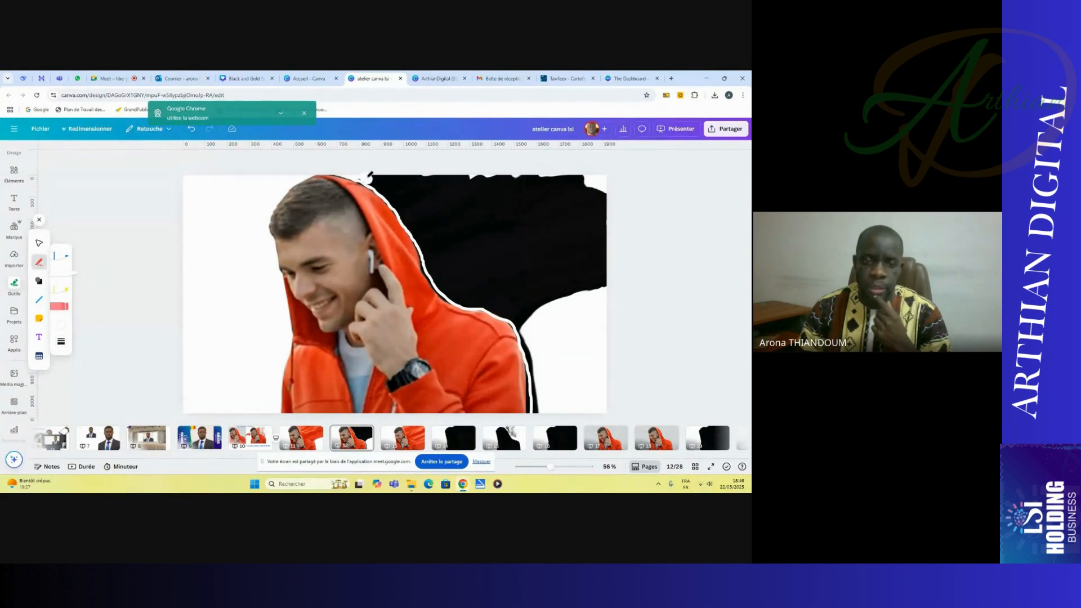
mouse_move(368, 176)
mouse_down()
mouse_move(447, 284)
mouse_move(525, 321)
mouse_move(499, 305)
mouse_move(529, 329)
mouse_move(544, 399)
mouse_up()
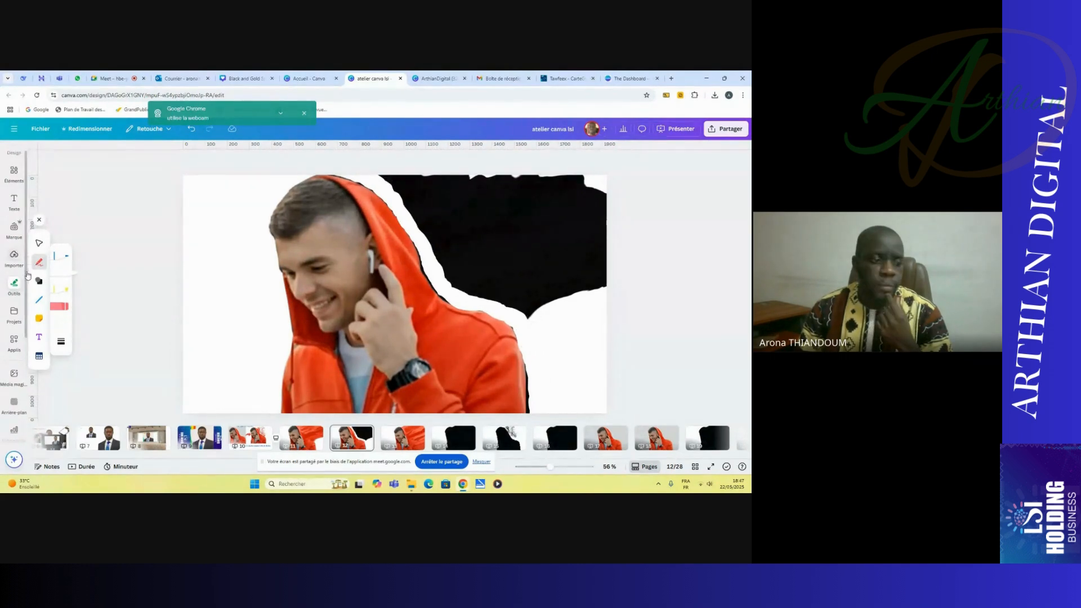
- Set the marker thickness to 82, cover the remaining black area right of the man in white, and close the drawing tools
click(61, 341)
drag(114, 355, 145, 352)
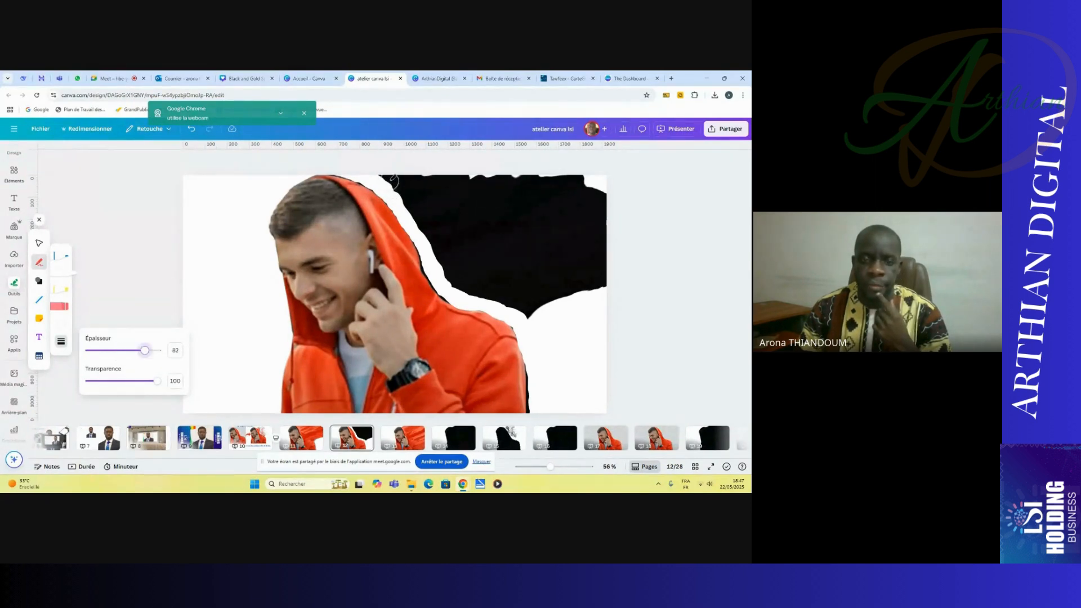
mouse_move(386, 175)
mouse_down()
mouse_move(431, 236)
mouse_move(482, 274)
mouse_move(454, 262)
mouse_move(468, 283)
mouse_move(524, 305)
mouse_move(618, 279)
mouse_move(546, 282)
mouse_move(489, 266)
mouse_move(399, 185)
mouse_move(413, 187)
mouse_move(454, 242)
mouse_move(445, 235)
mouse_move(538, 289)
mouse_move(599, 270)
mouse_move(616, 238)
mouse_move(611, 183)
mouse_move(602, 176)
mouse_move(592, 261)
mouse_move(602, 216)
mouse_move(588, 256)
mouse_move(611, 236)
mouse_move(573, 277)
mouse_move(491, 254)
mouse_move(412, 179)
mouse_move(535, 256)
mouse_move(573, 267)
mouse_move(580, 259)
mouse_move(466, 214)
mouse_move(421, 178)
mouse_move(597, 243)
mouse_move(426, 171)
mouse_move(598, 218)
mouse_move(598, 208)
mouse_move(461, 177)
mouse_move(591, 188)
mouse_move(569, 178)
mouse_up()
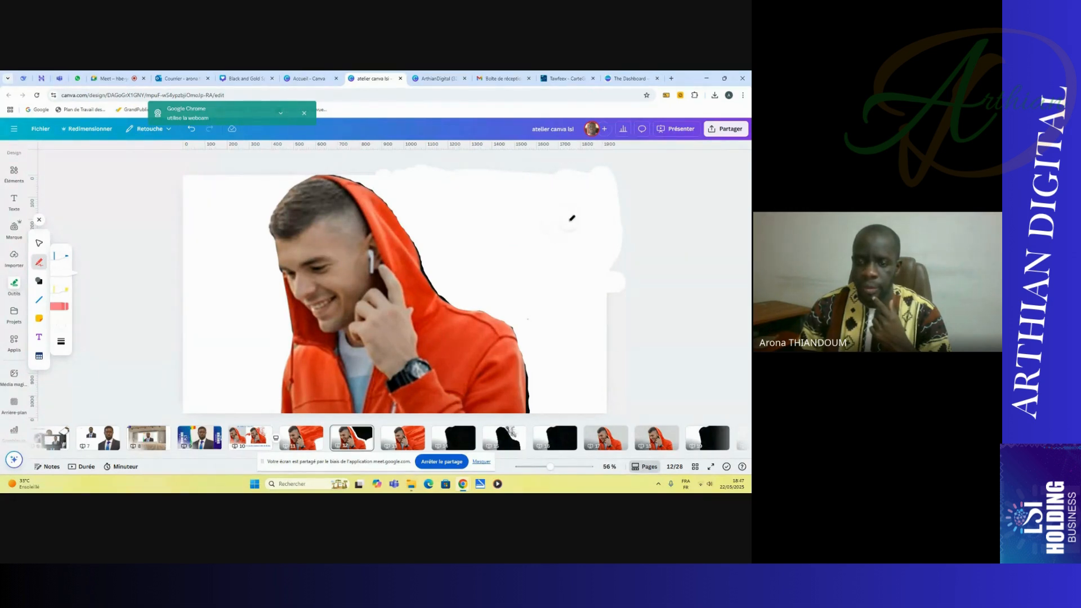
drag(572, 217, 568, 228)
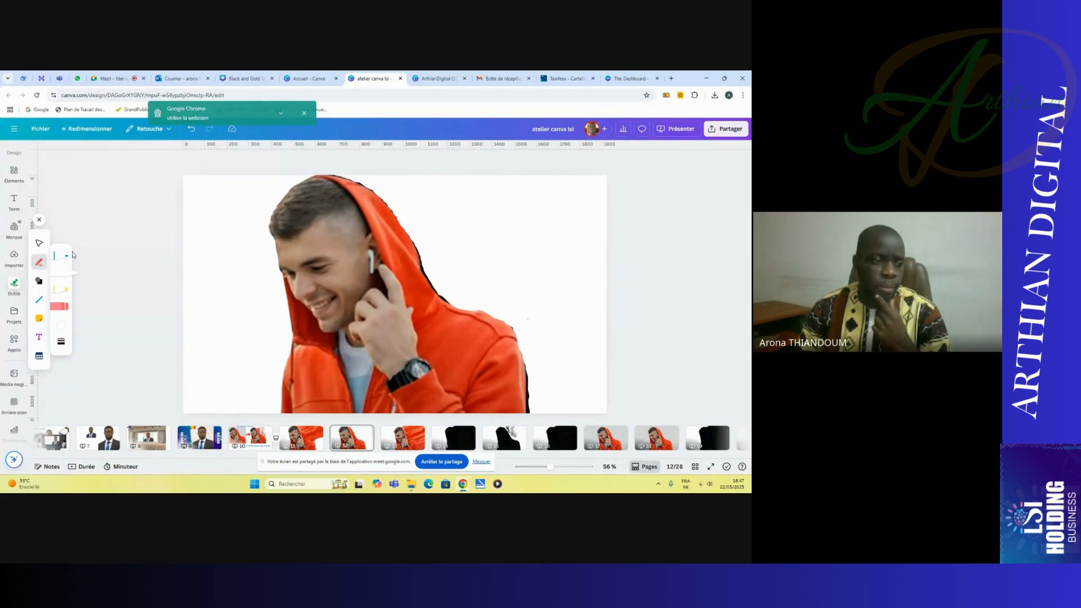
click(39, 220)
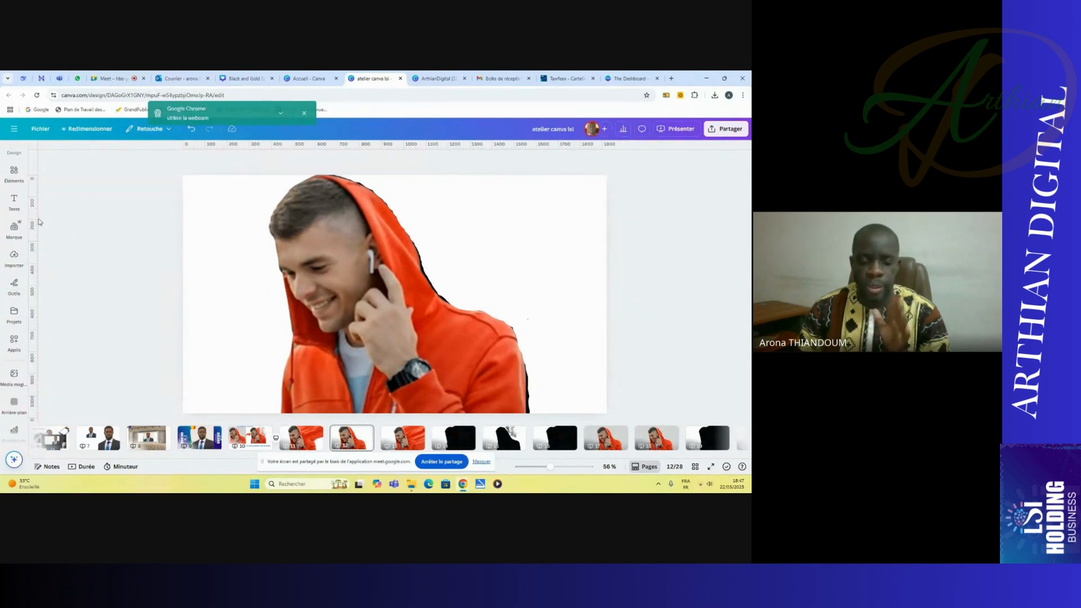
- Delete the colour photo of the man over the silhouette on page 12, and check the target example on page 10
click(301, 228)
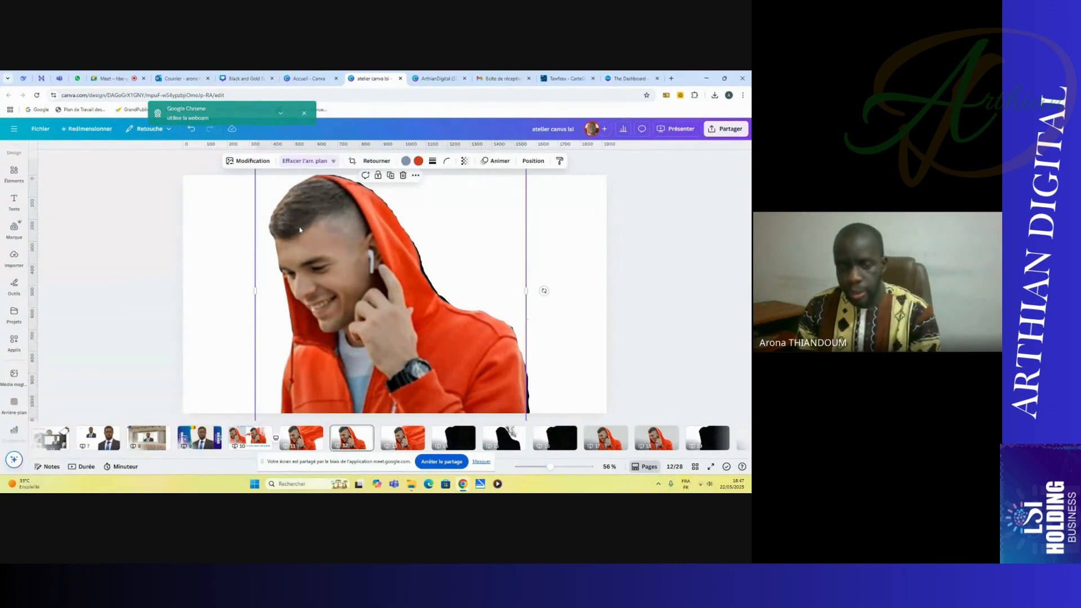
key(Delete)
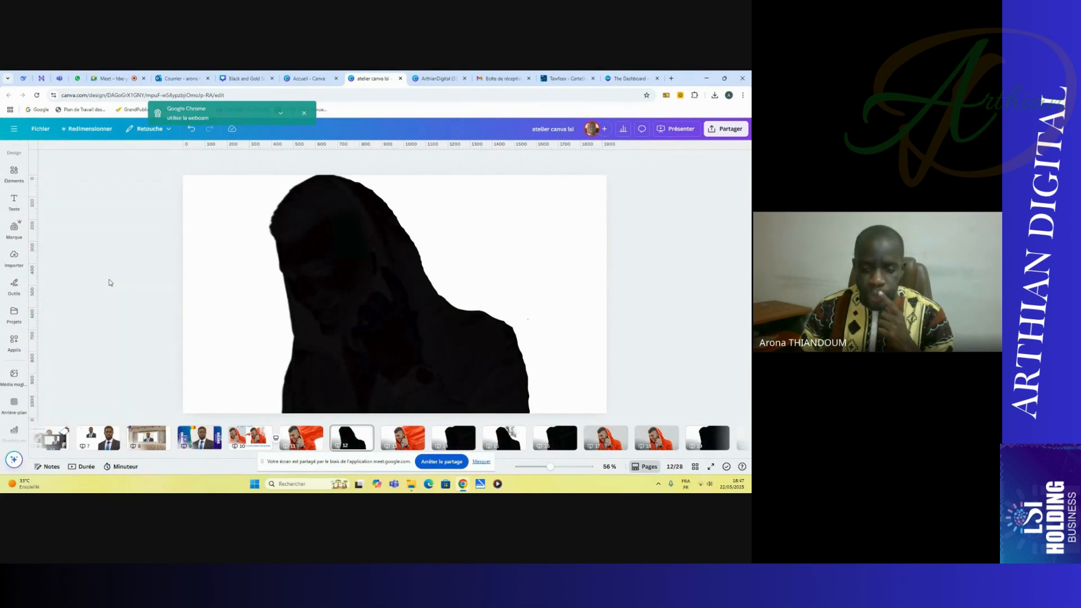
click(251, 437)
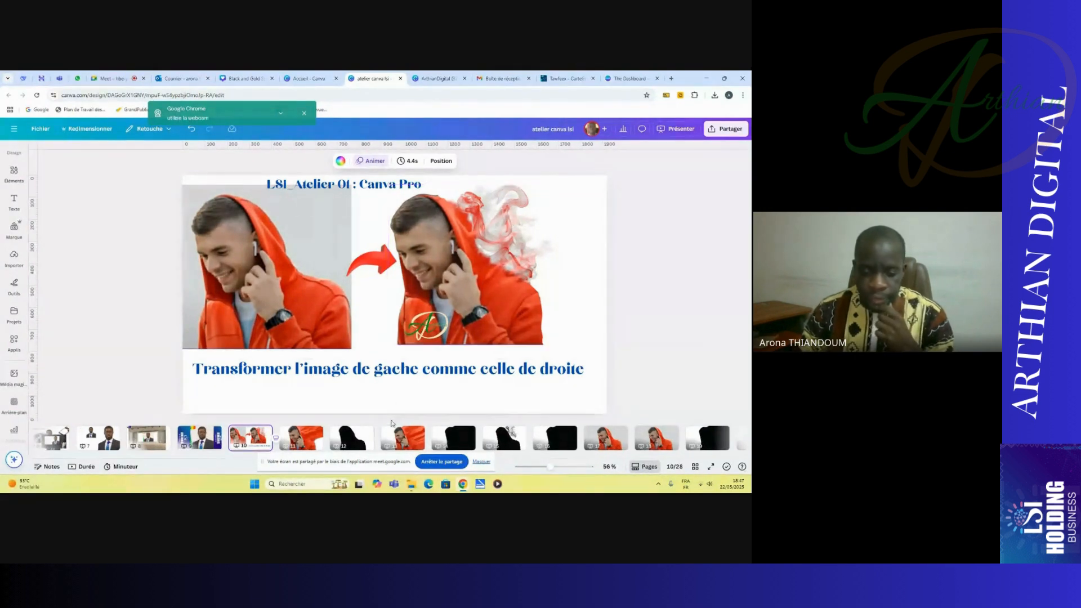
click(360, 444)
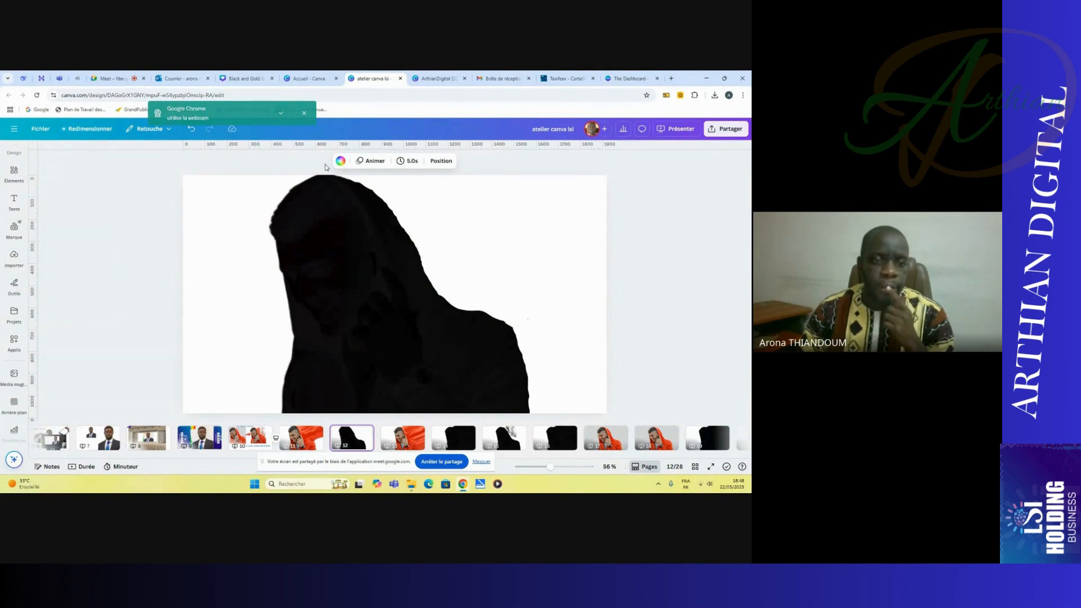
- Search the elements library for "white fog" and limit the results to illustrations
click(209, 211)
click(13, 173)
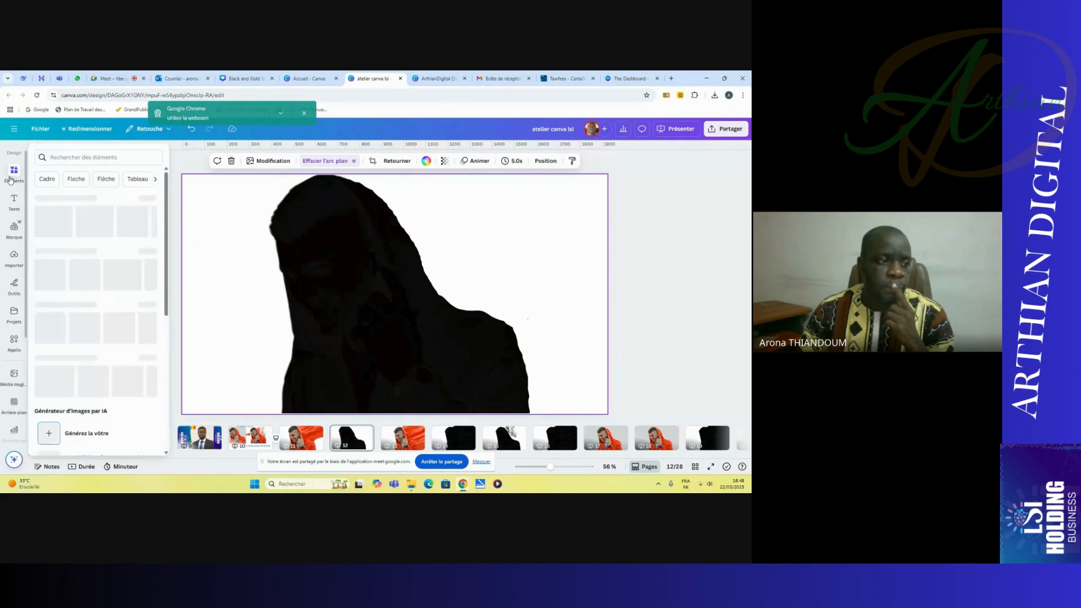
click(102, 155)
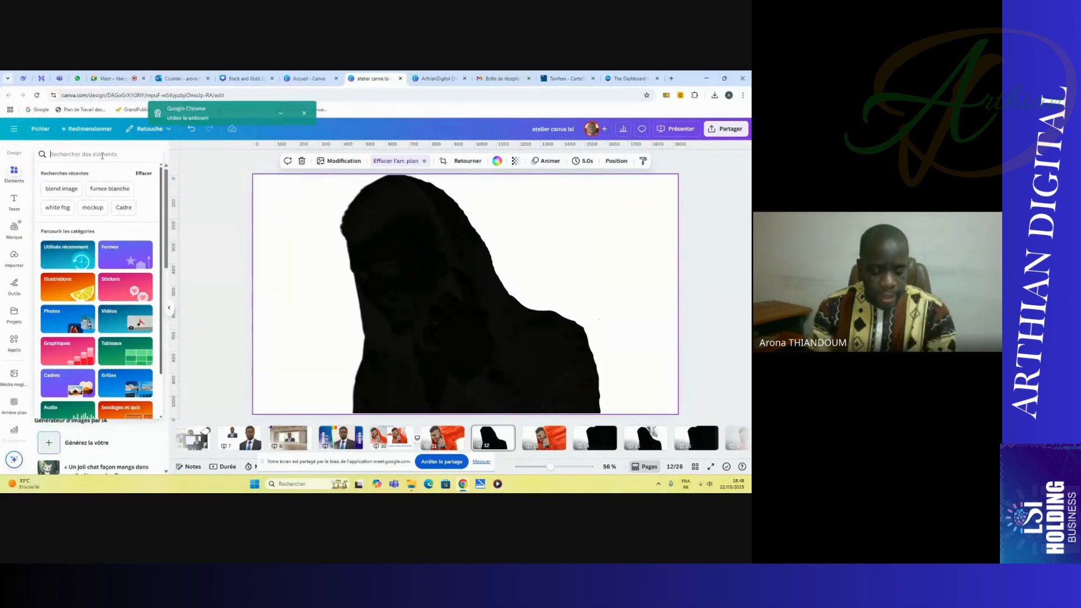
text(N)
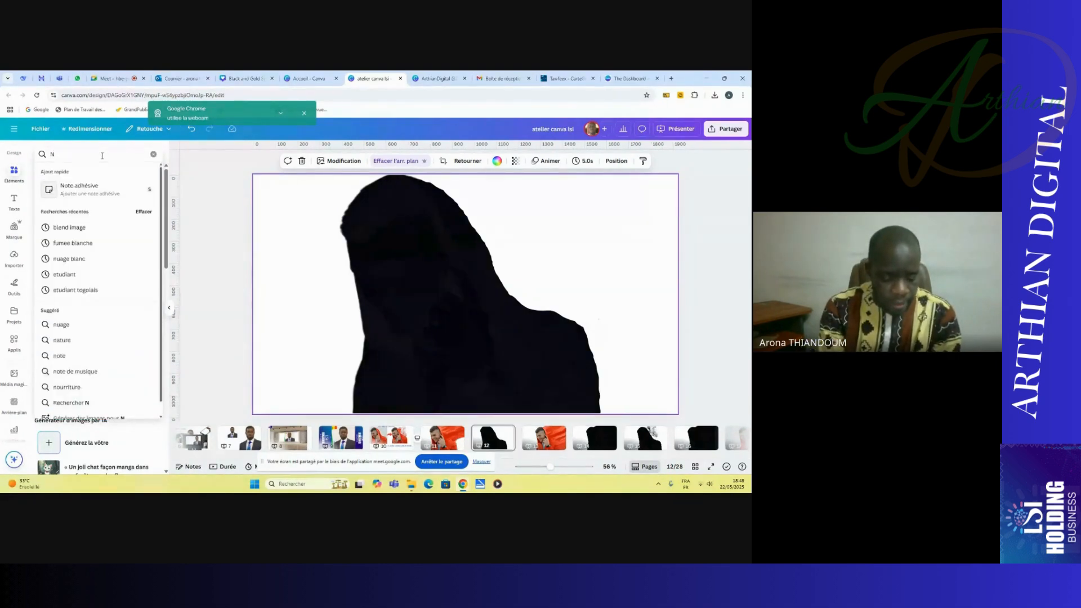
text(UAG)
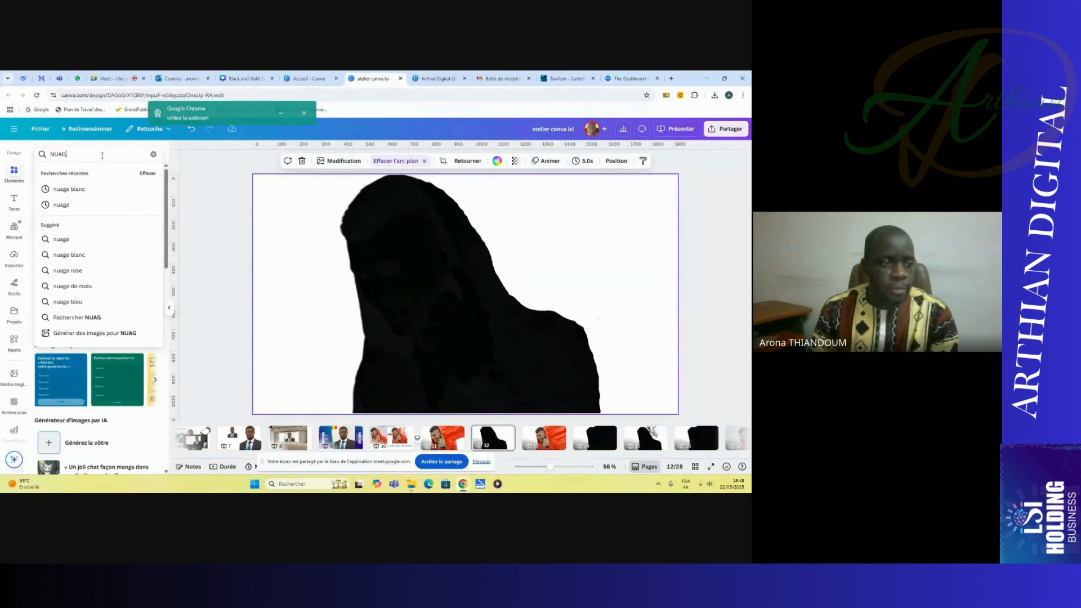
key(BackSpace)
key(BackSpace)
key(BackSpace)
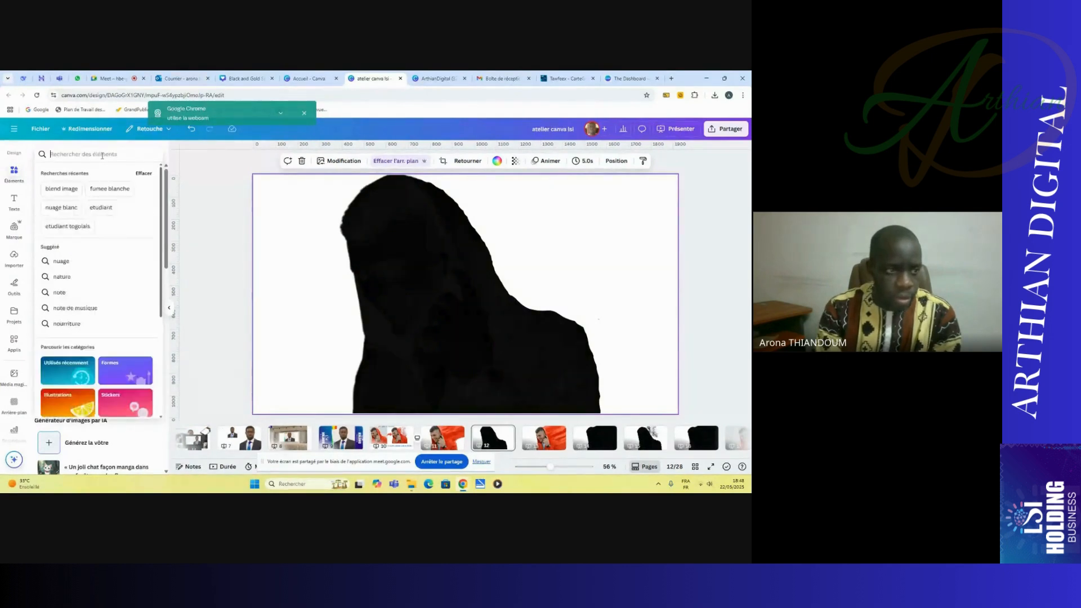
text(FOG)
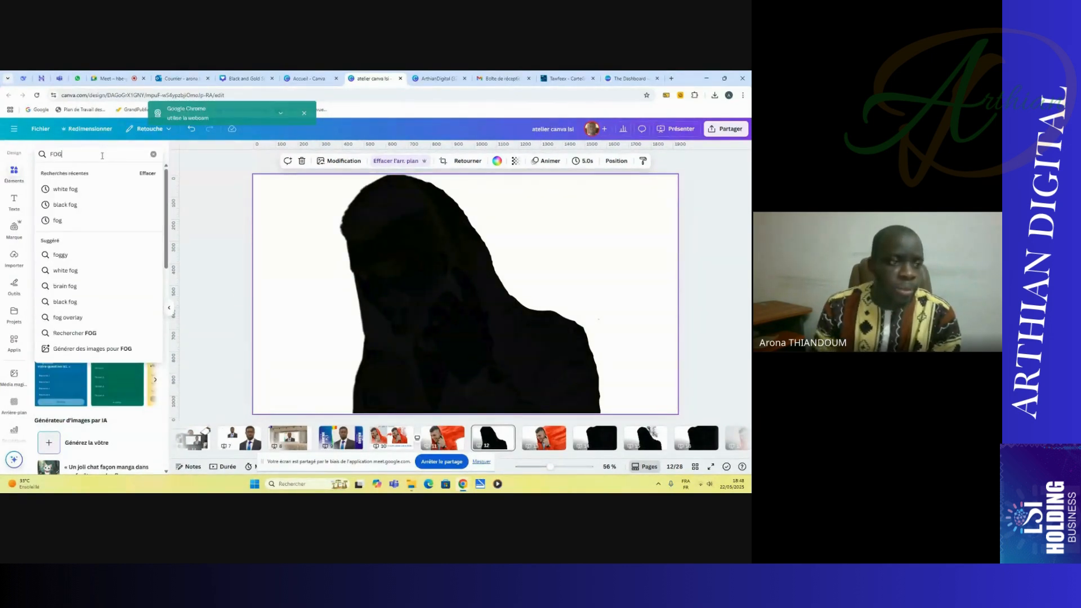
click(66, 190)
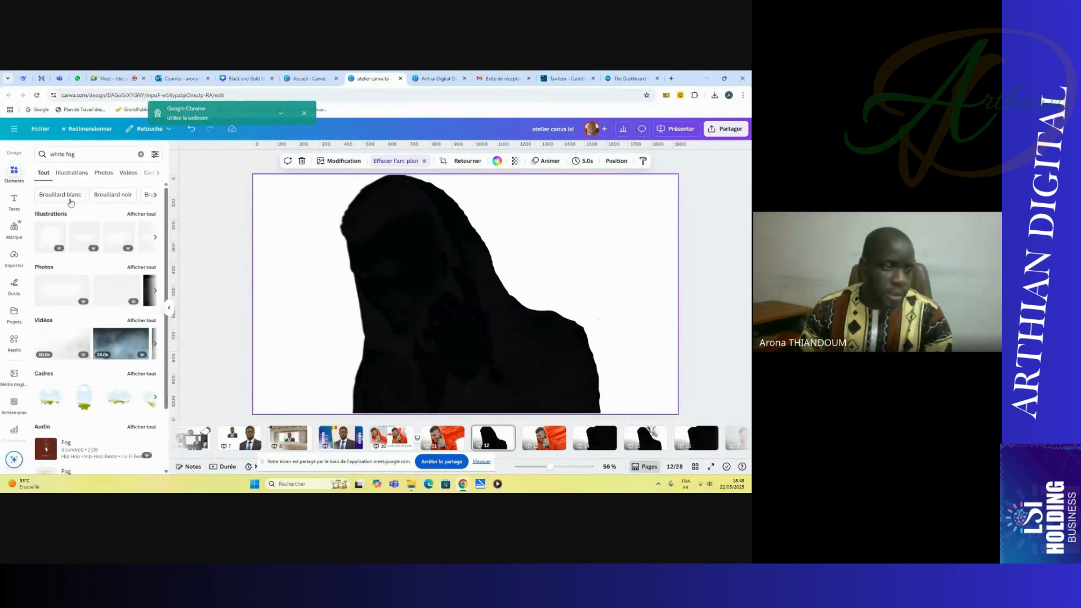
click(73, 174)
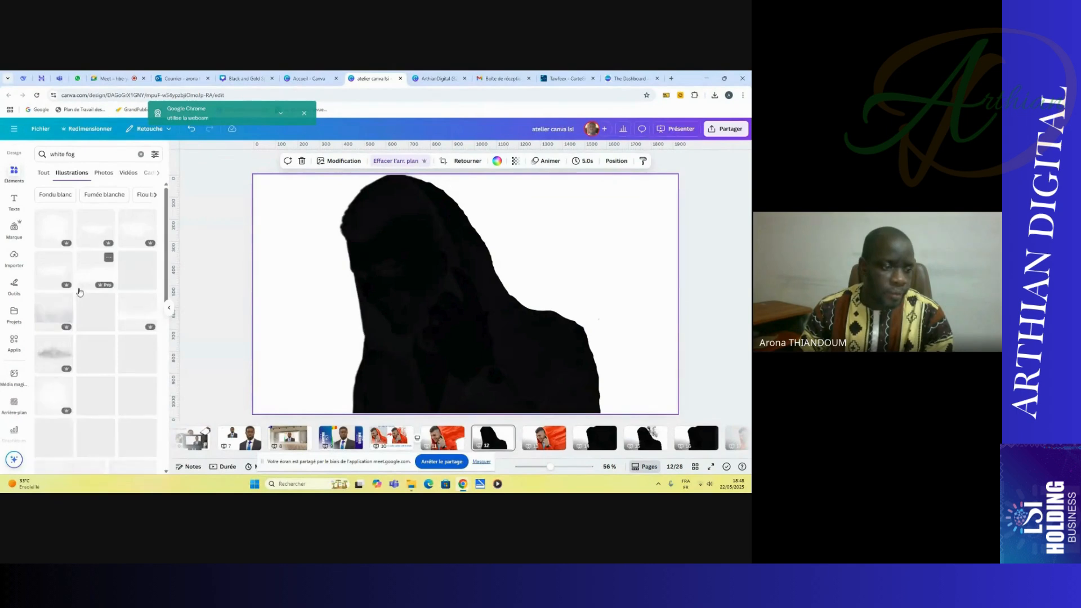
- Insert the cloud-like fog illustration, enlarge it to about 636 × 308, place it right of the silhouette's head and open its image editing options
click(52, 354)
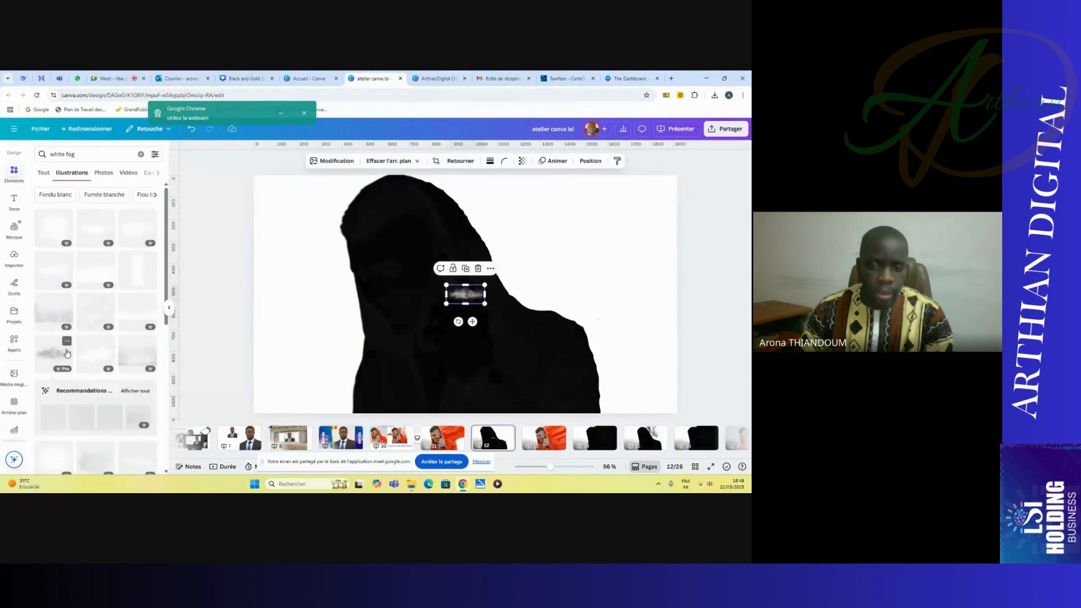
drag(485, 286, 571, 243)
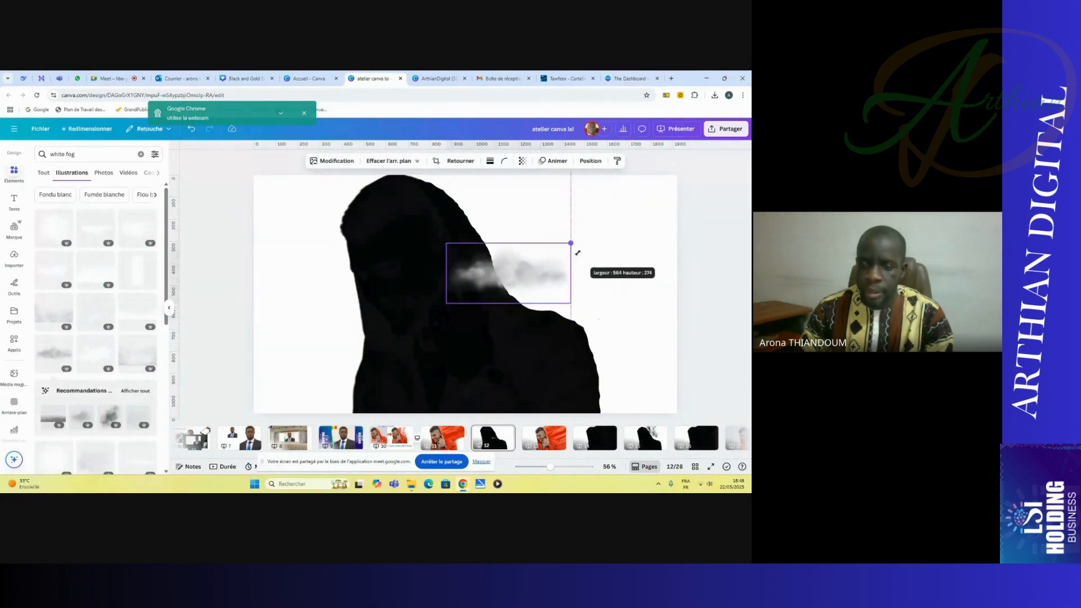
drag(447, 243, 431, 232)
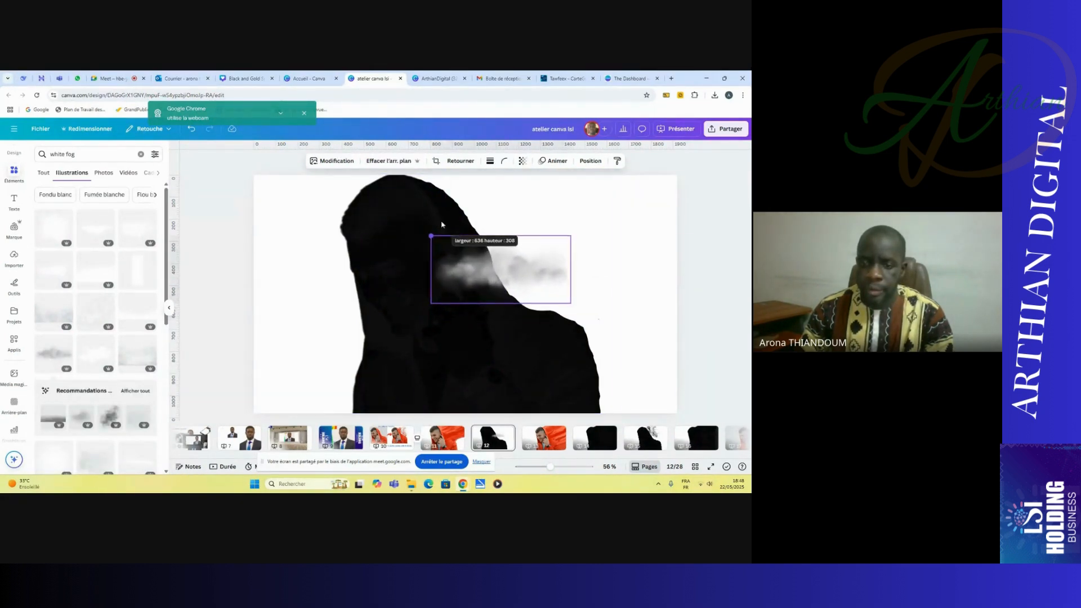
drag(527, 276, 586, 259)
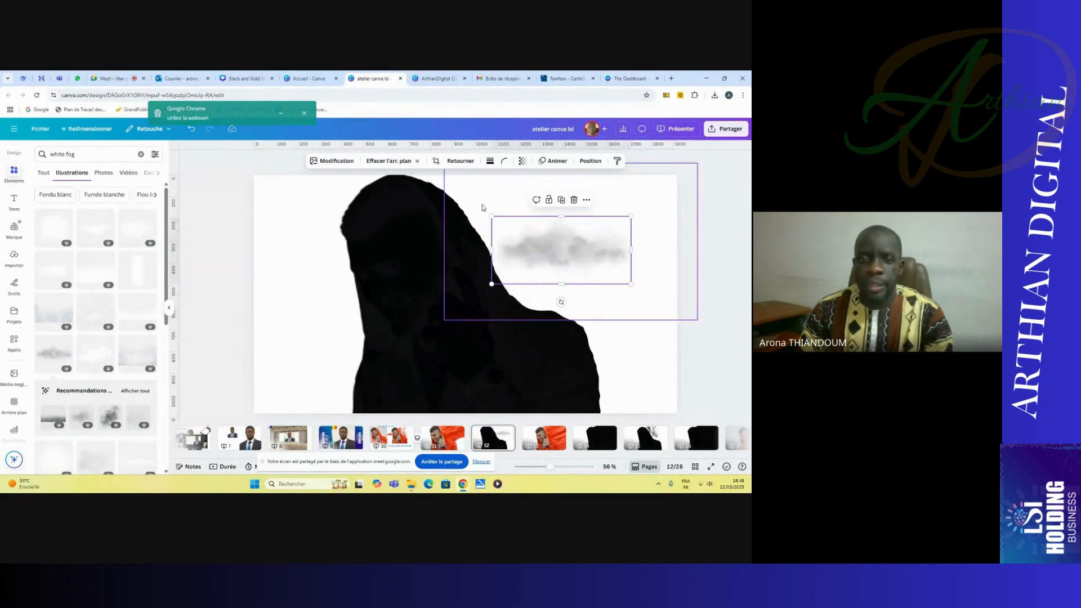
click(336, 161)
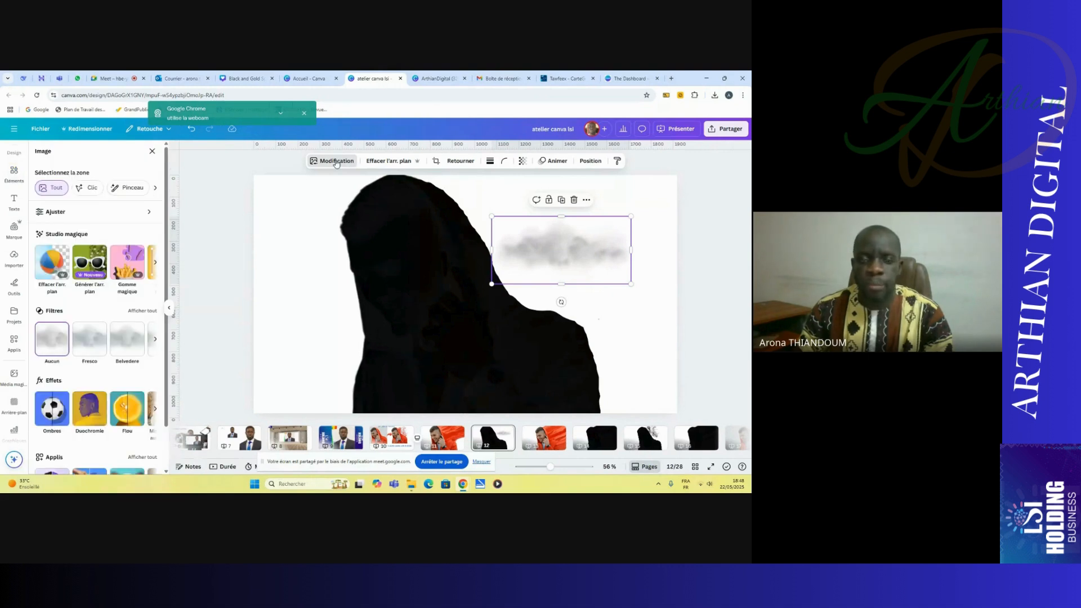
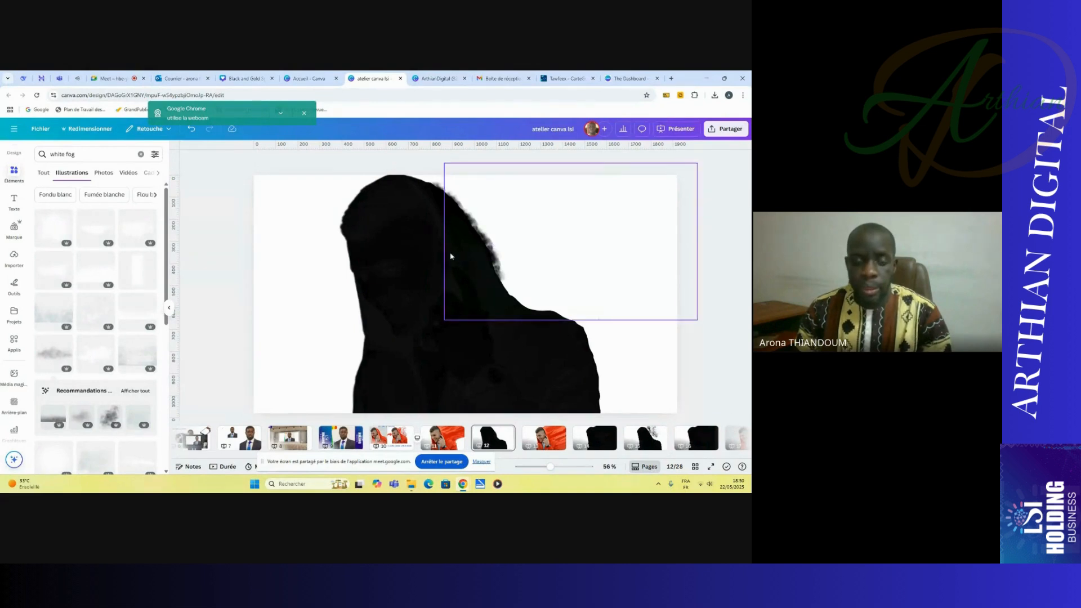
- Search the illustrations for "fumee blanche"
click(76, 154)
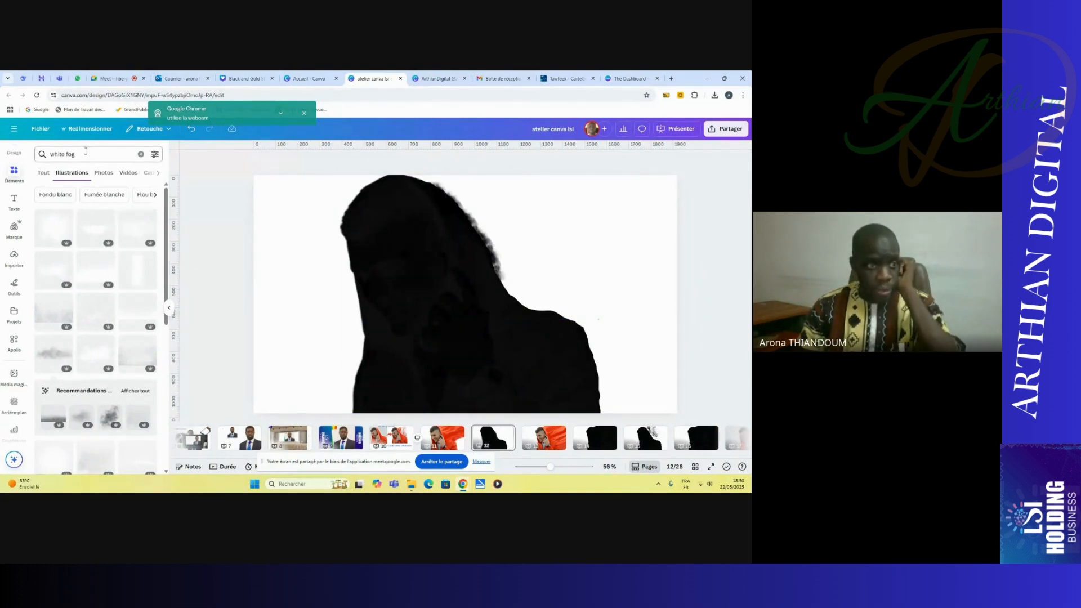
drag(76, 155, 50, 154)
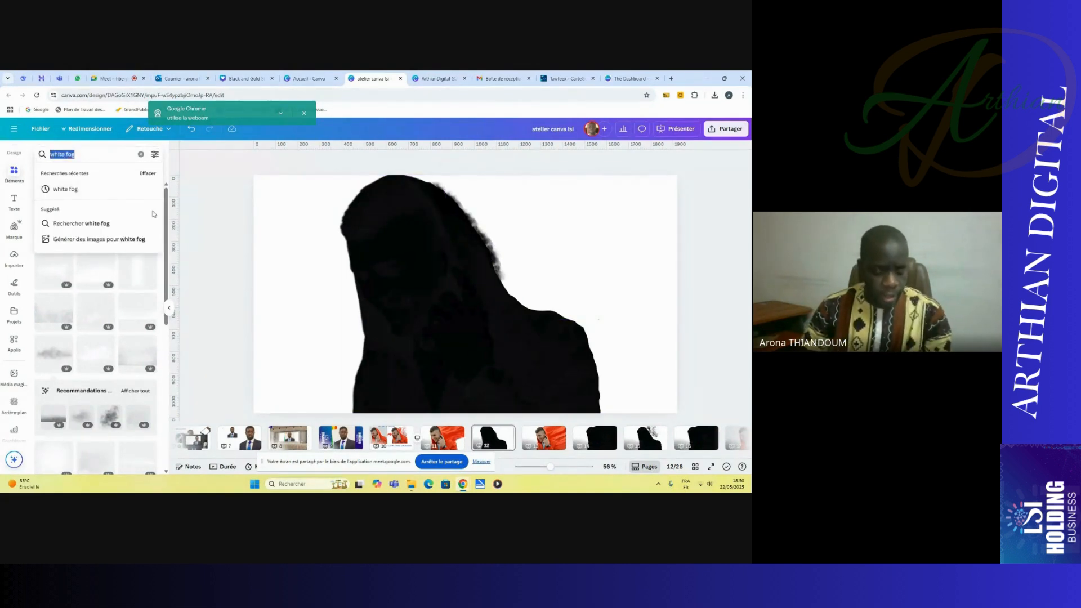
text(FUME)
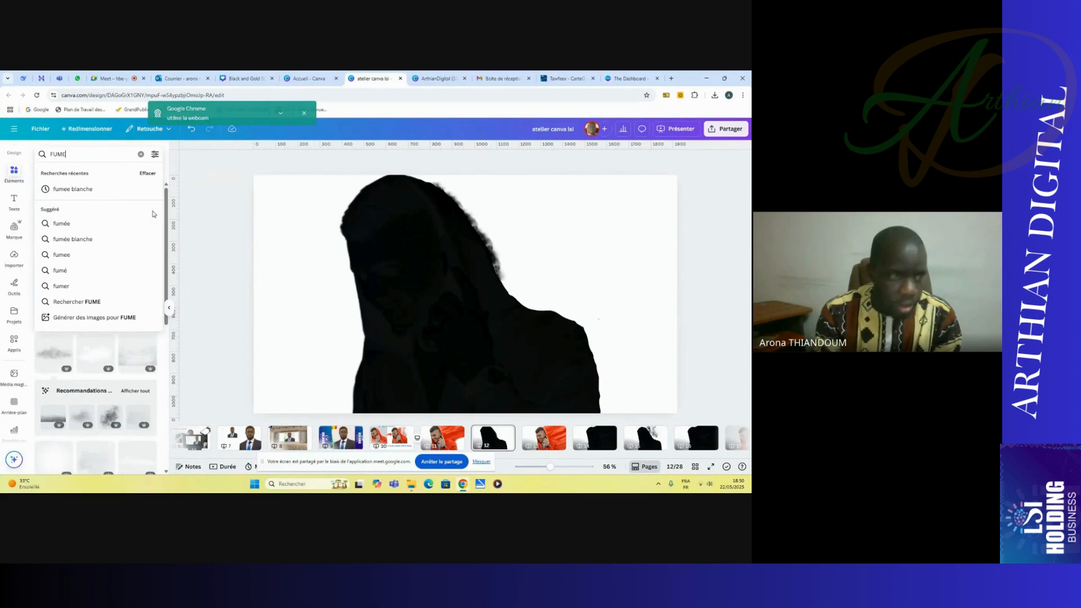
click(79, 190)
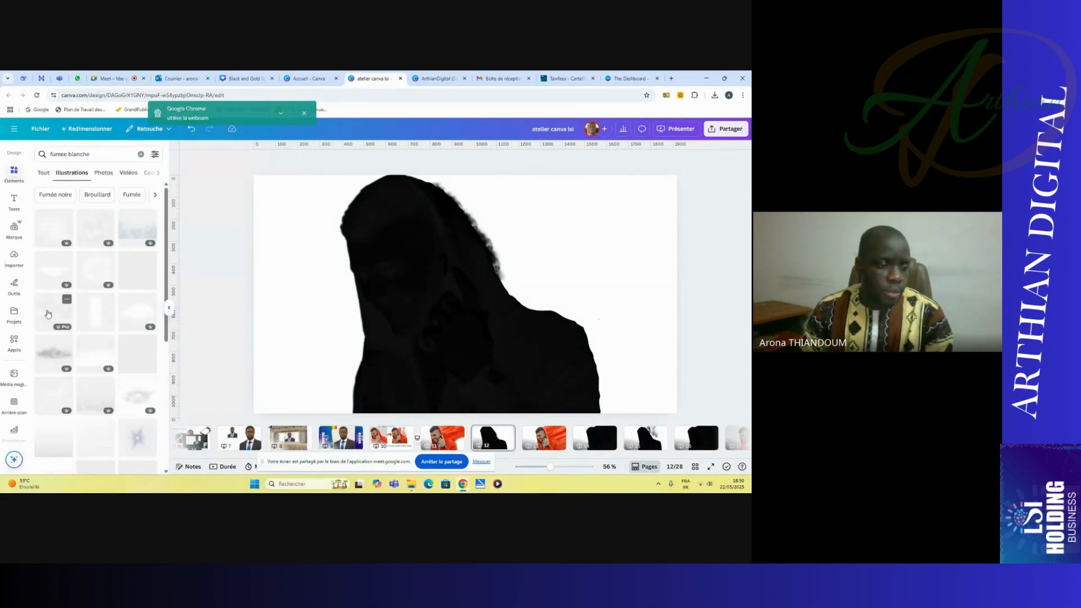
- Insert the swirling white smoke illustration over the silhouette and apply a custom Duotone effect to it
click(51, 315)
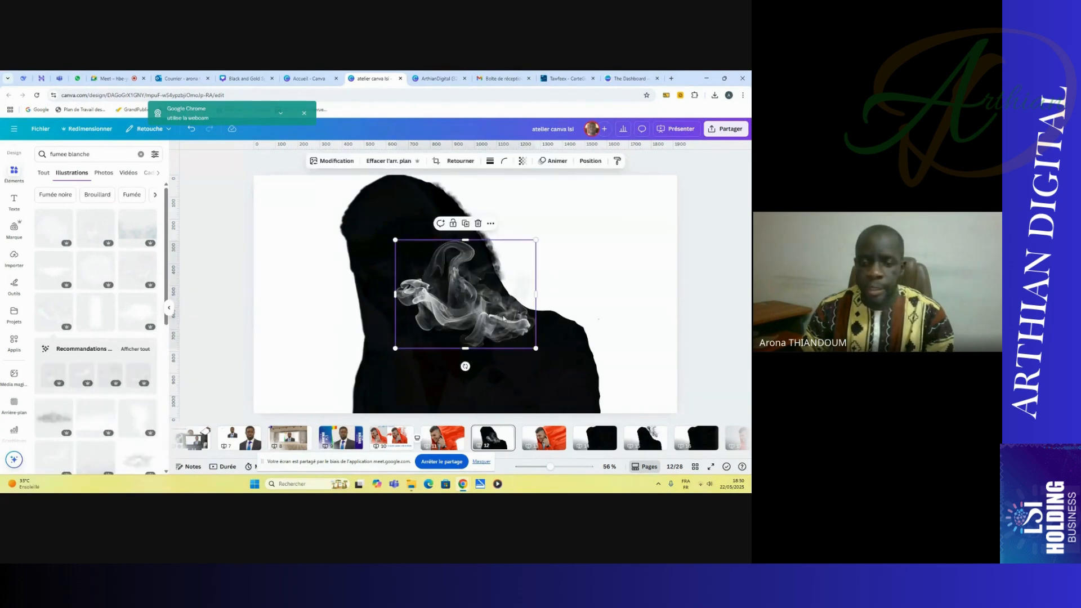
mouse_move(468, 312)
mouse_down()
mouse_move(538, 282)
mouse_move(573, 251)
mouse_move(455, 302)
mouse_up()
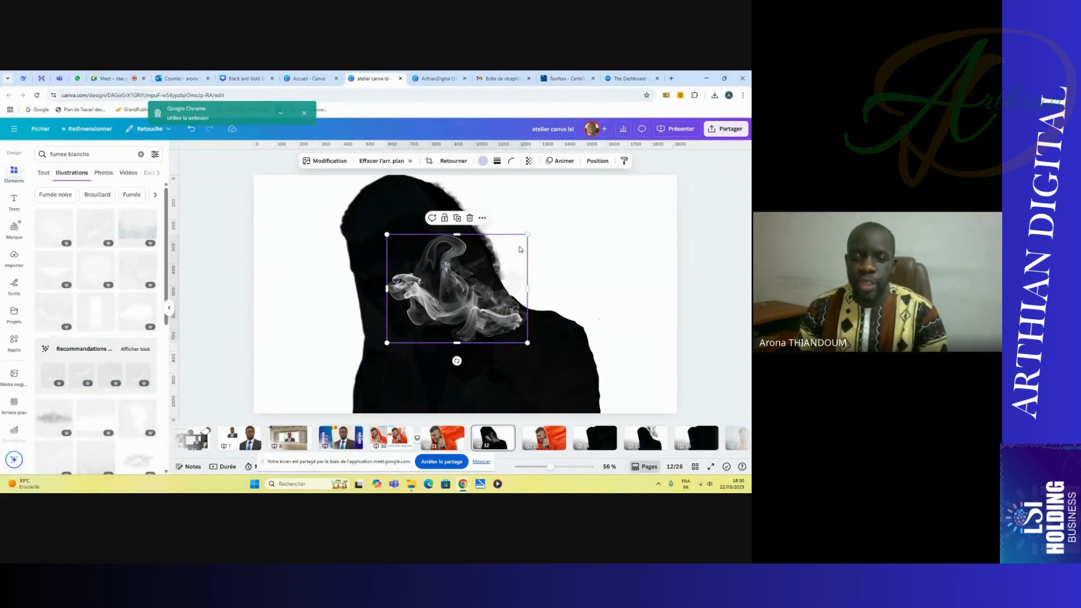
click(326, 163)
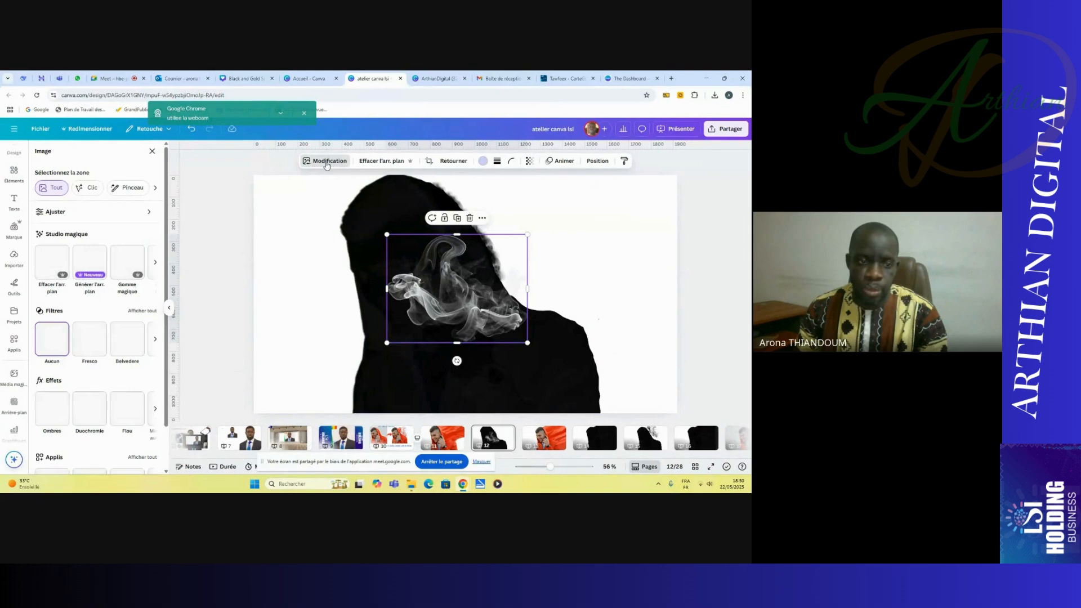
click(93, 415)
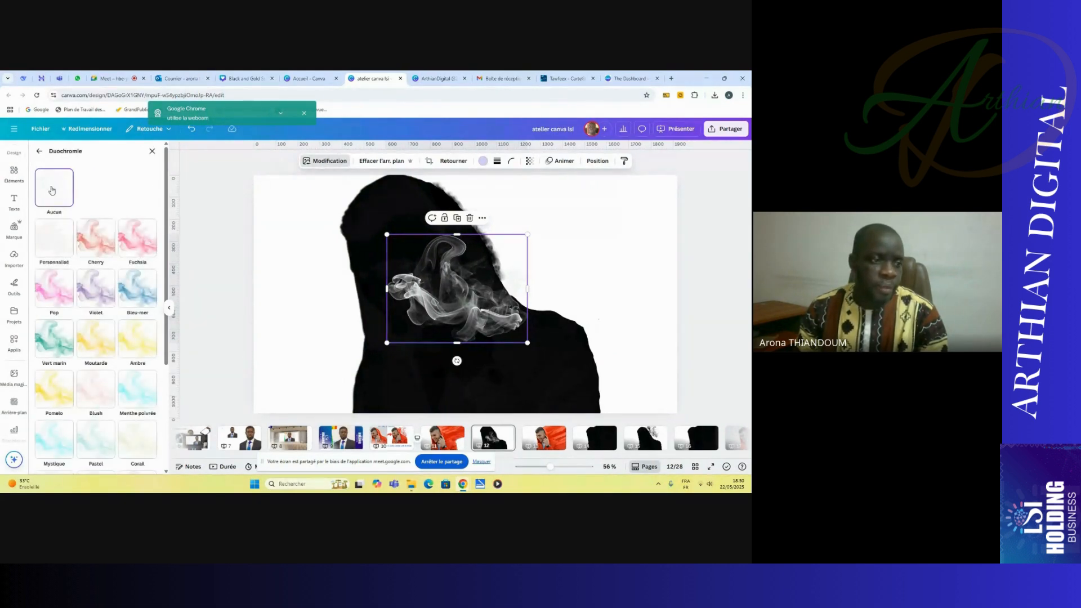
click(50, 233)
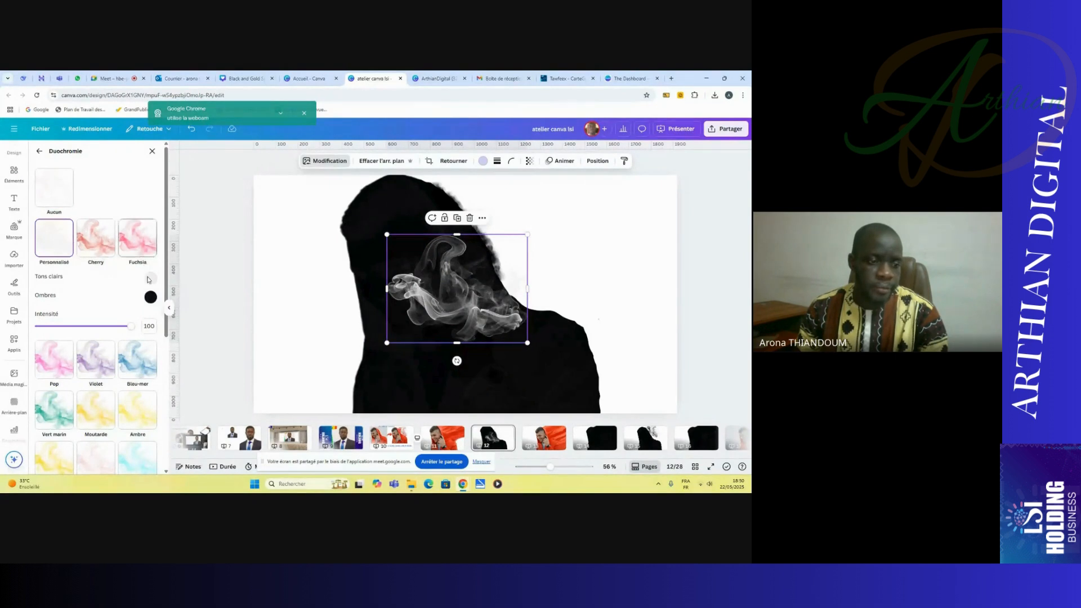
- Set both the highlights and the shadows of the smoke's custom duotone to black
click(151, 283)
click(152, 337)
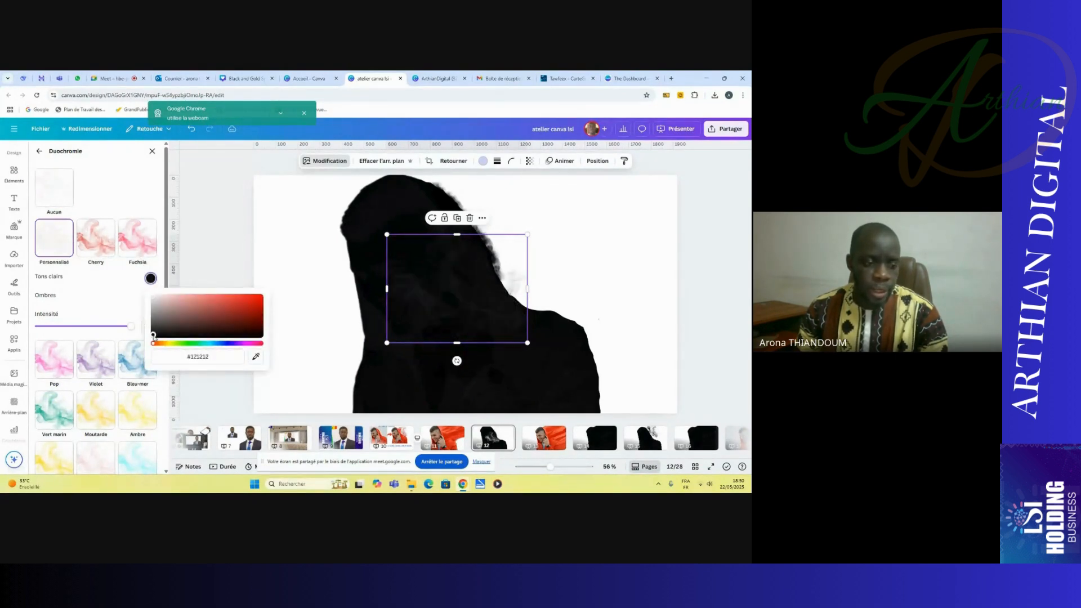
click(141, 319)
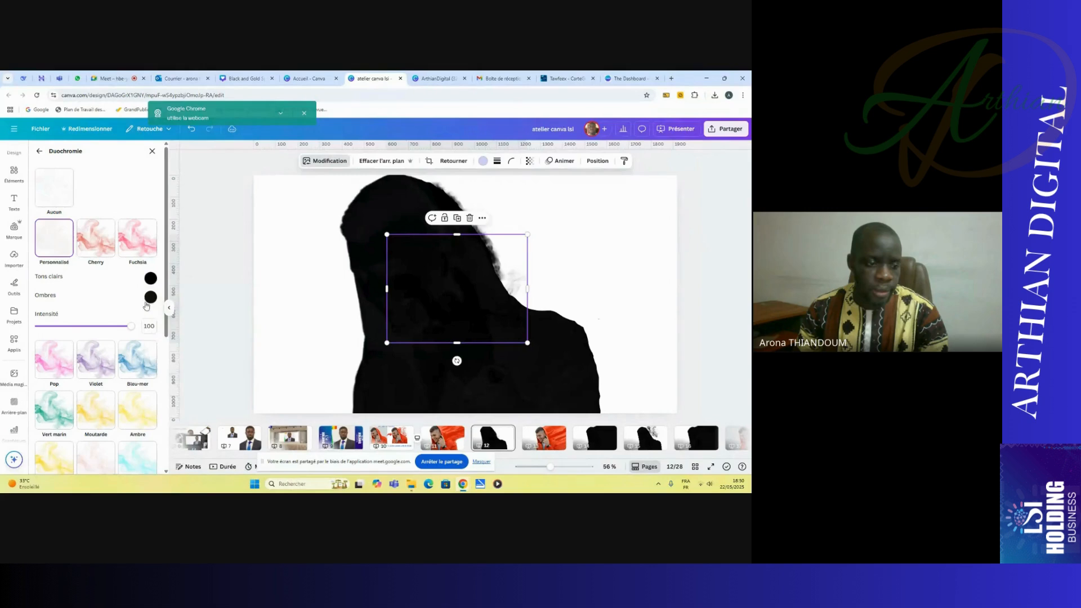
click(151, 297)
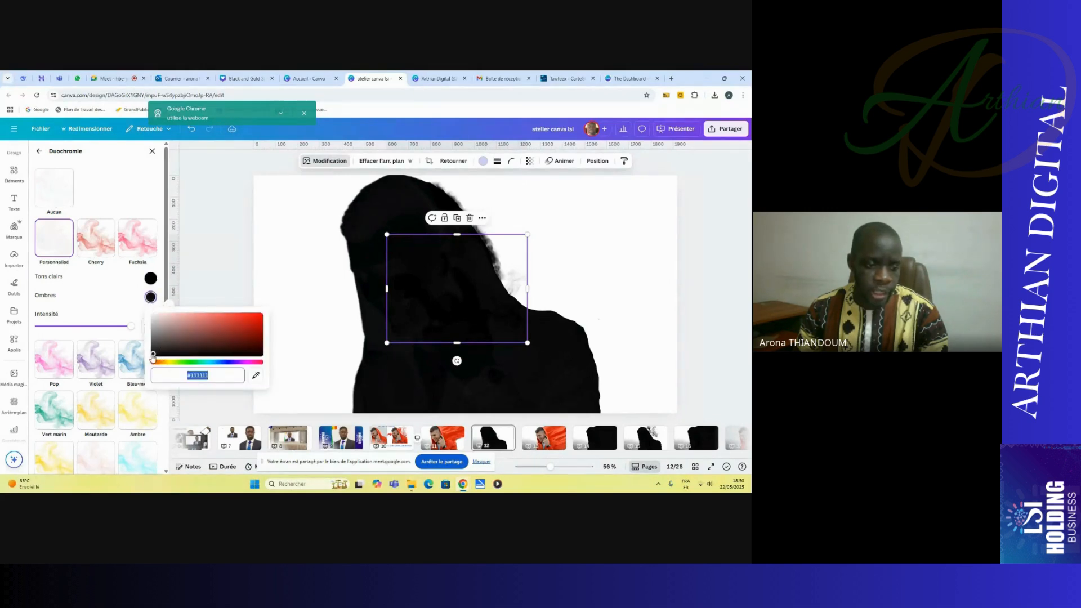
click(153, 355)
click(119, 298)
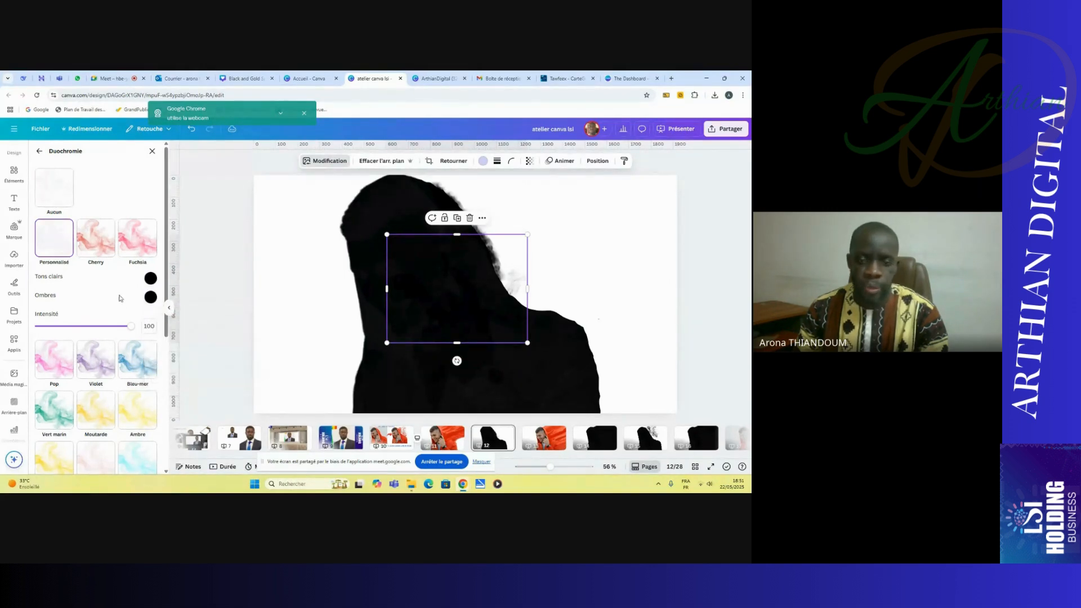
- Place the black smoke beside the back of the silhouette's head, enlarging it slightly and rotating it clockwise
drag(465, 298, 562, 246)
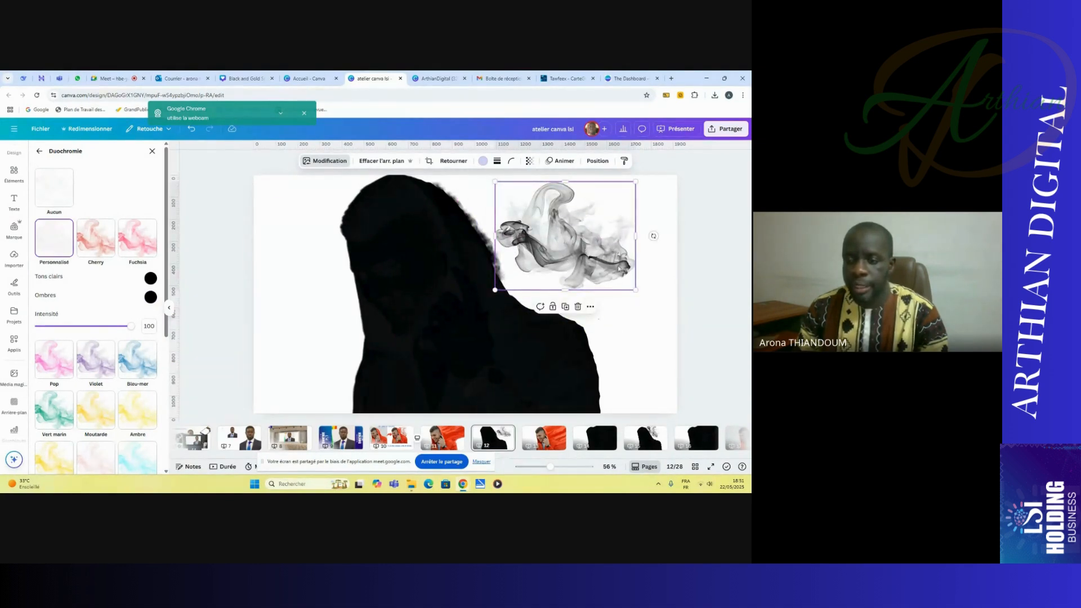
drag(636, 290, 653, 304)
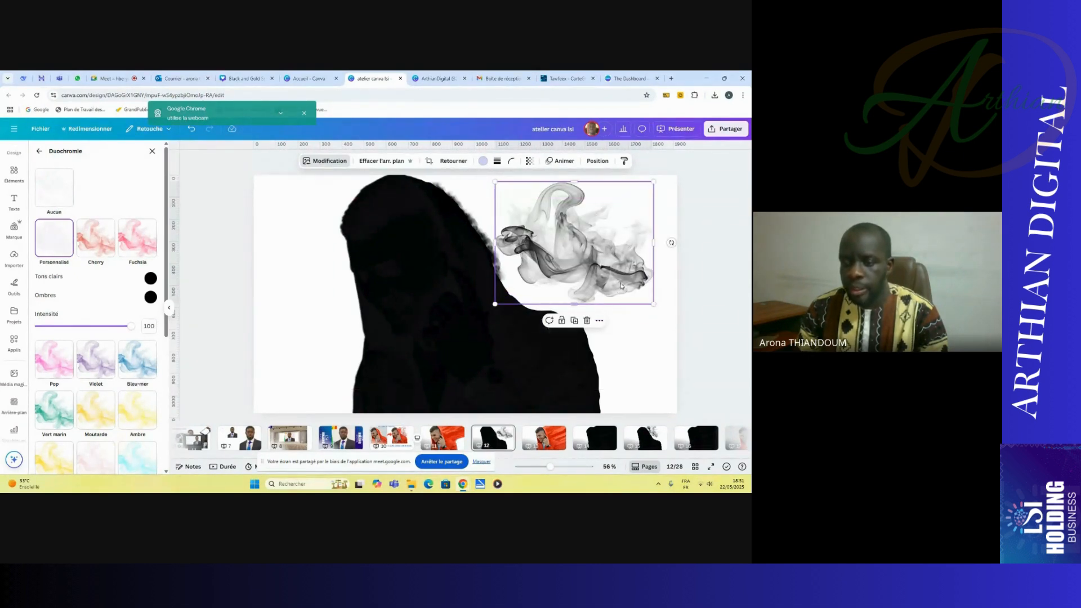
drag(671, 242, 642, 298)
drag(583, 246, 536, 223)
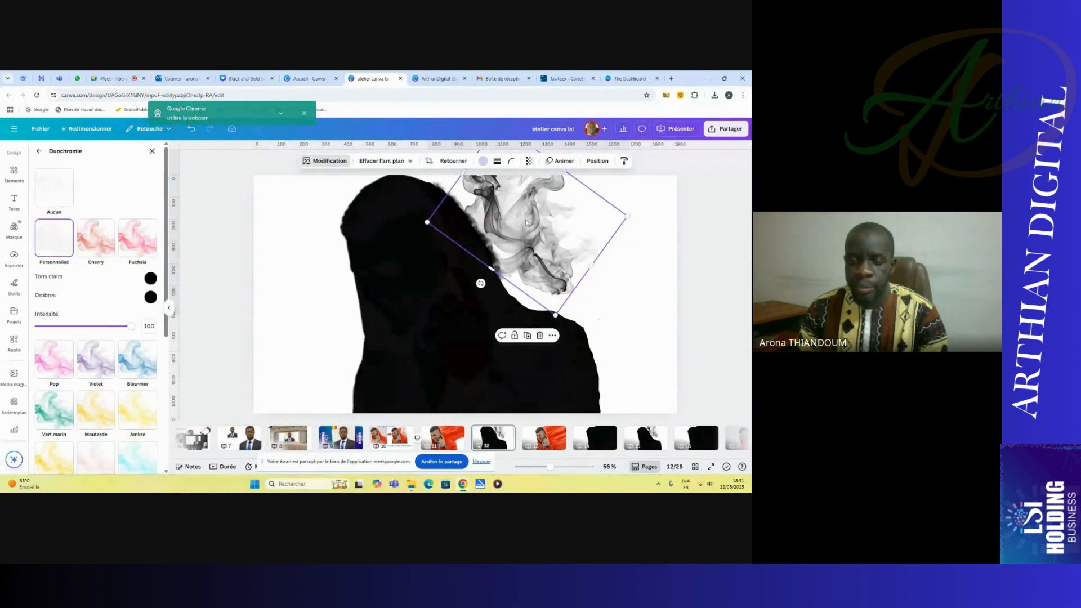
- Reduce the smoke's size slightly and fit it against the back edge of the silhouette's hood
drag(530, 243, 560, 274)
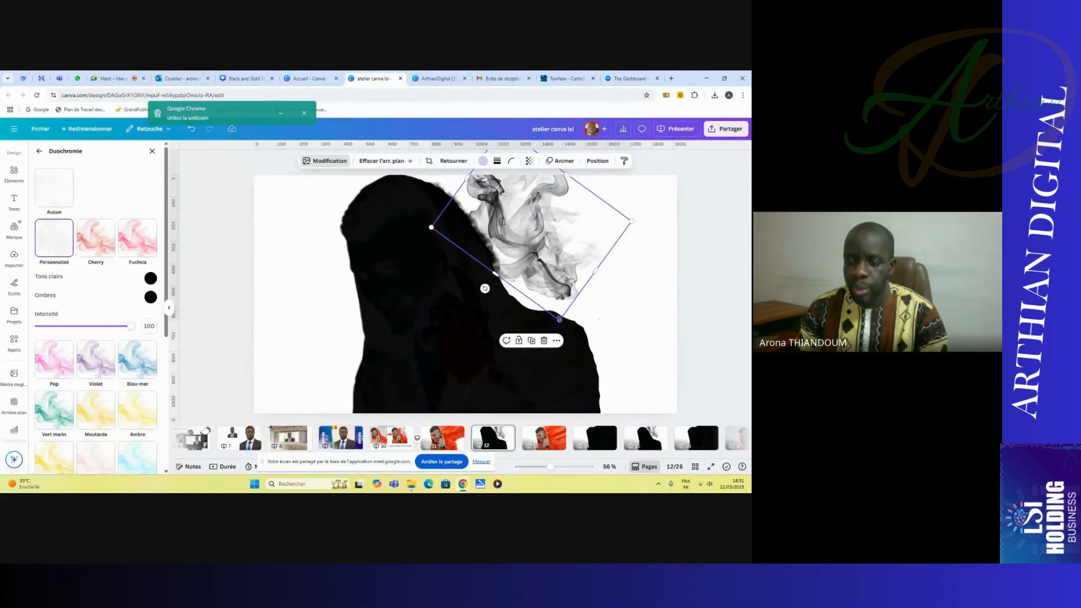
drag(560, 320, 550, 286)
drag(537, 230, 535, 243)
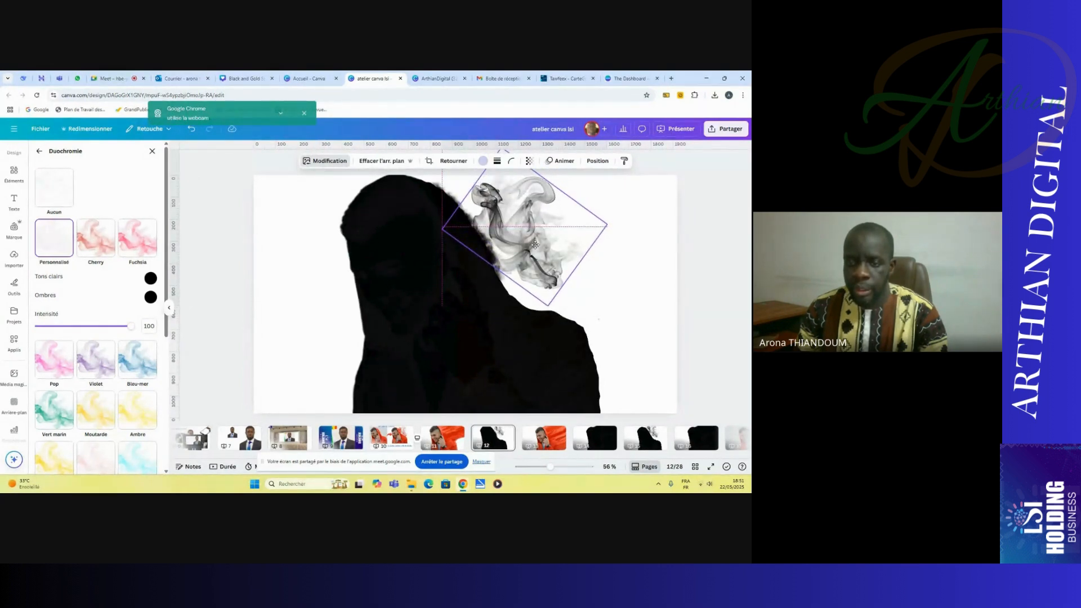
drag(534, 244, 532, 241)
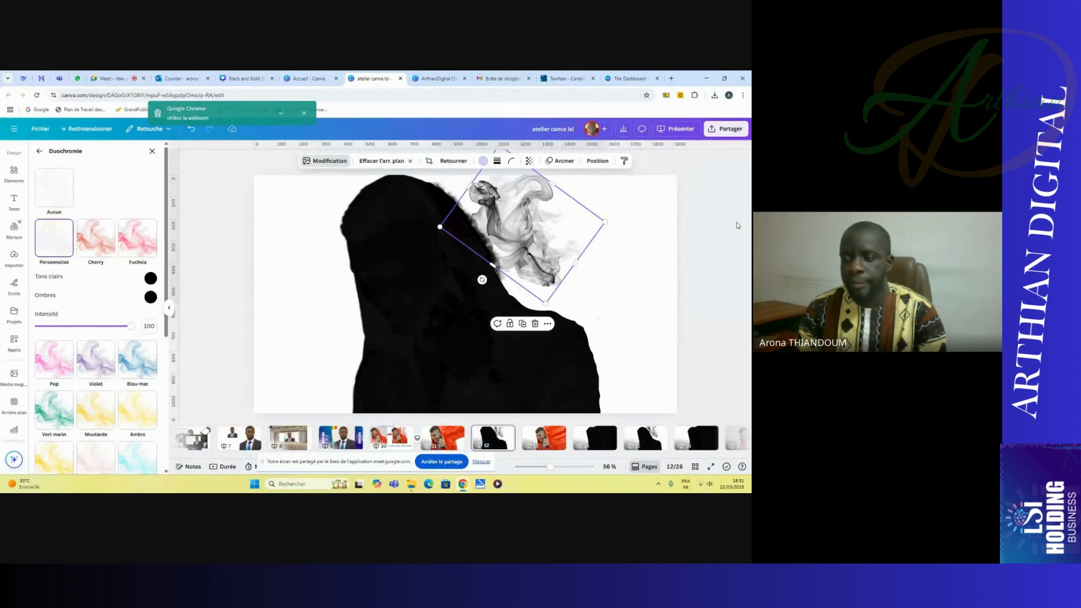
click(699, 214)
click(715, 172)
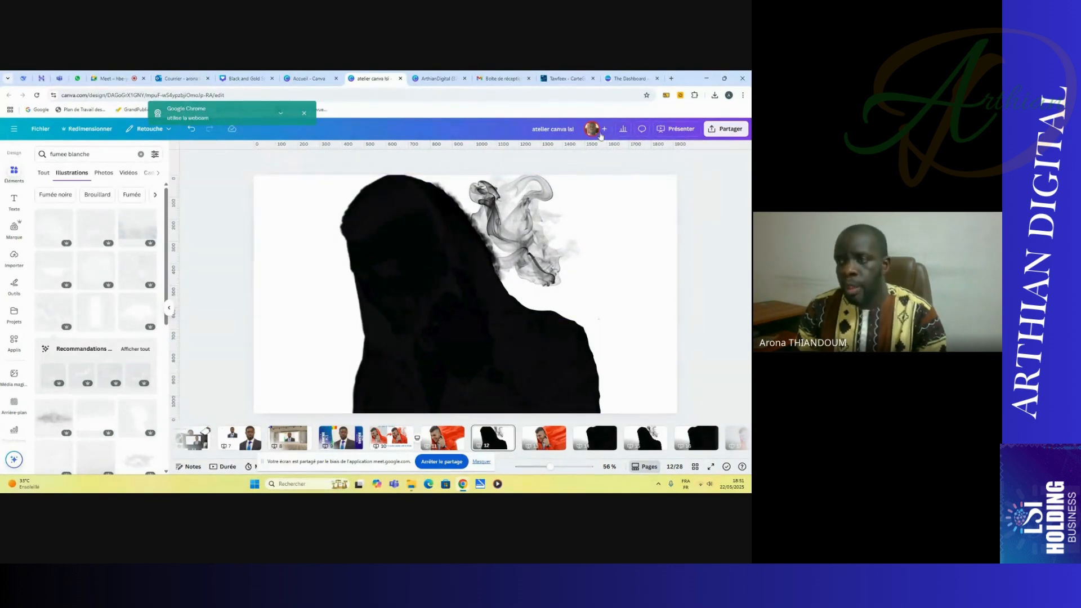
- Download only the current page, page 12 with the silhouette and smoke, as a JPG
click(722, 133)
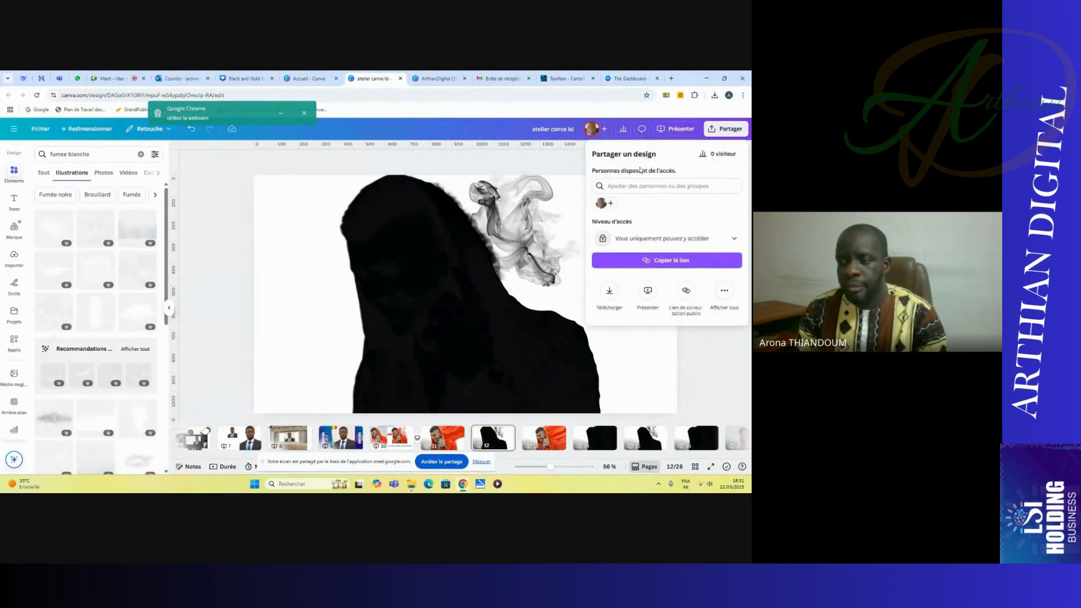
click(609, 292)
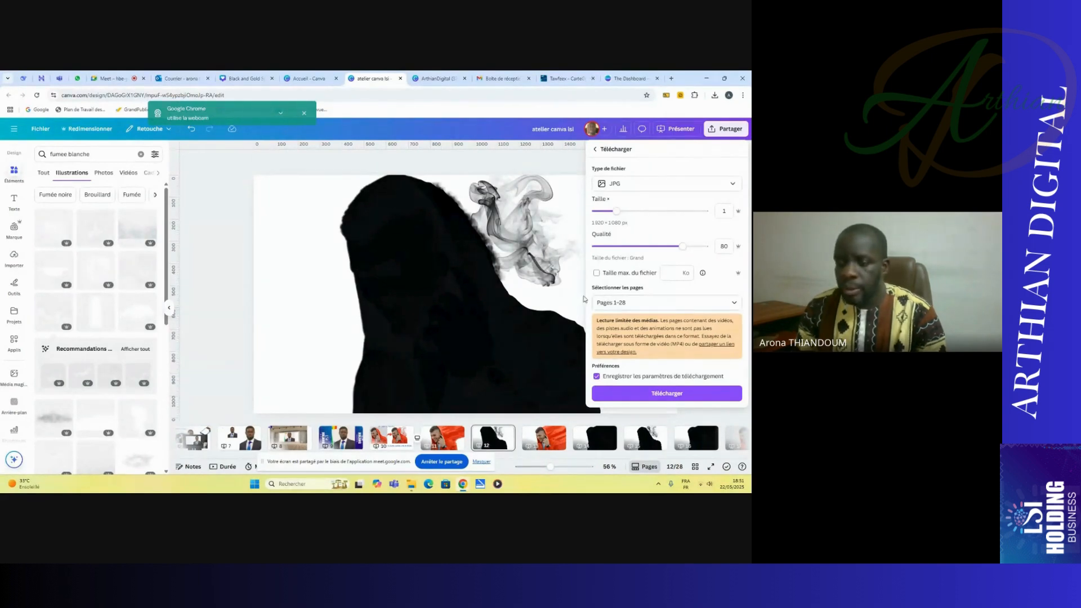
click(613, 303)
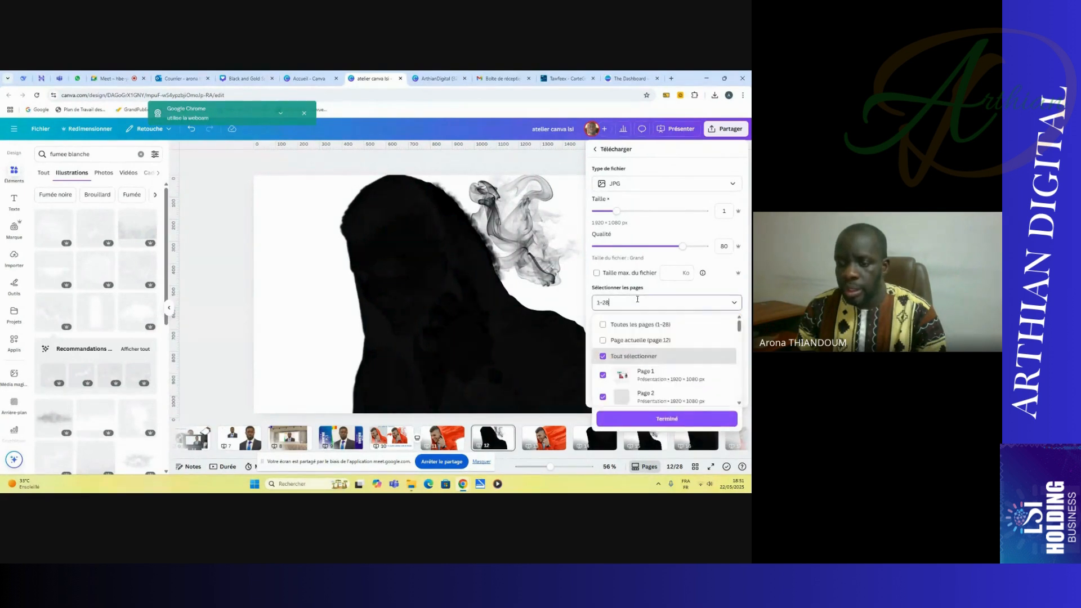
click(605, 341)
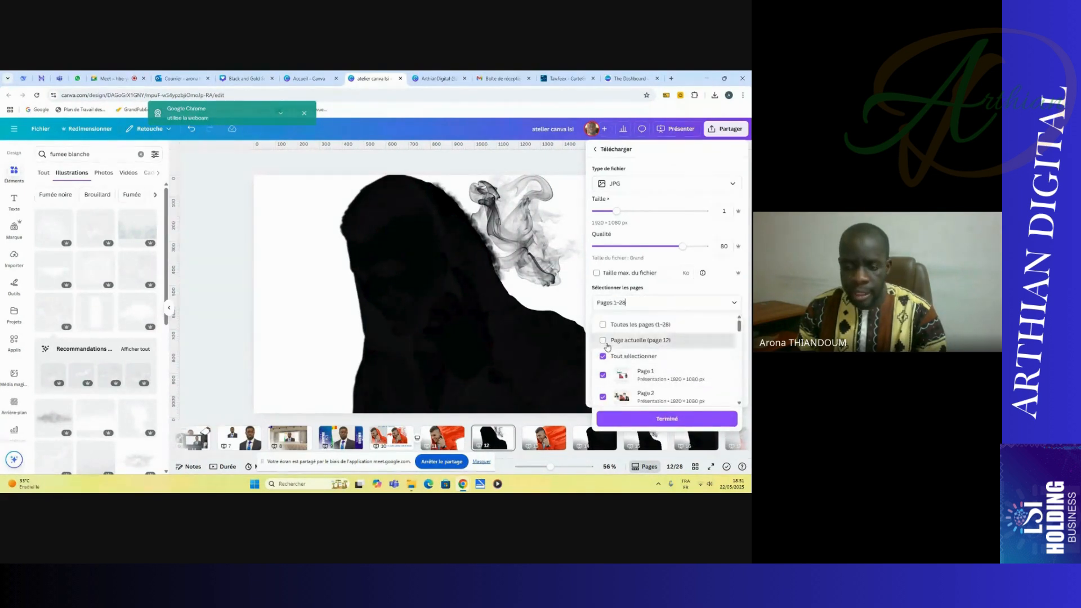
click(674, 420)
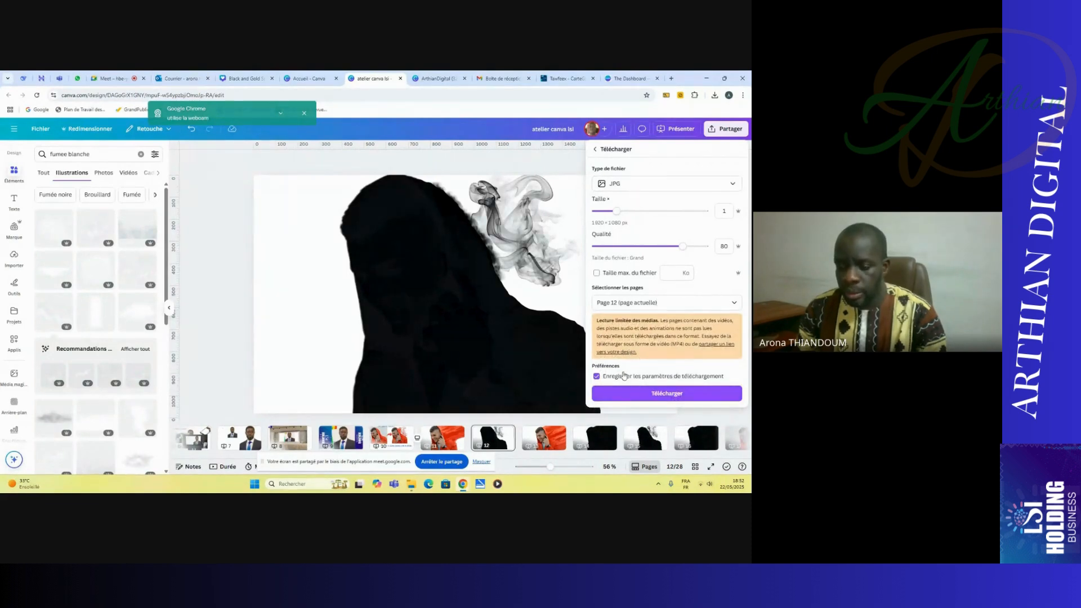
click(624, 394)
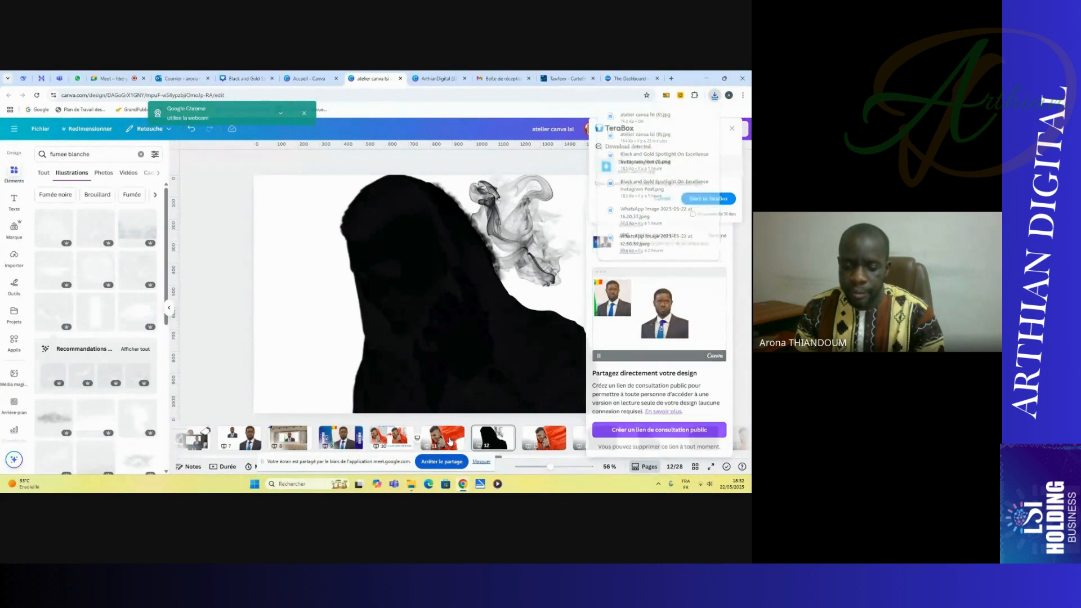
- Go to page 11 with the stretched red hoodie and download only that page as a JPG
click(450, 441)
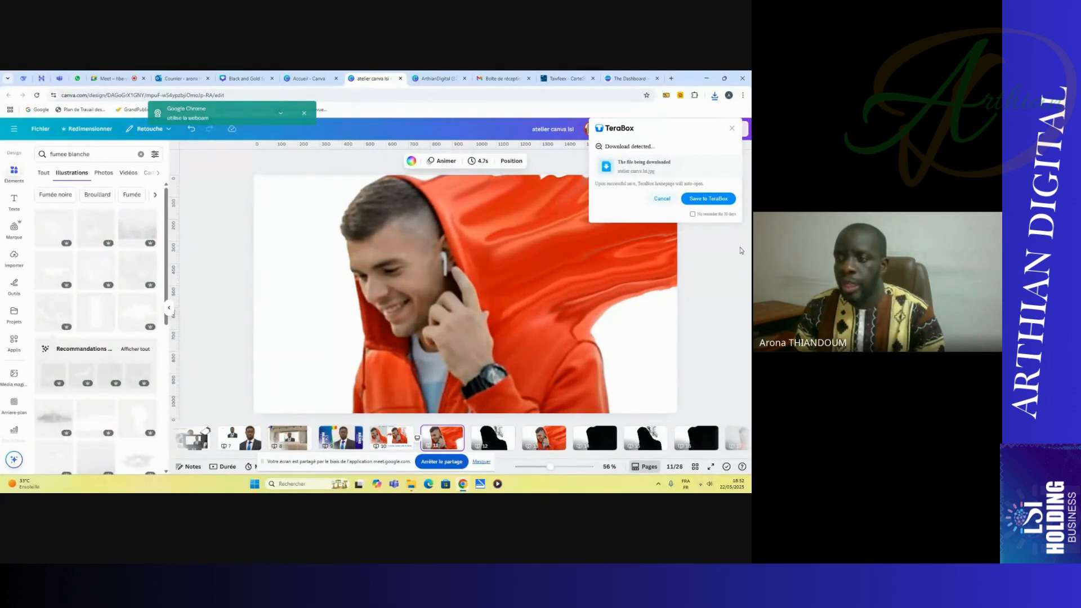
click(719, 271)
click(731, 131)
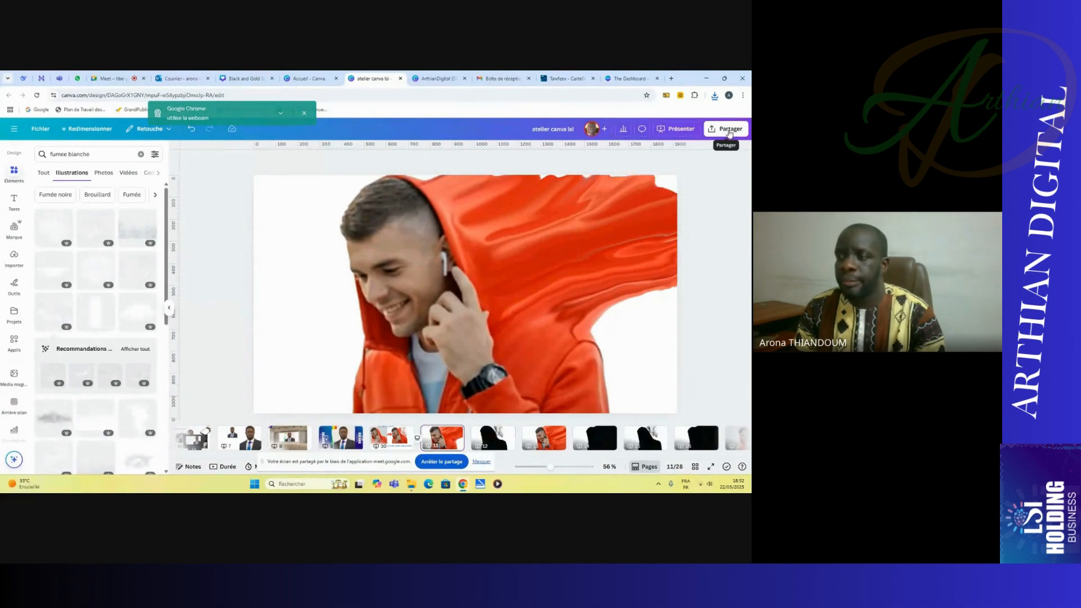
click(729, 131)
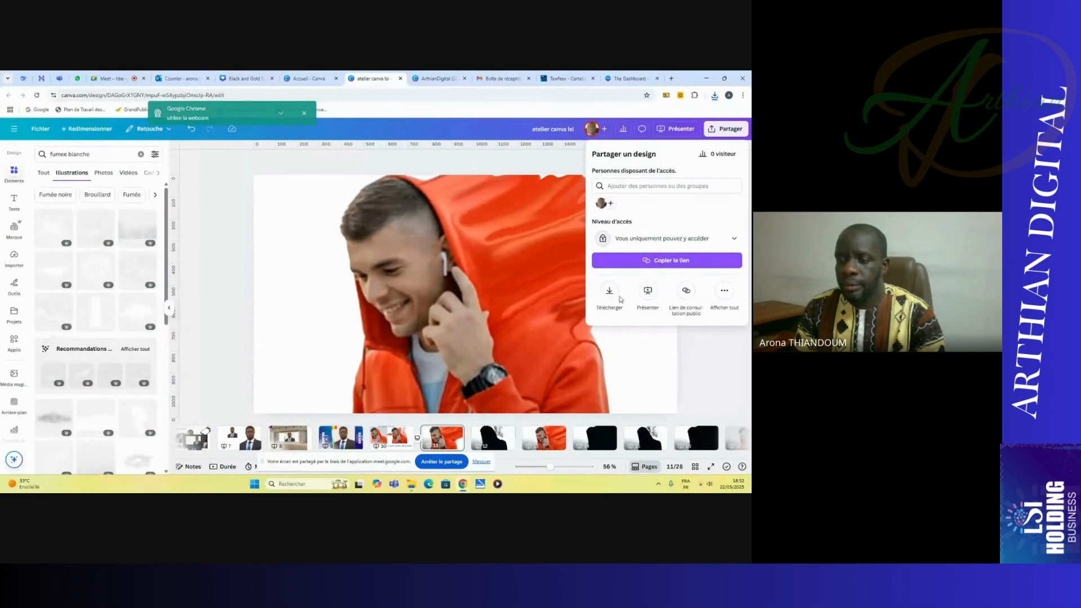
click(610, 291)
click(620, 303)
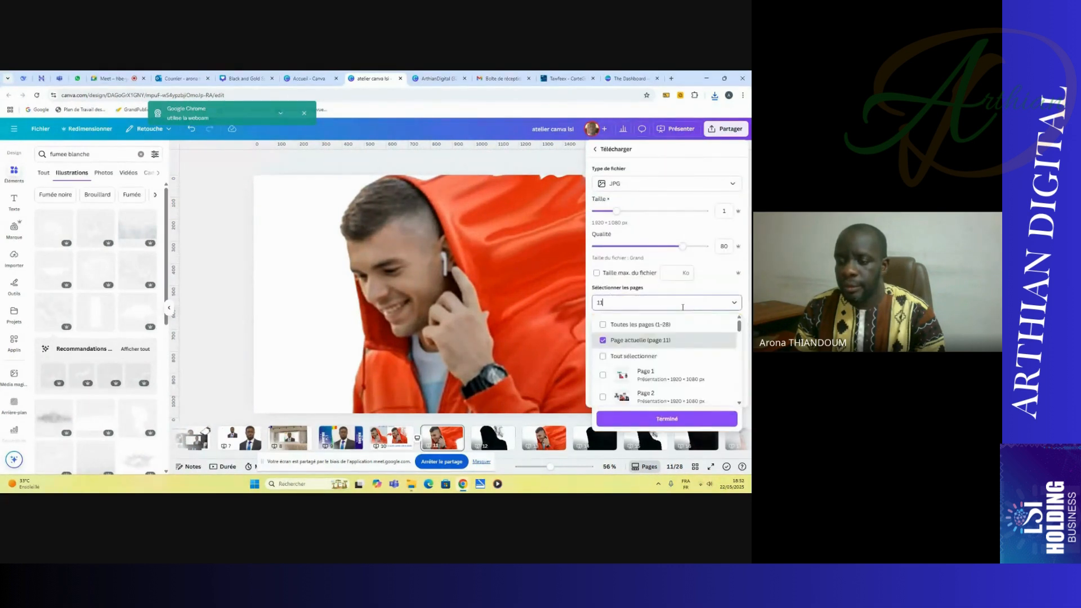
click(639, 425)
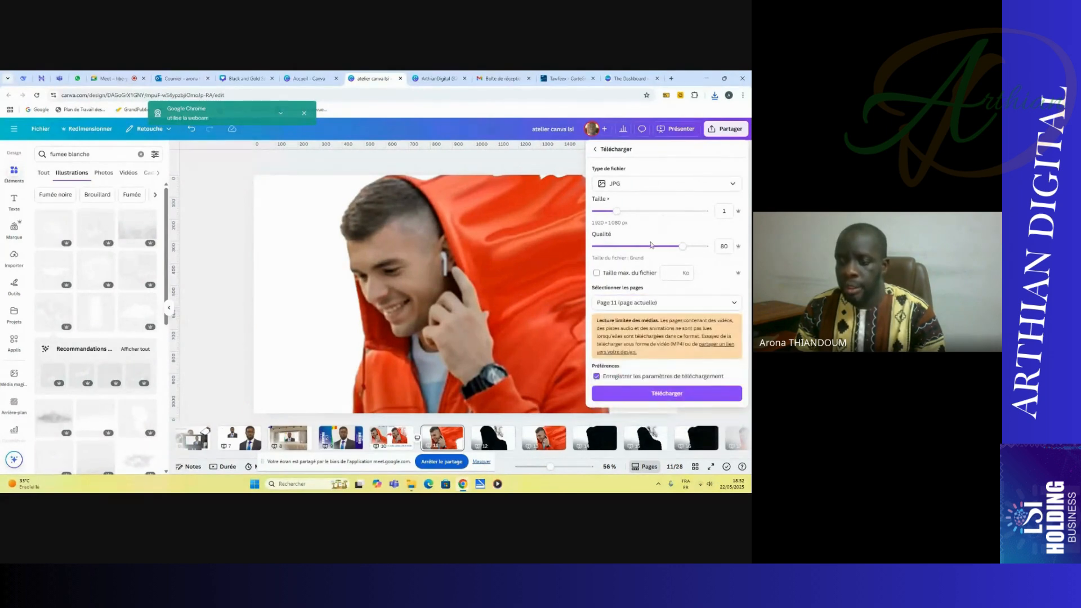
click(667, 398)
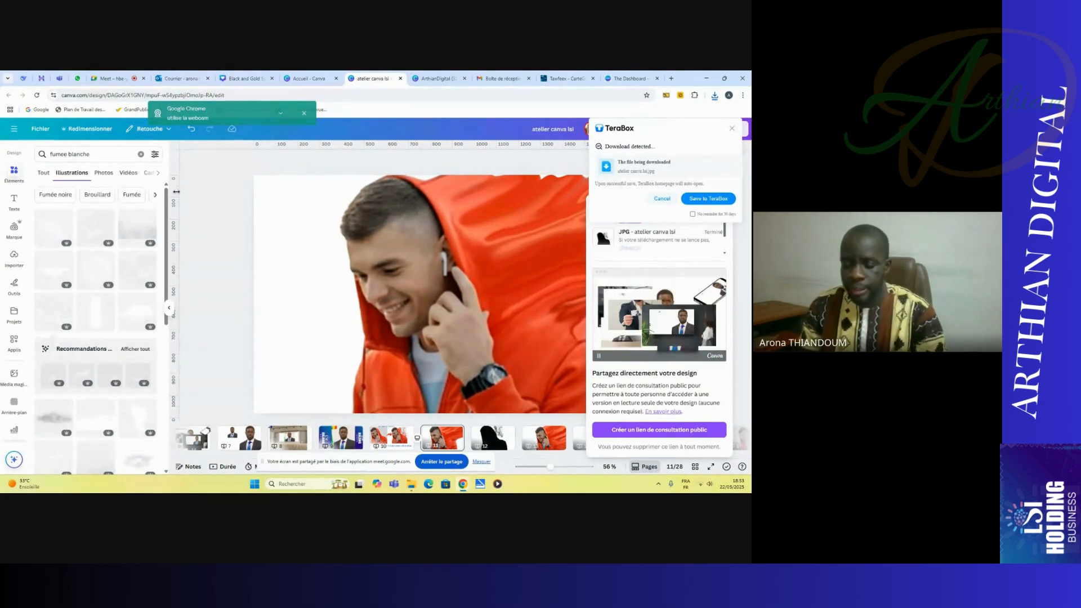
click(255, 161)
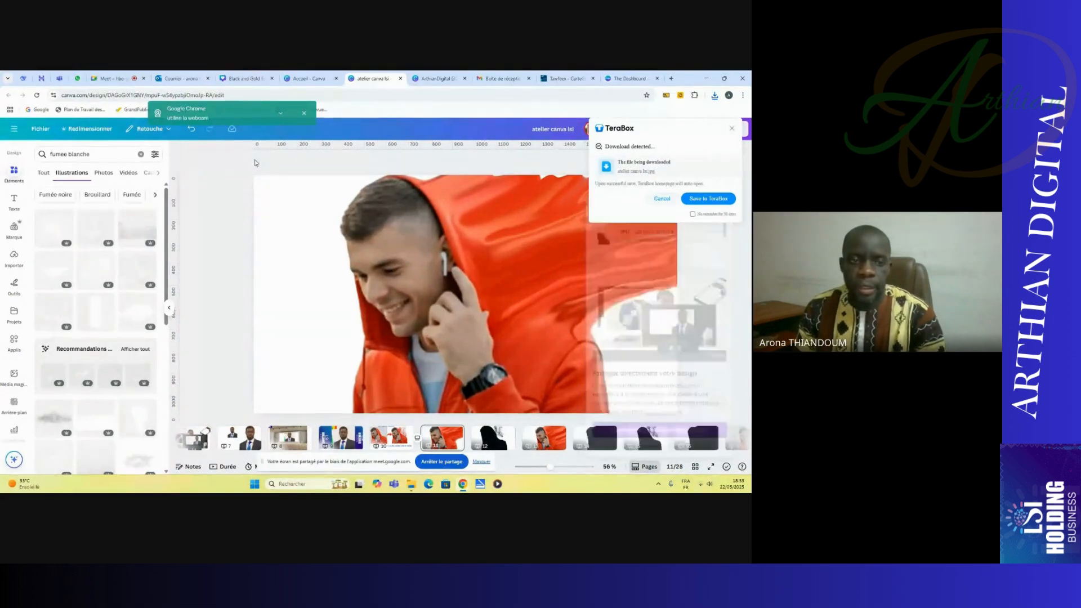
- Delete the finished red-smoke picture covering the silhouette image on page 21, and open page 13
click(653, 441)
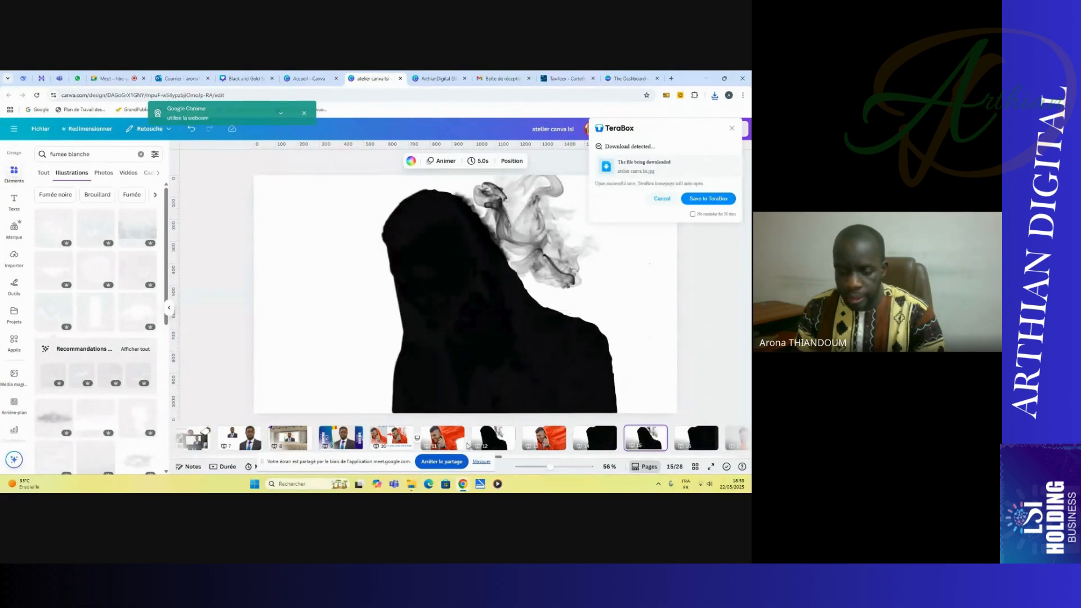
drag(500, 459, 538, 459)
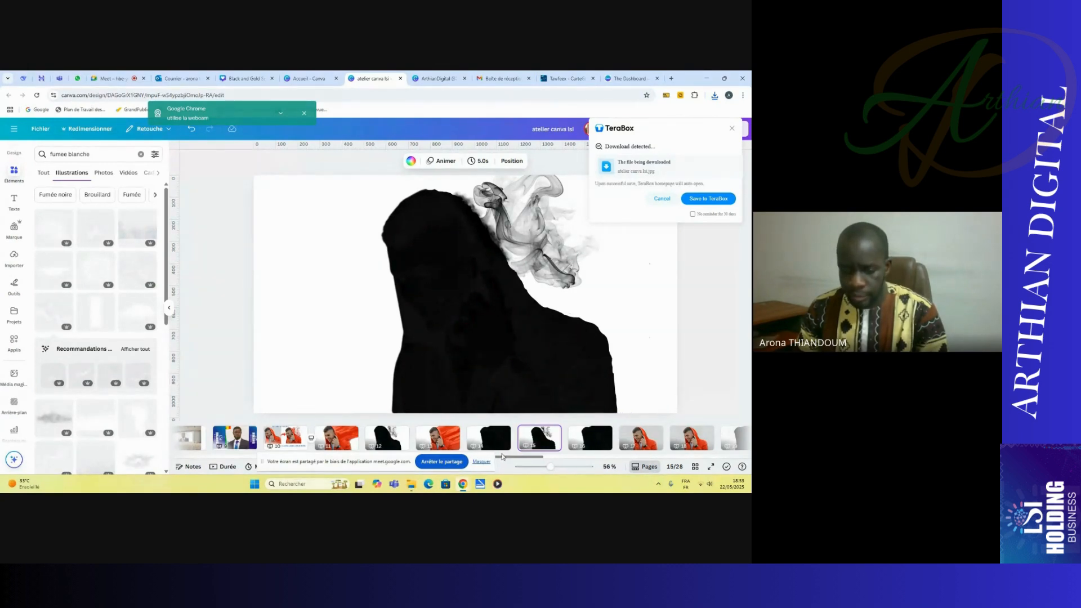
drag(519, 458, 614, 463)
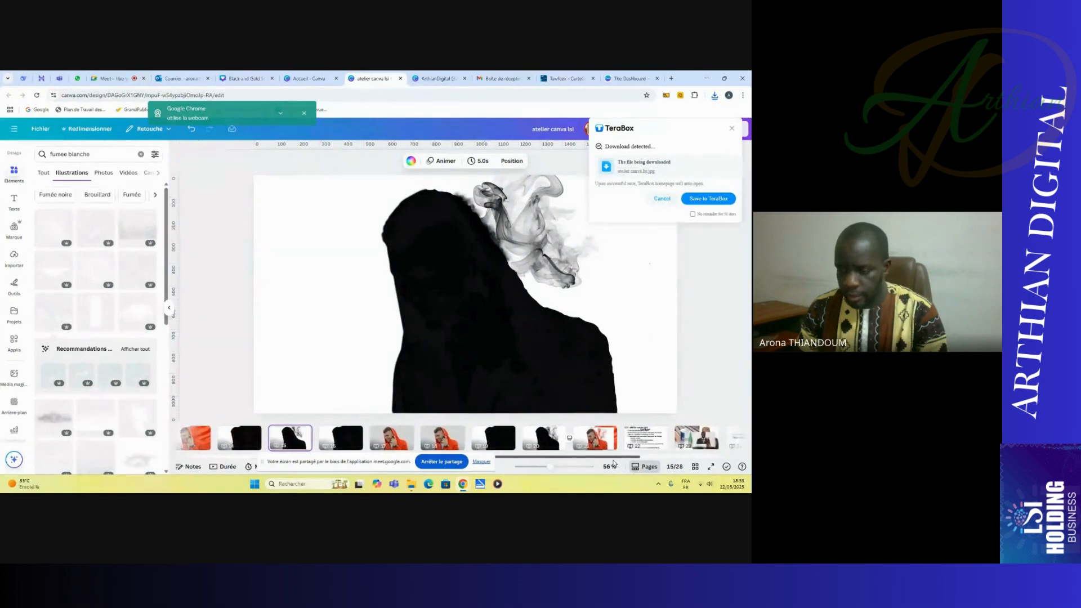
click(614, 440)
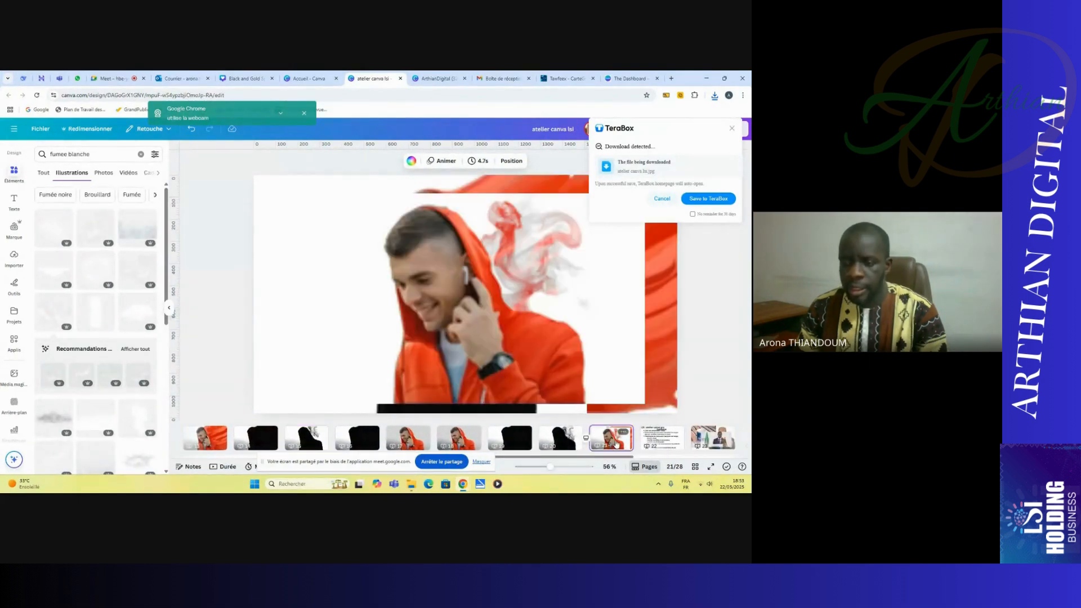
drag(580, 303, 565, 320)
key(Delete)
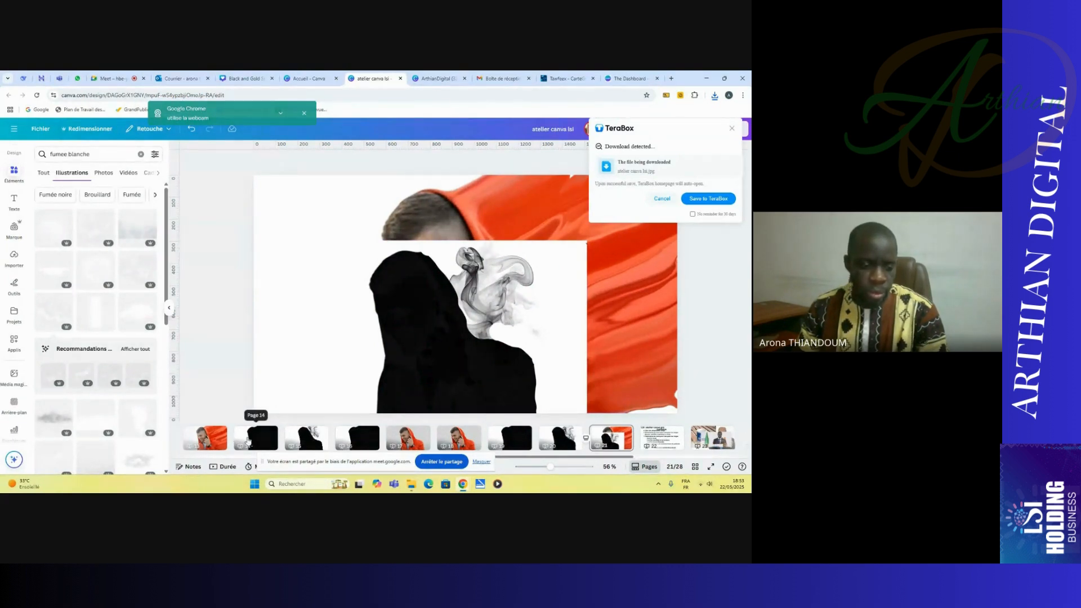
click(215, 439)
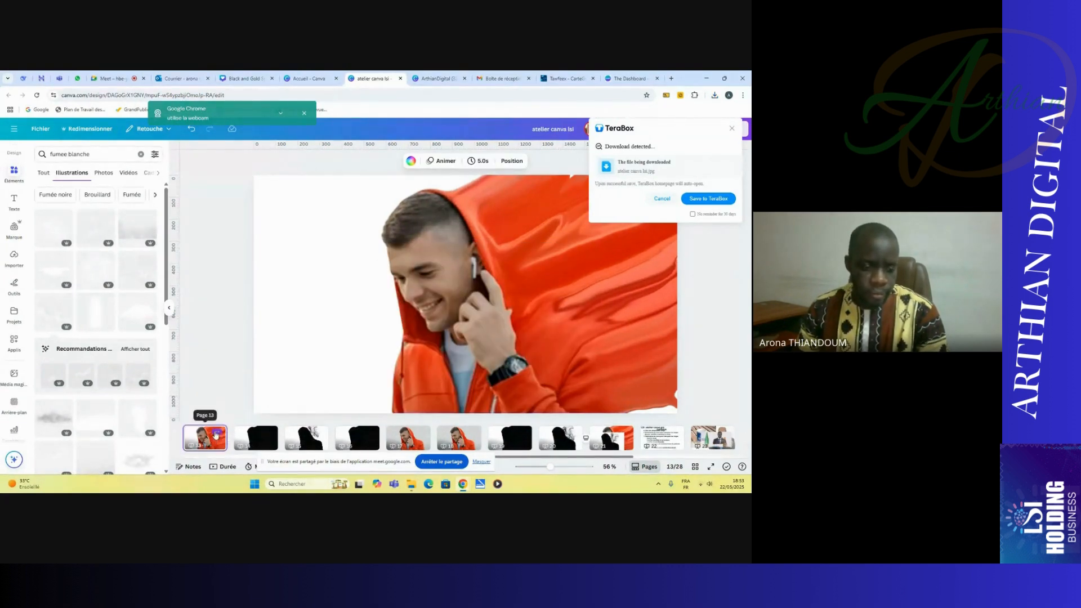
- Add a blank page after page 13
click(217, 433)
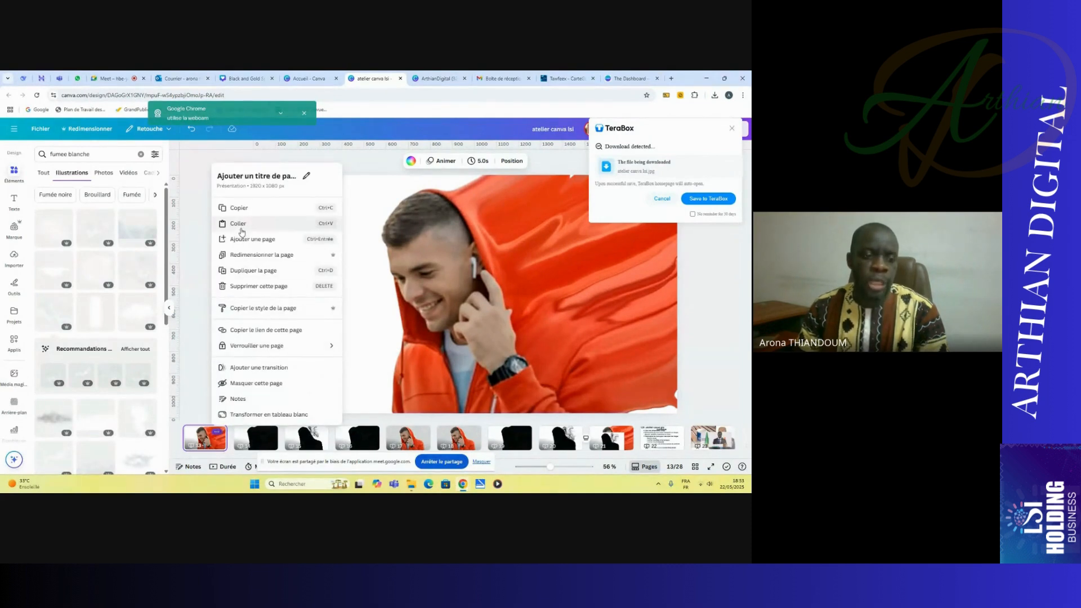
click(256, 271)
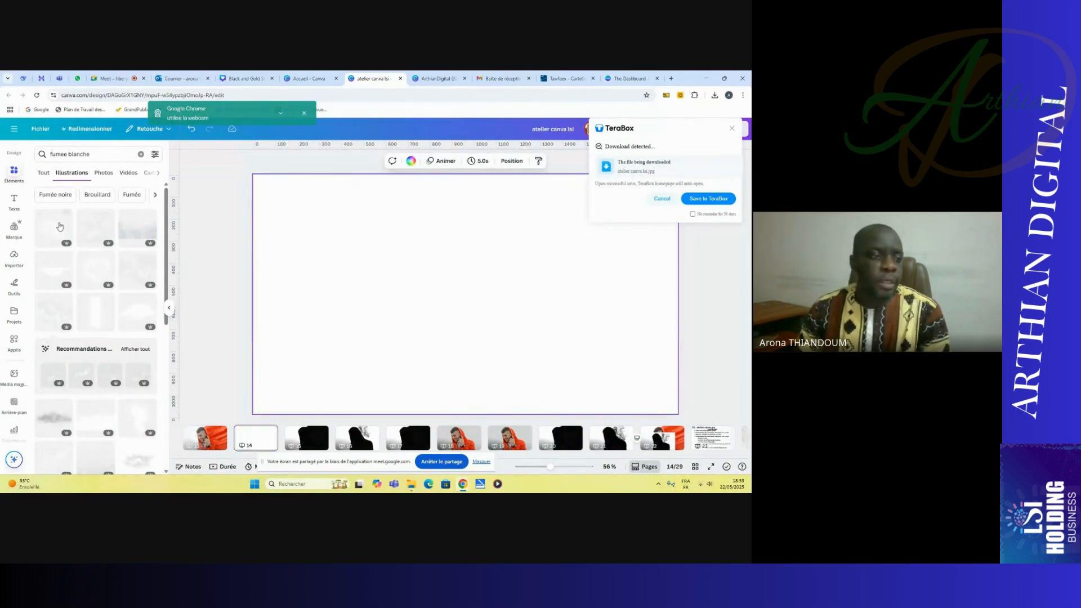
- Try to import atelier canva lsi (4).jpg from the downloads folder and look for it among the uploaded images
click(14, 256)
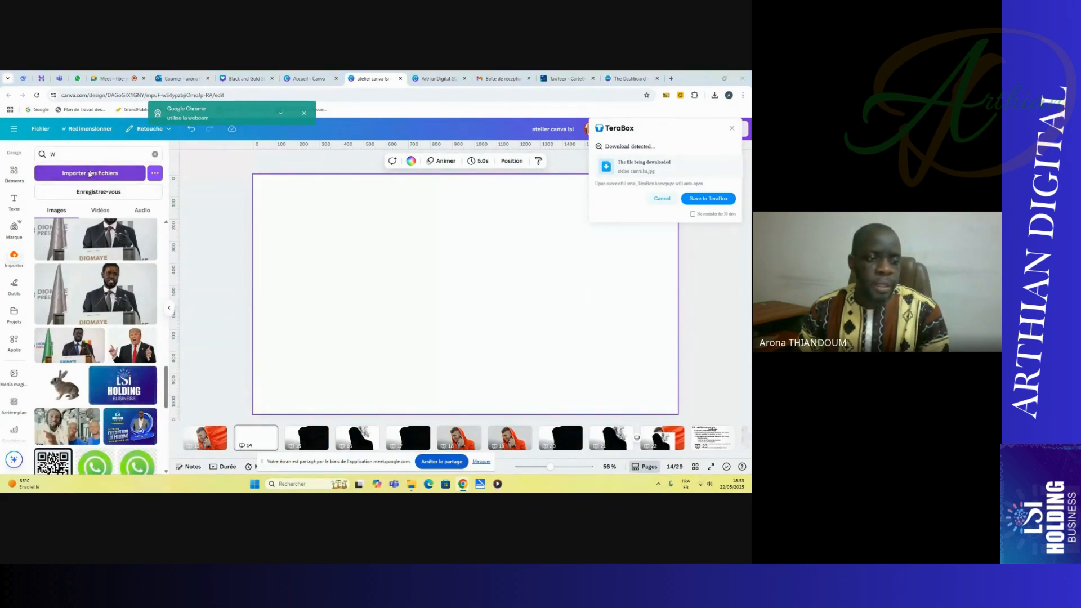
click(89, 173)
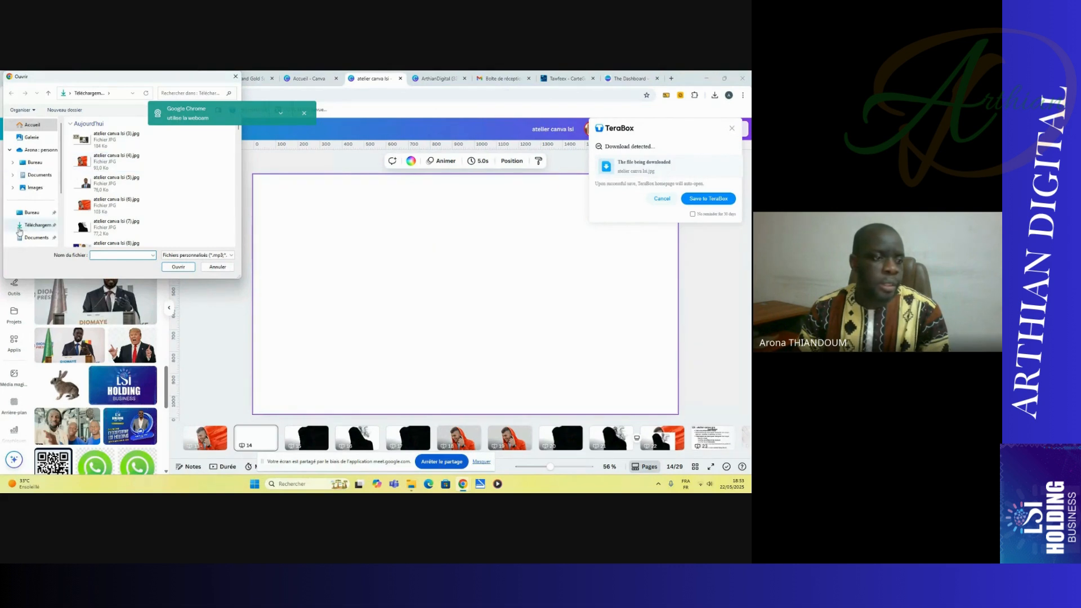
click(19, 229)
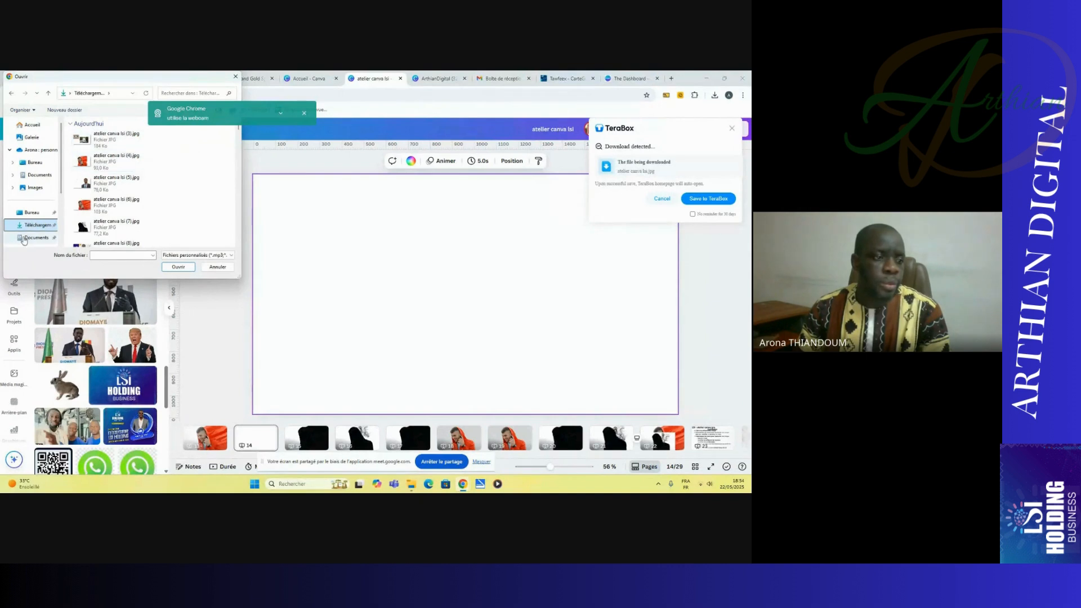
click(28, 240)
click(31, 212)
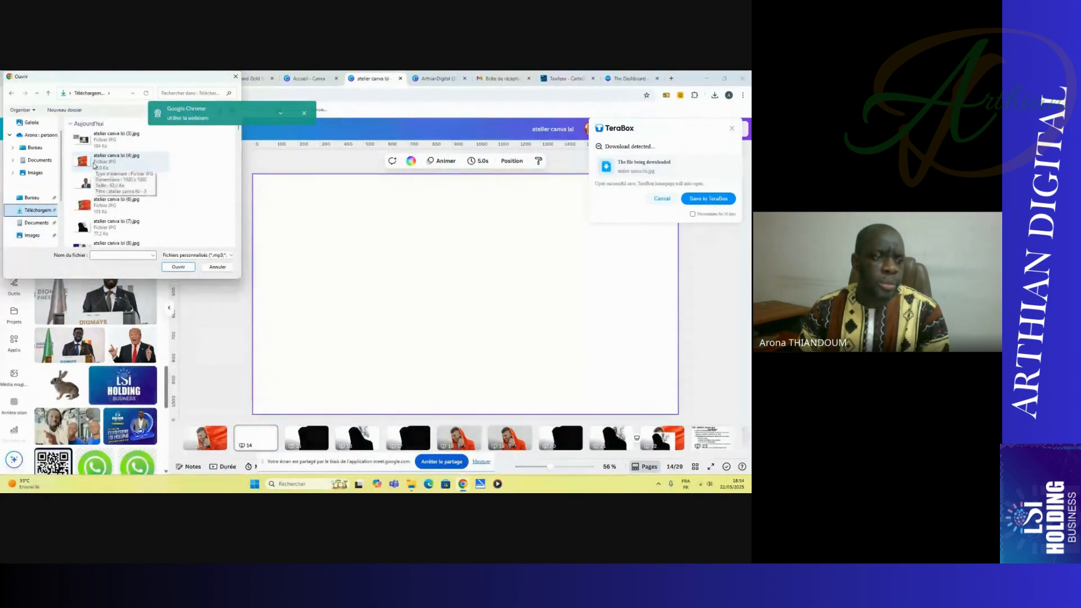
click(94, 164)
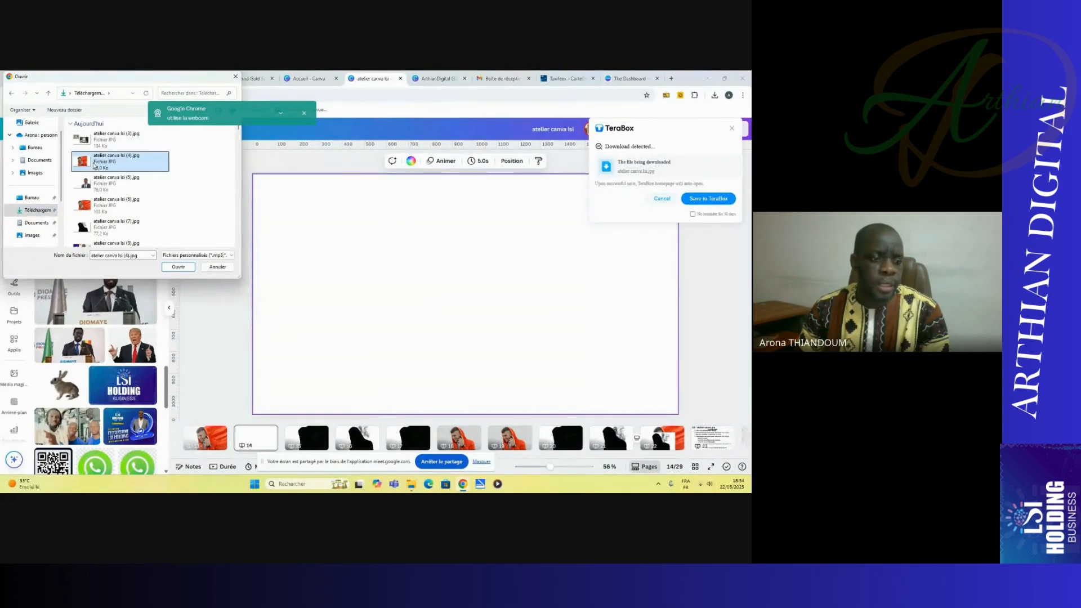
drag(94, 164, 453, 260)
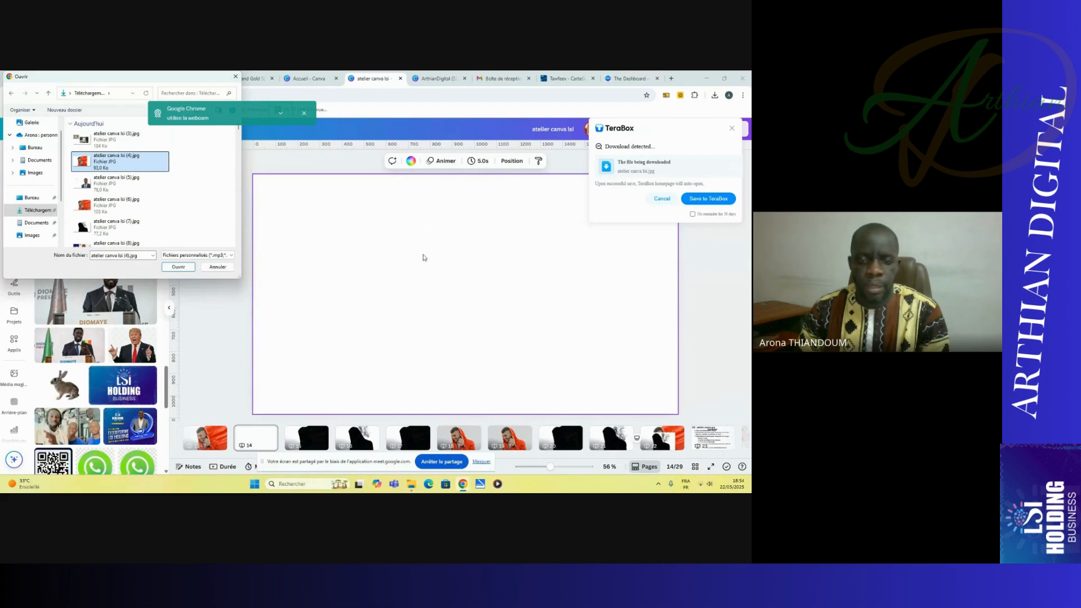
click(177, 268)
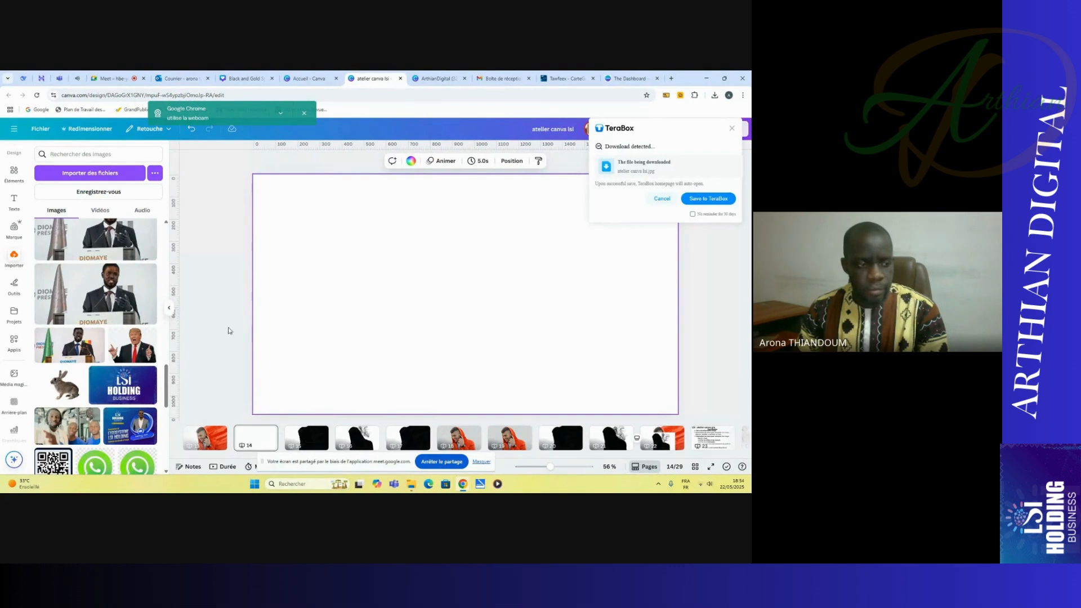
scroll(116, 297, down, 10)
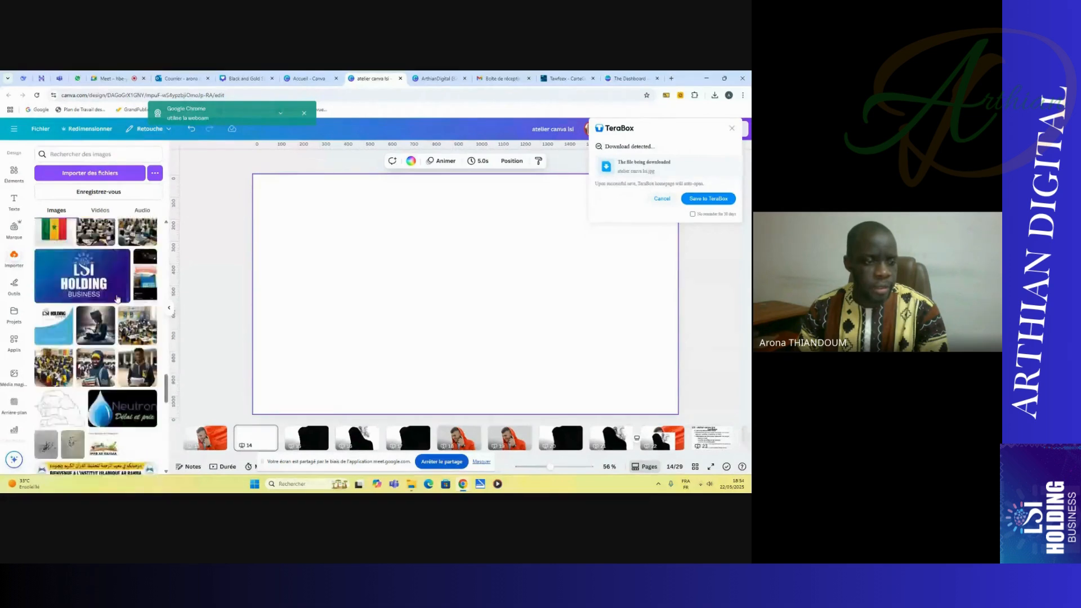
scroll(117, 299, up, 1)
scroll(117, 299, up, 5)
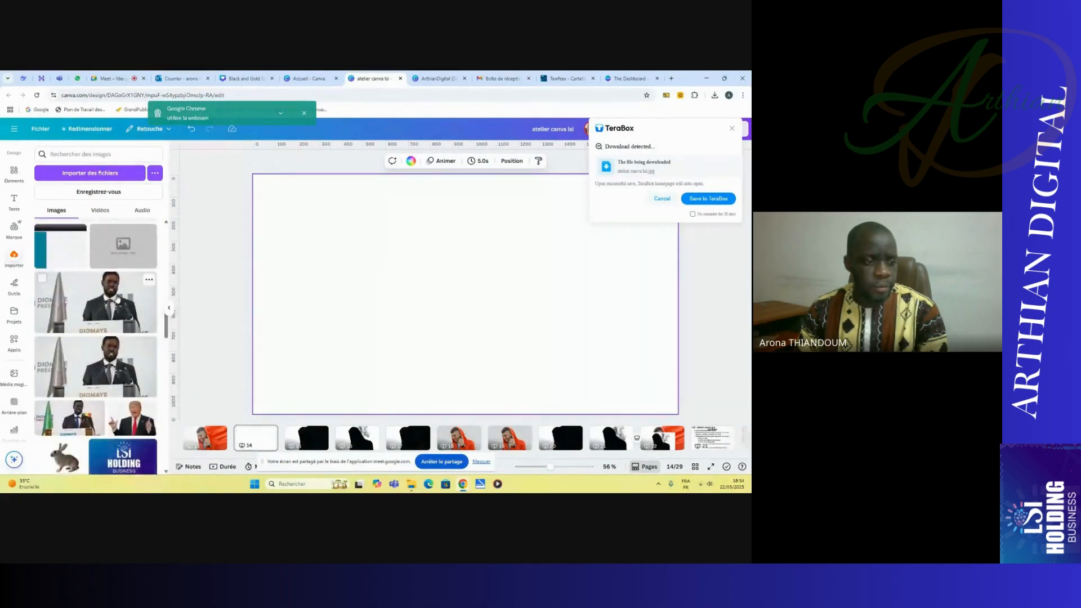
scroll(117, 299, up, 5)
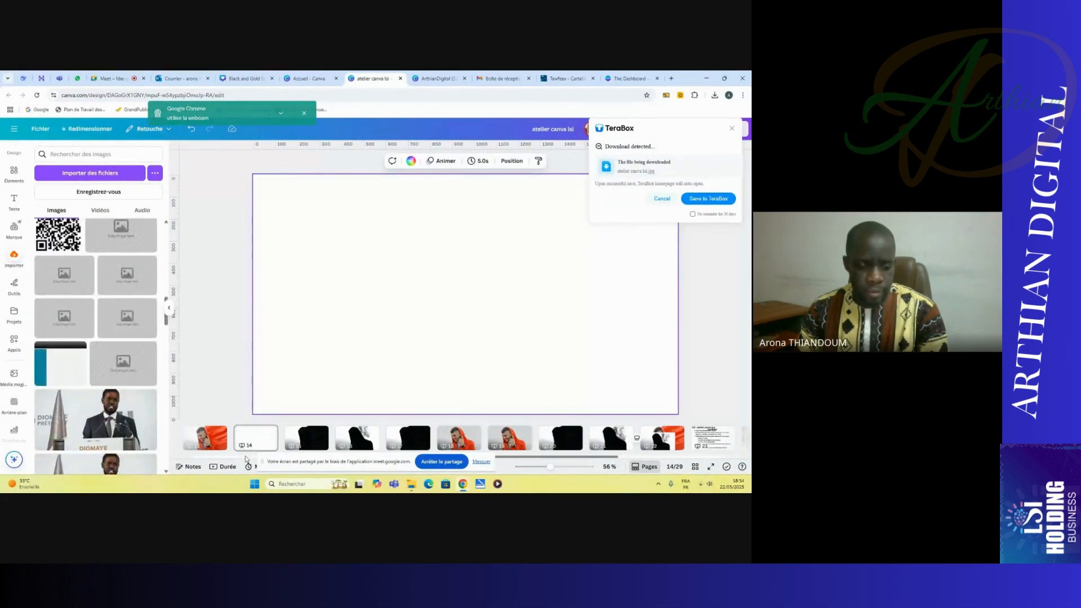
- Switch to File Explorer and place atelier canva lsi (10).jpg from the downloads folder on blank page 14
click(411, 485)
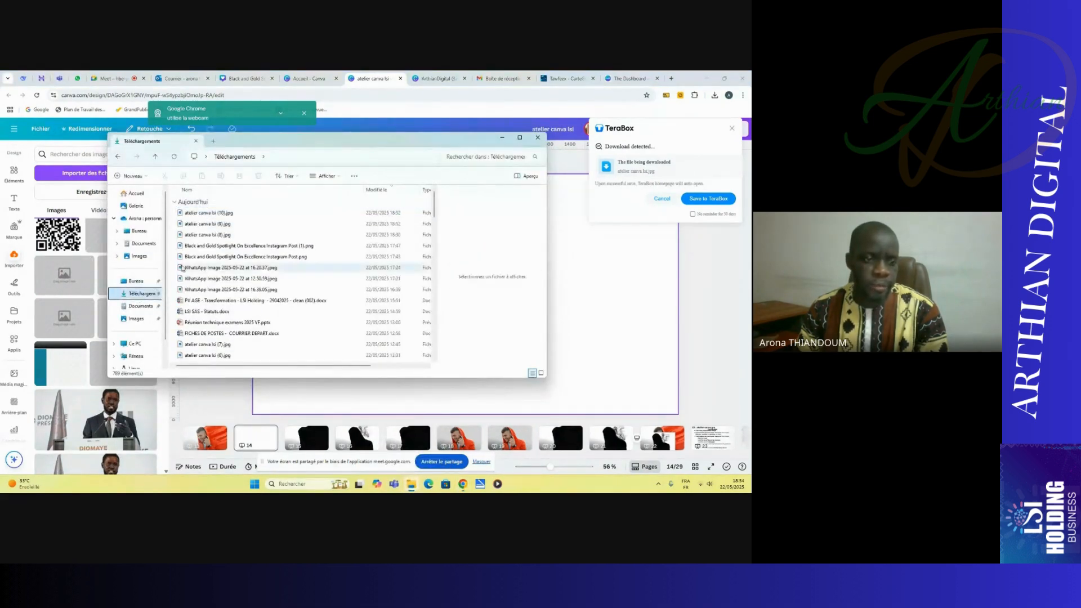
click(213, 213)
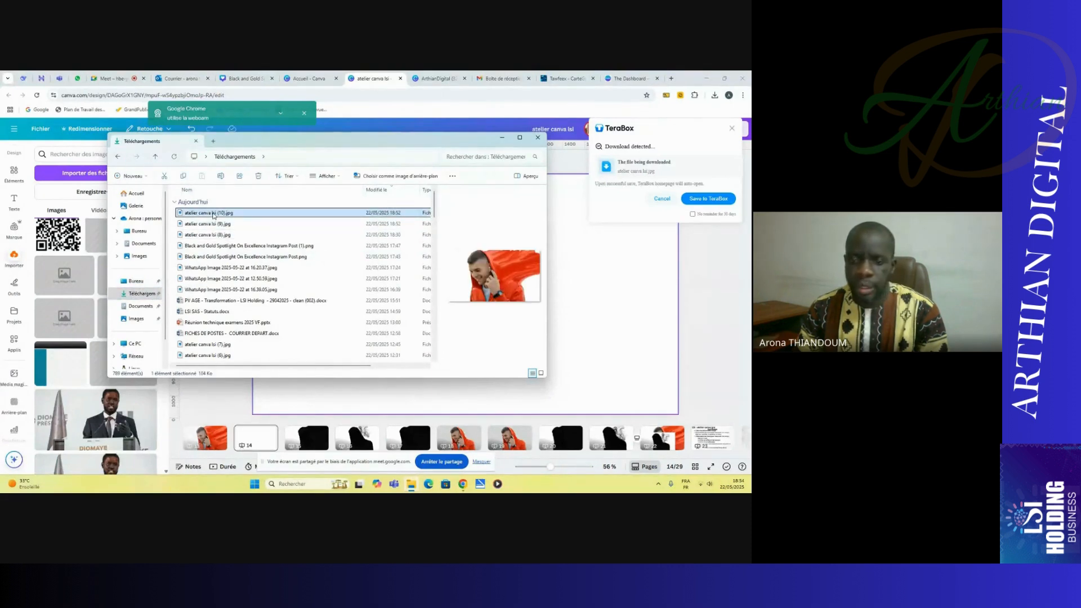
drag(200, 218, 307, 273)
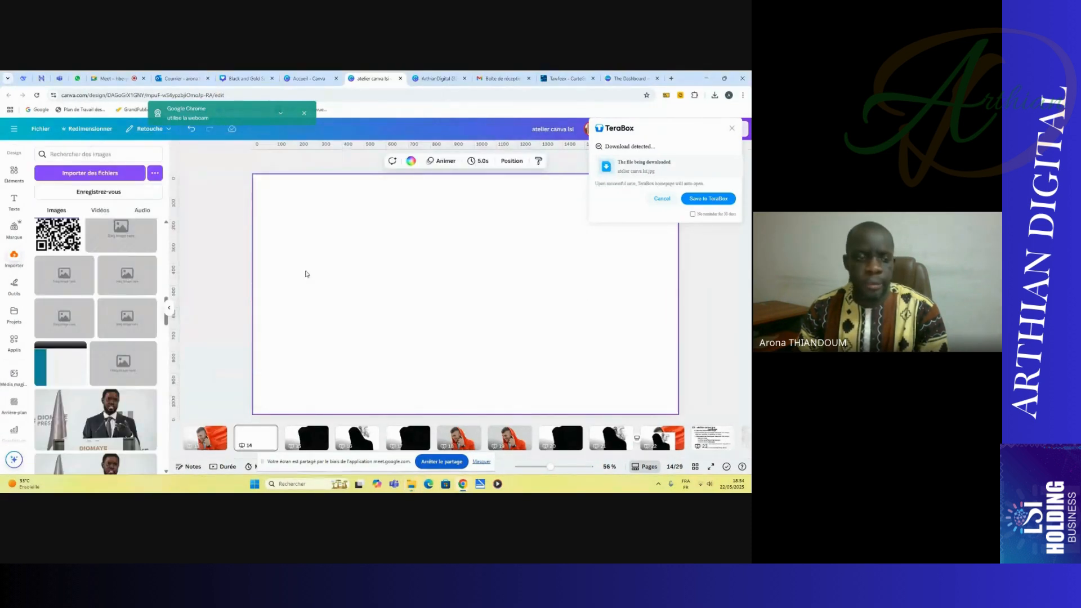
- Place atelier canva lsi (9).jpg from the downloads folder on page 14 and move the two images apart so both stay selectable
click(411, 483)
click(198, 224)
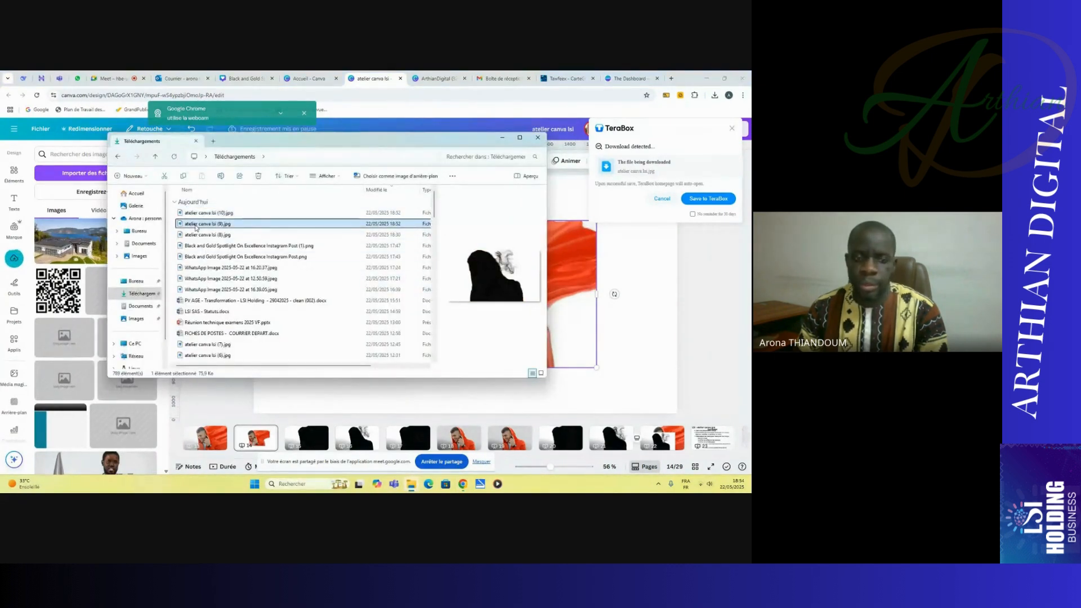
drag(198, 226, 573, 353)
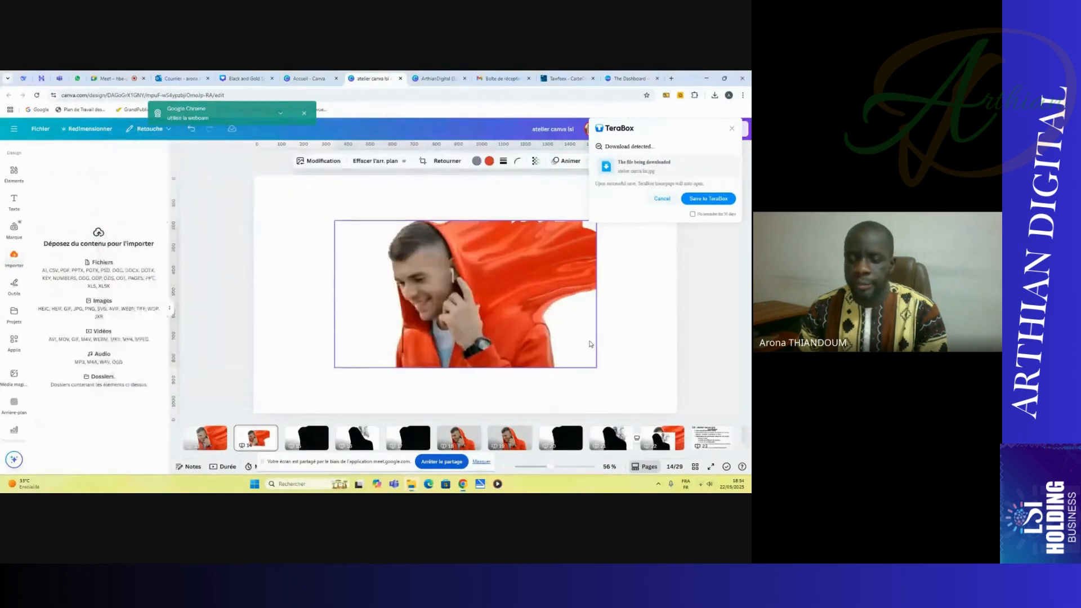
drag(490, 326, 536, 368)
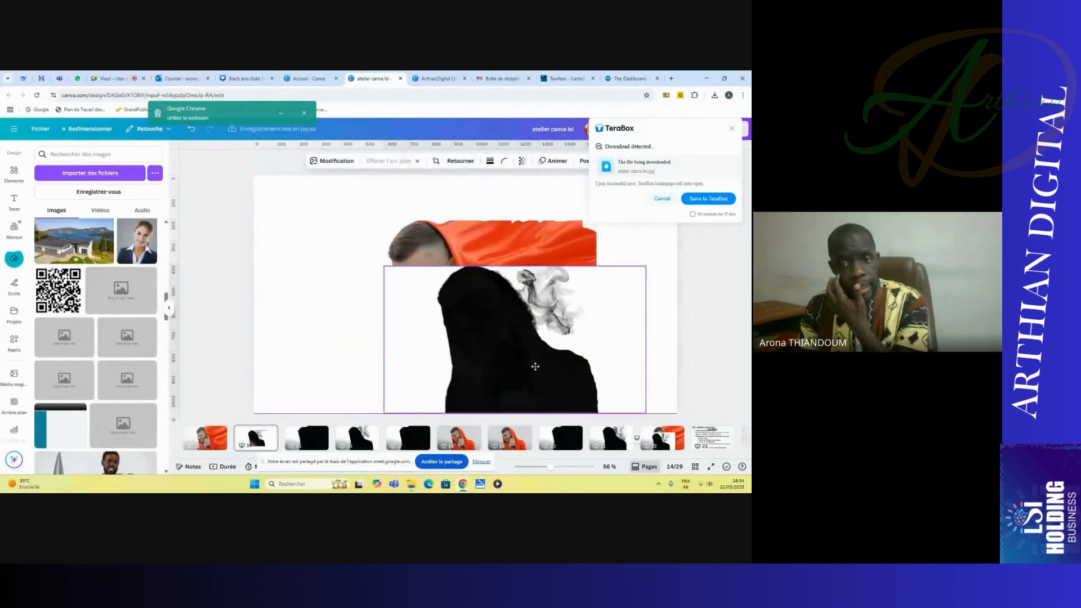
drag(458, 228, 373, 205)
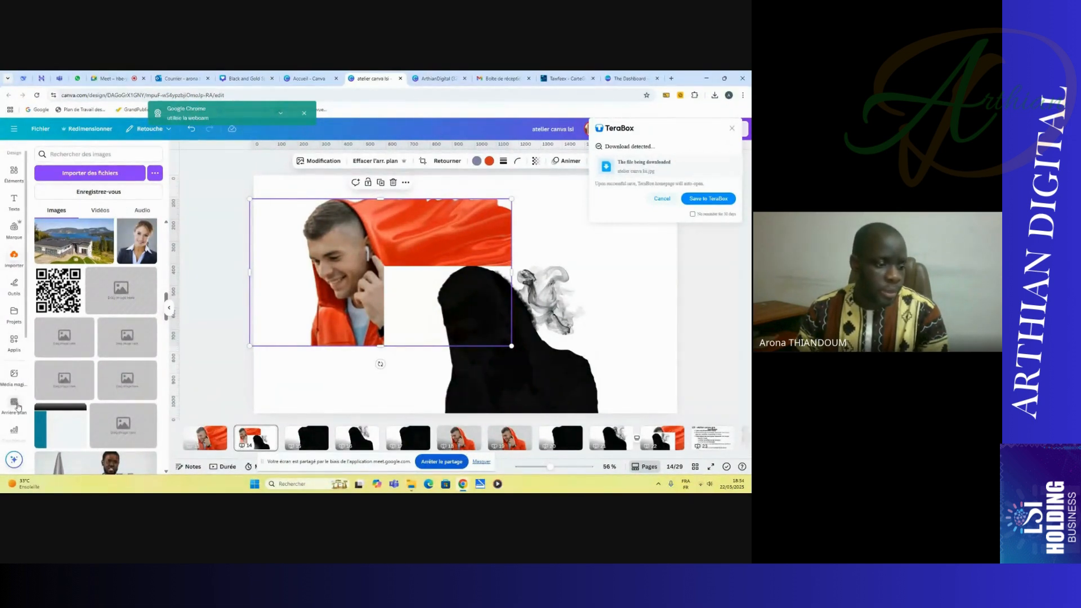
- In the Blend Image app, use the silhouette-and-smoke image as the upper layer and the stretched-hoodie image as the lower layer
scroll(15, 406, down, 2)
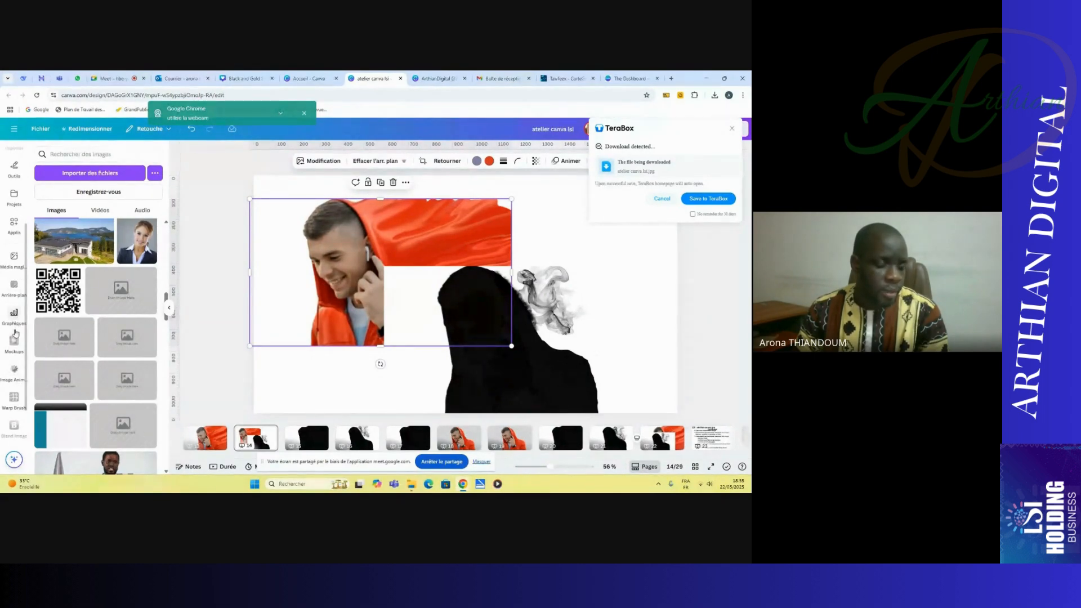
click(13, 429)
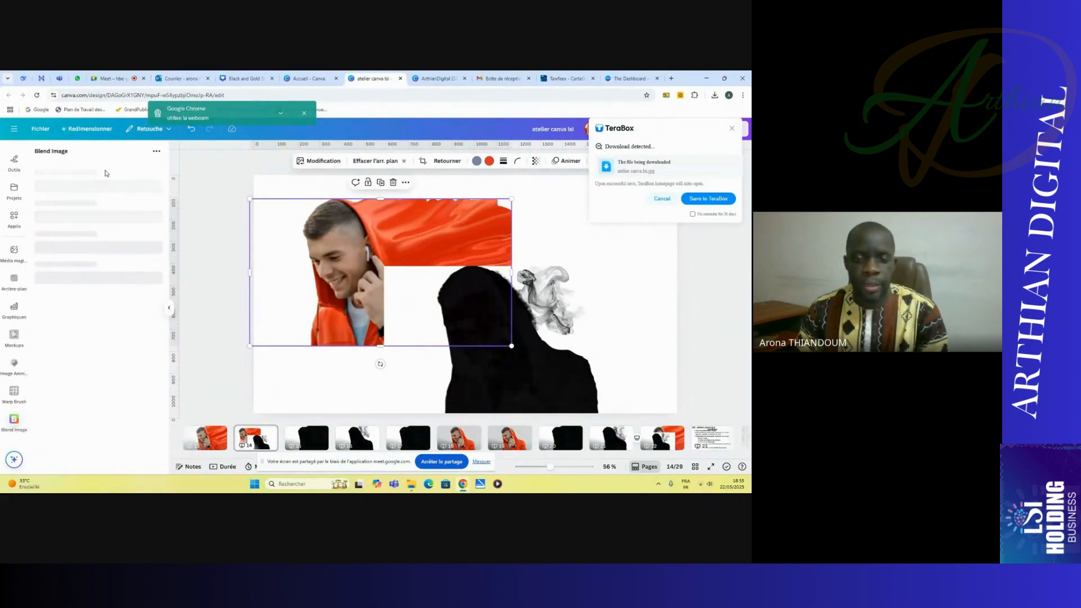
drag(446, 232, 454, 224)
click(608, 379)
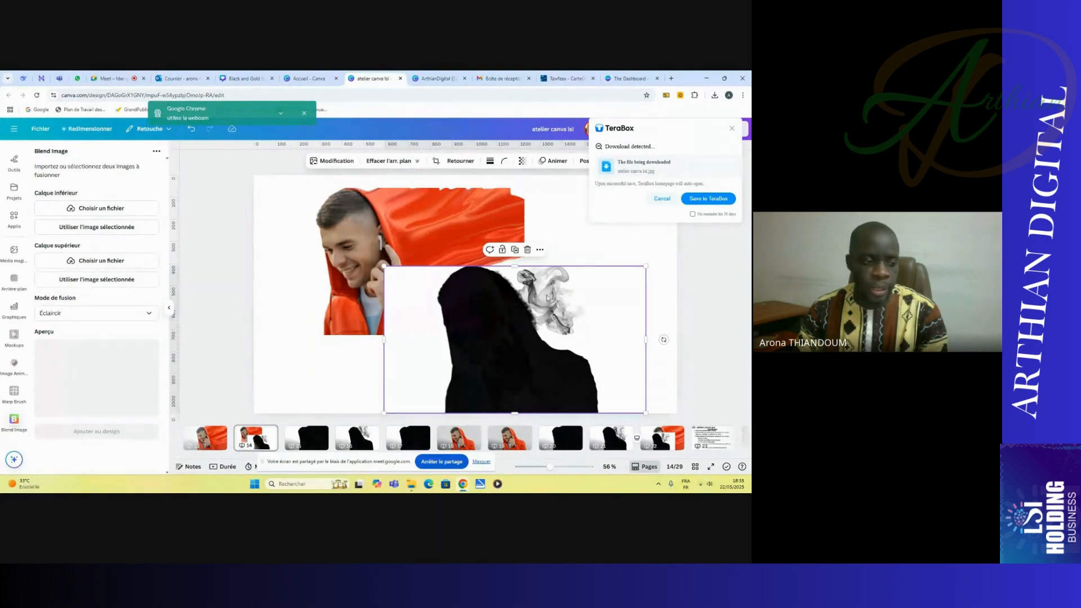
click(117, 281)
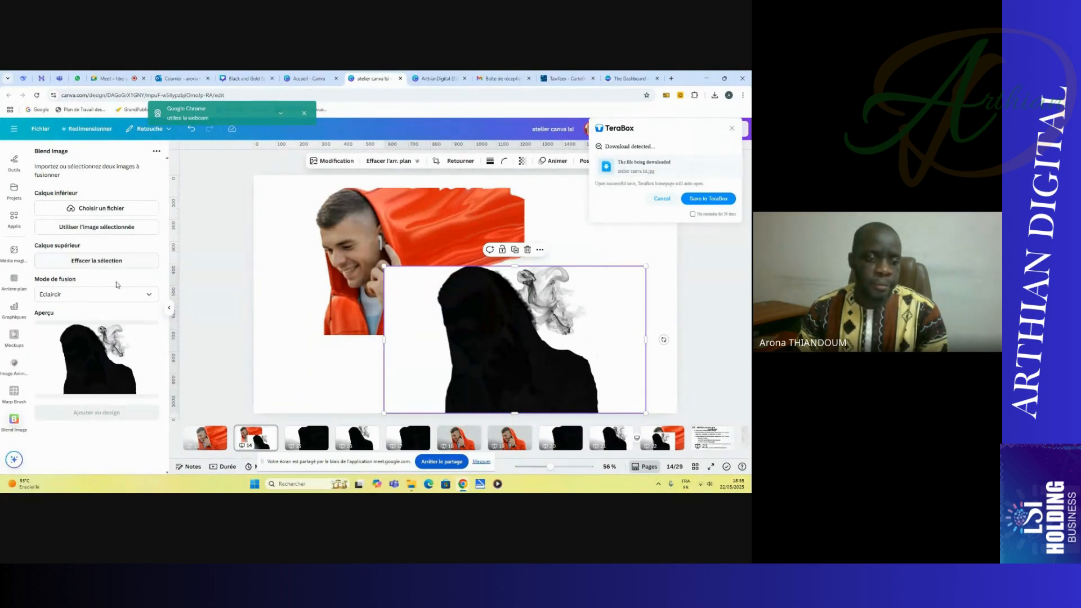
click(389, 237)
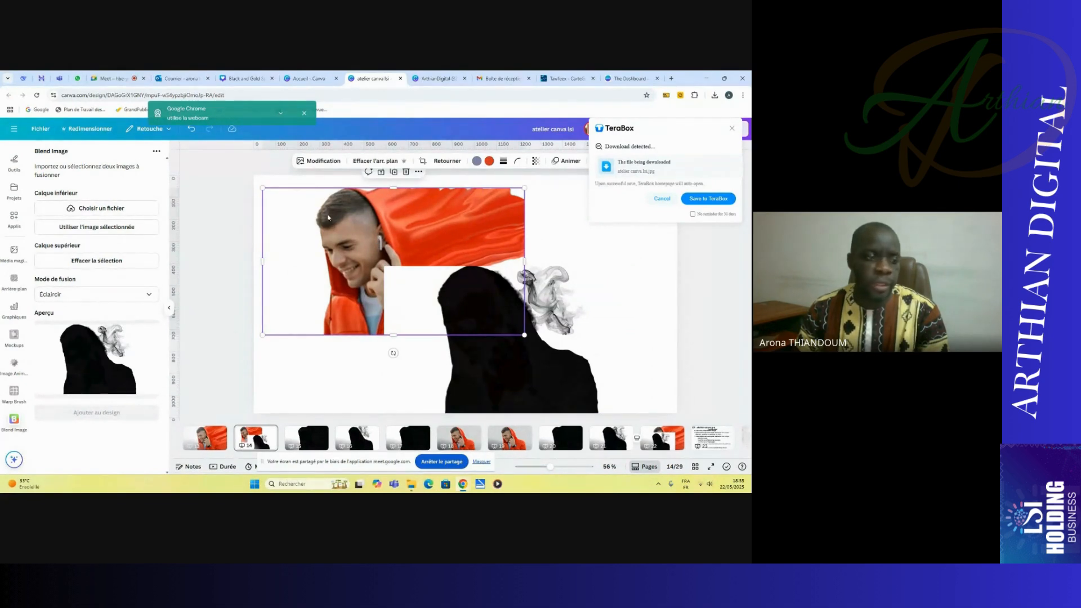
click(108, 228)
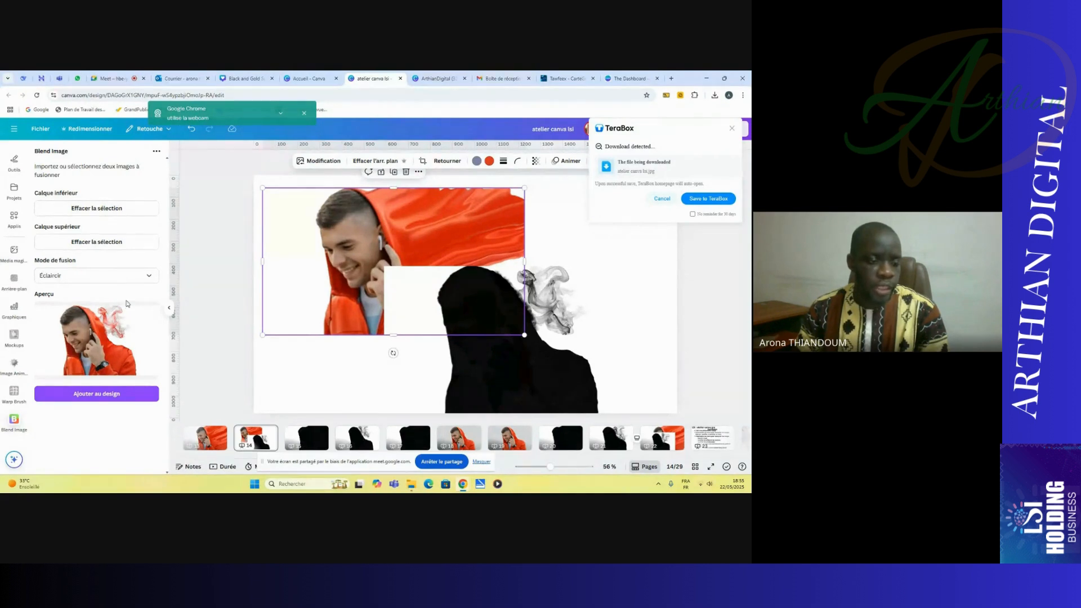
- Try the Normal blend mode on the two layers, and switch back to Éclaircir
click(149, 277)
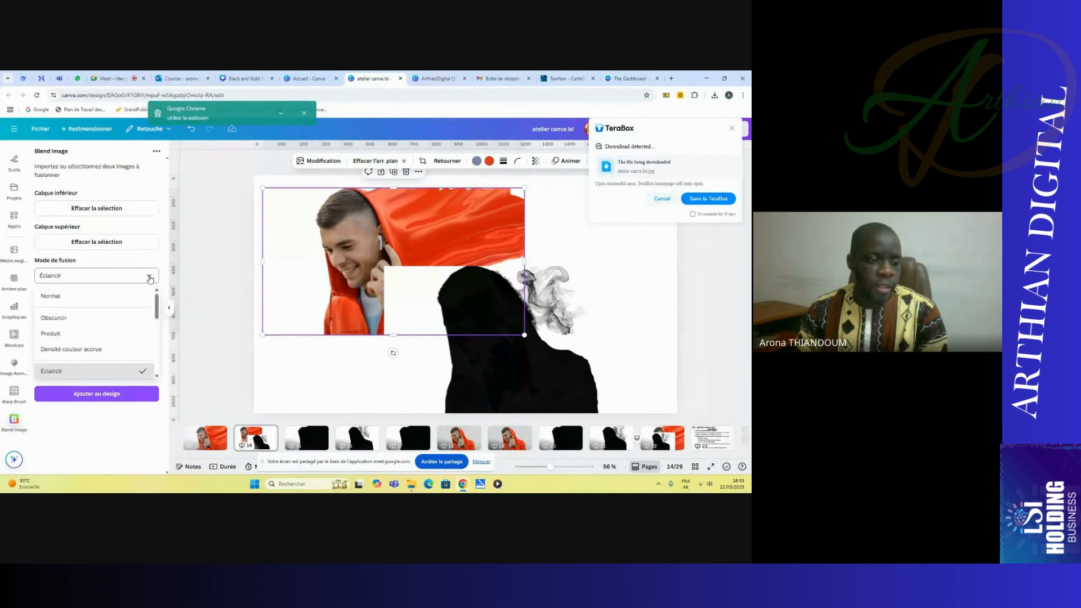
click(77, 300)
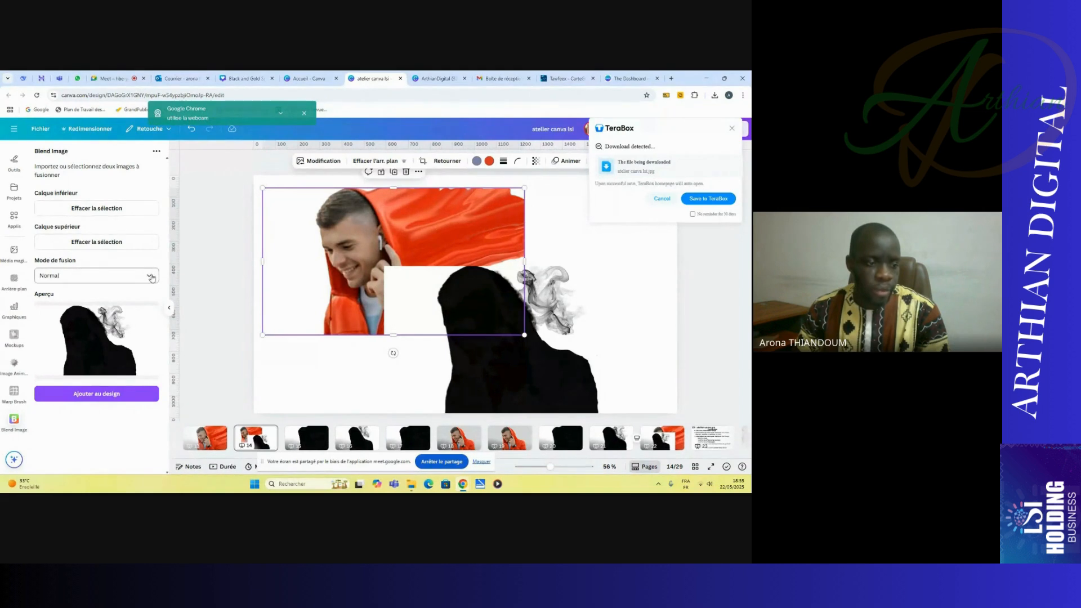
click(102, 275)
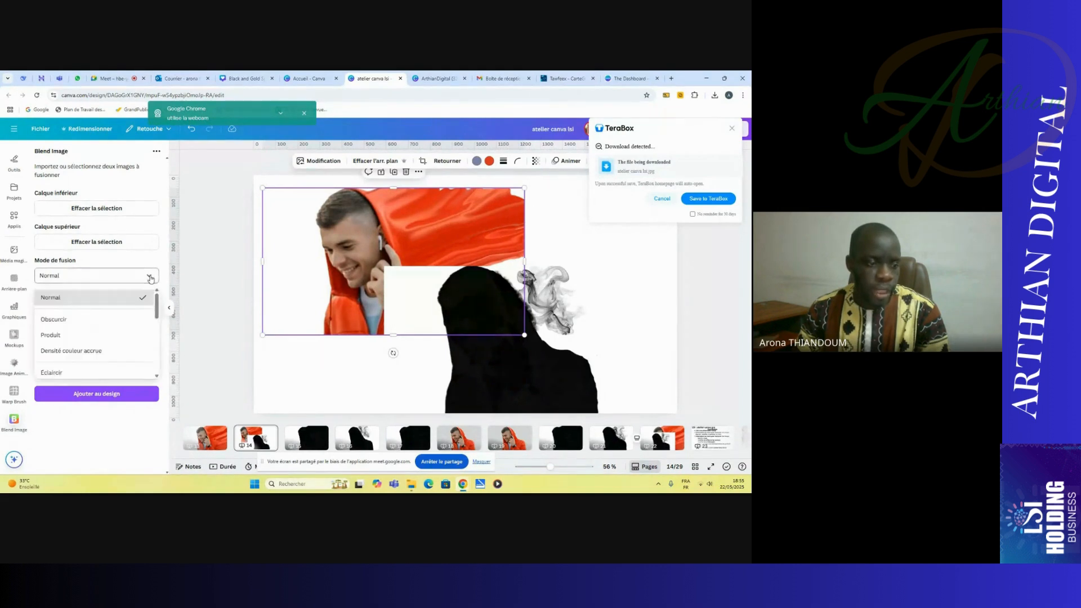
click(78, 370)
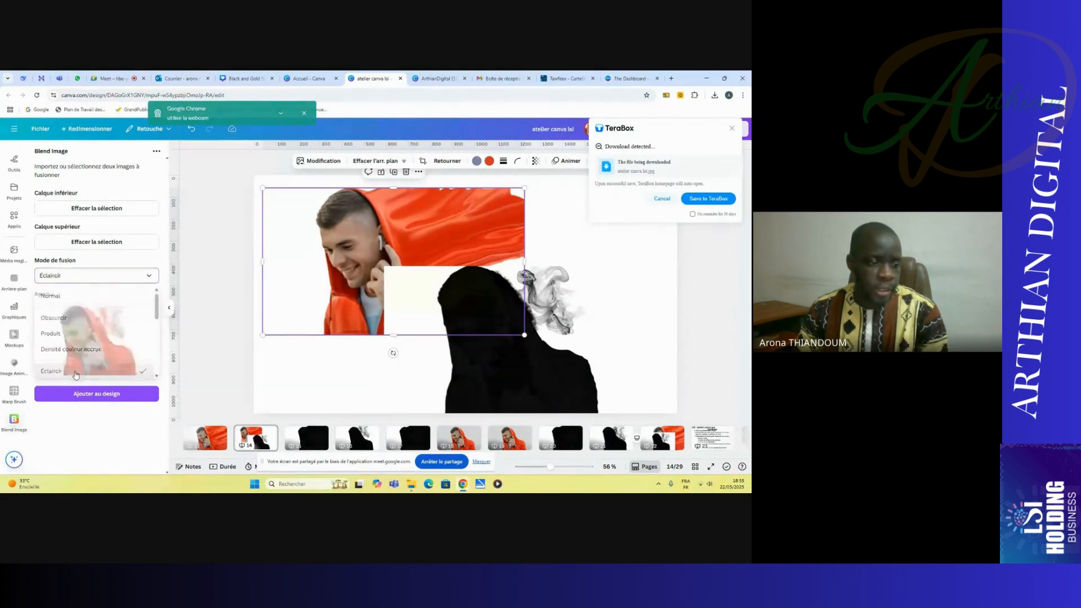
- Add the Éclaircir blend result to page 14 and enlarge it until it covers both source images
click(117, 396)
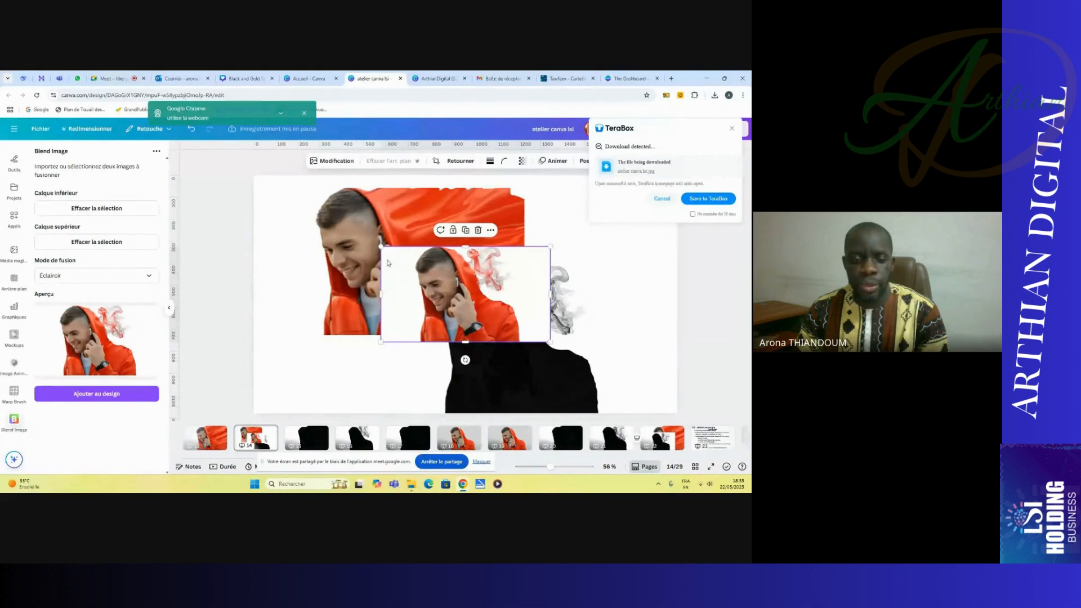
drag(380, 247, 281, 191)
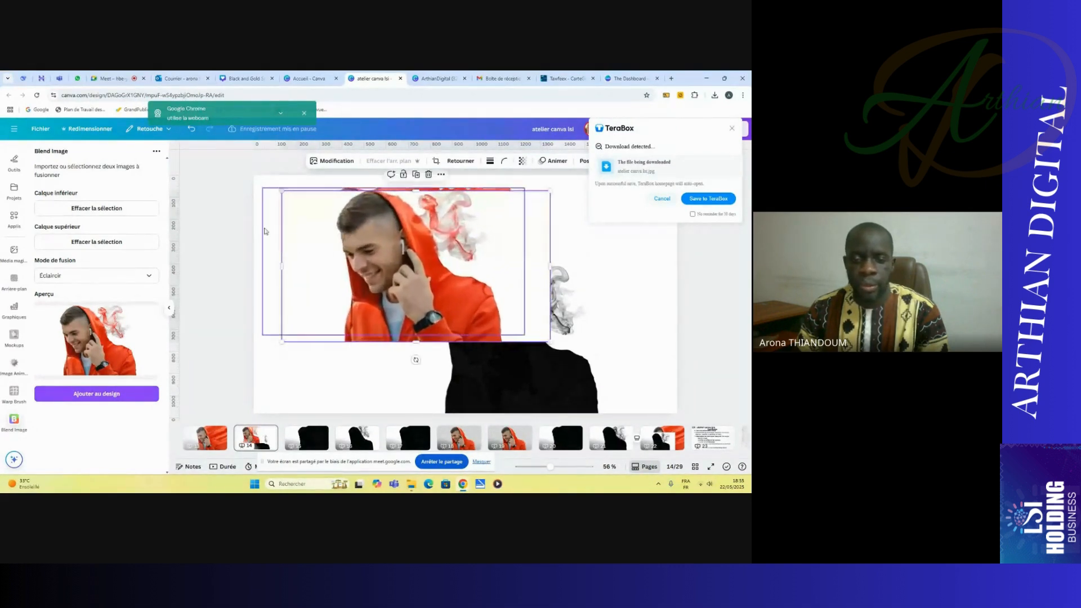
drag(550, 341, 657, 402)
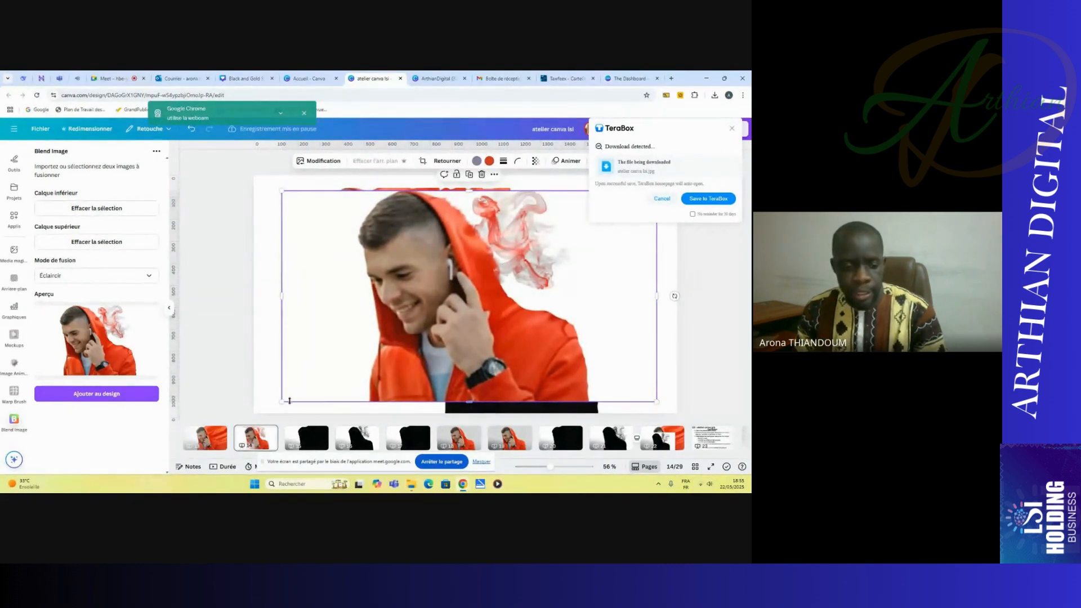
drag(281, 402, 273, 406)
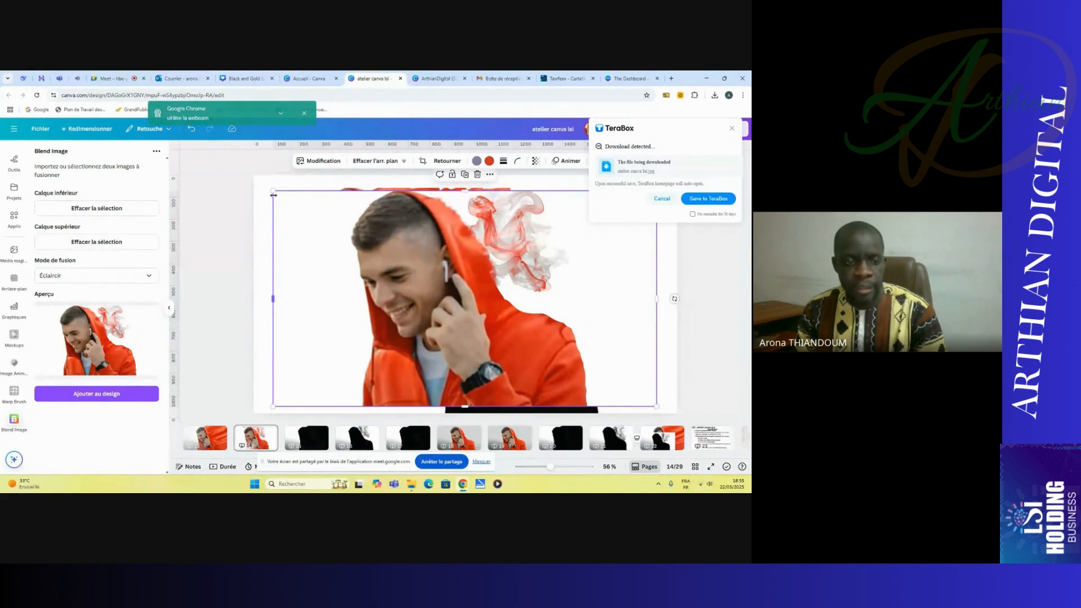
drag(273, 190, 263, 185)
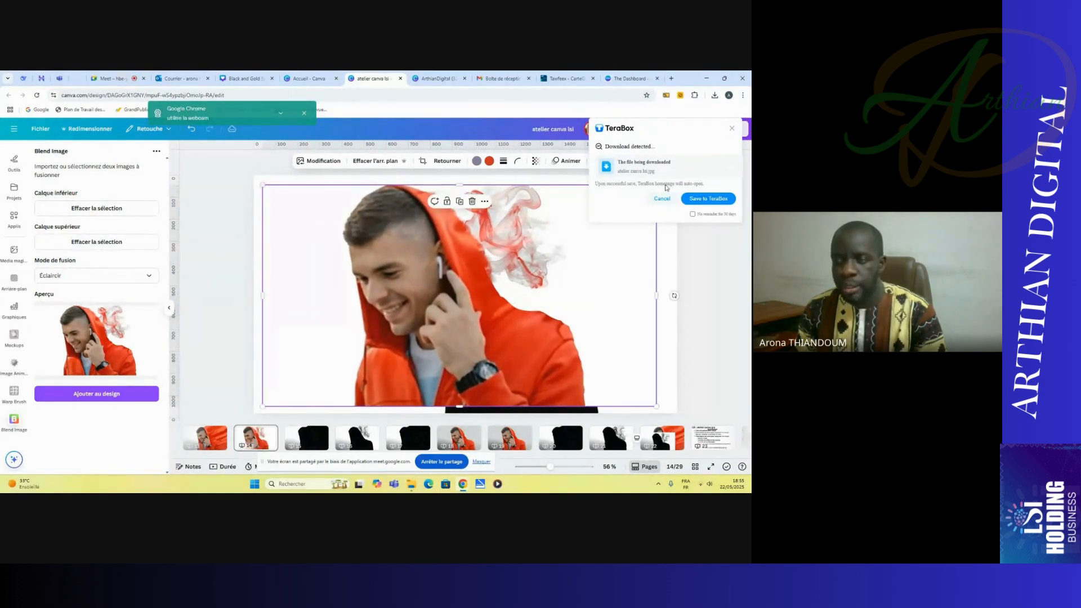
click(733, 130)
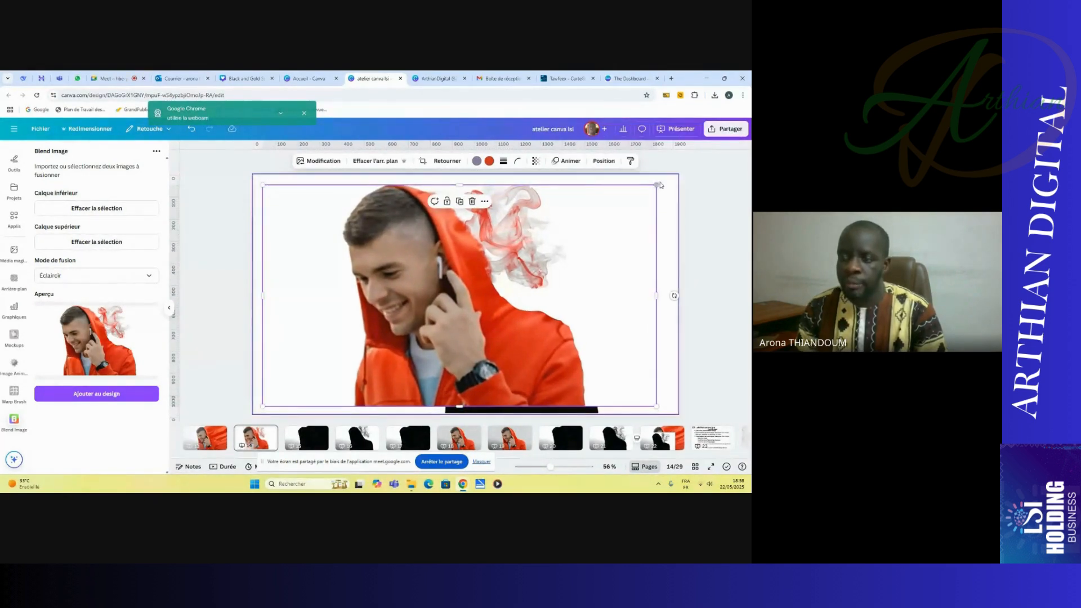
drag(657, 184, 670, 180)
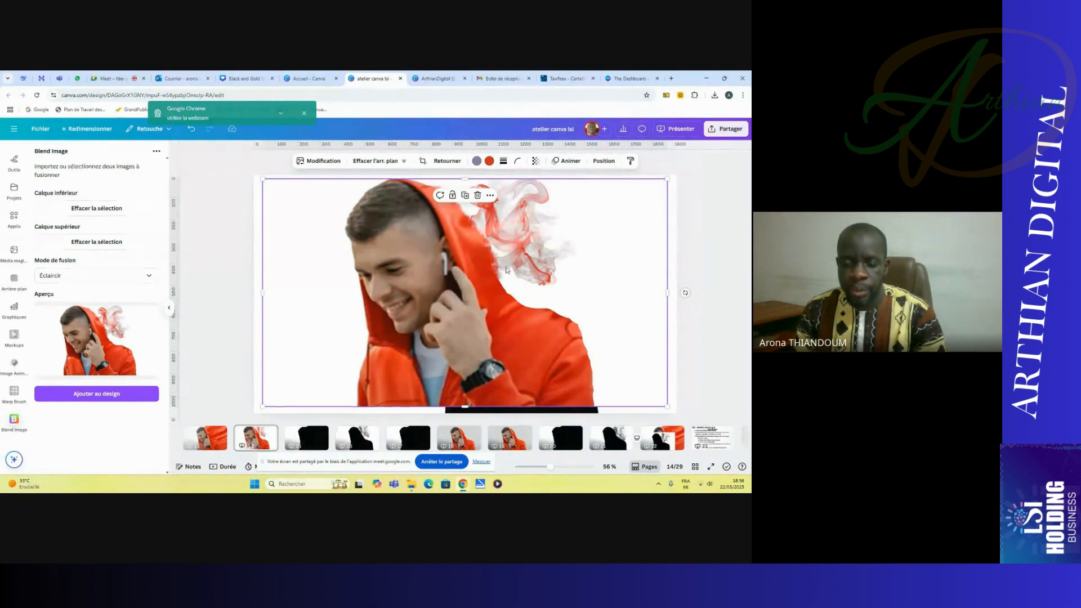
drag(513, 256, 525, 262)
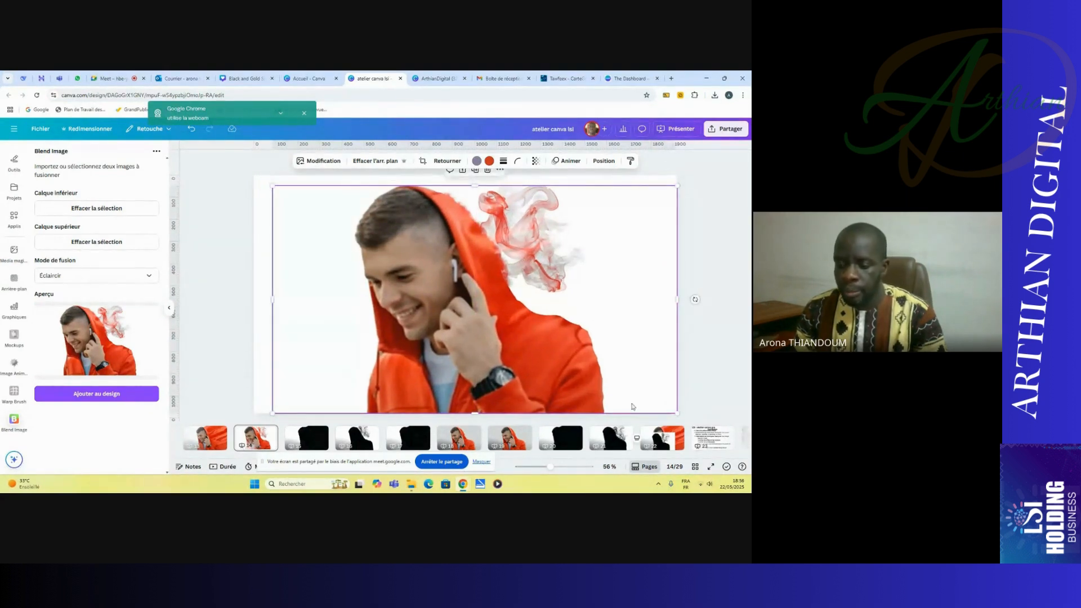
click(259, 415)
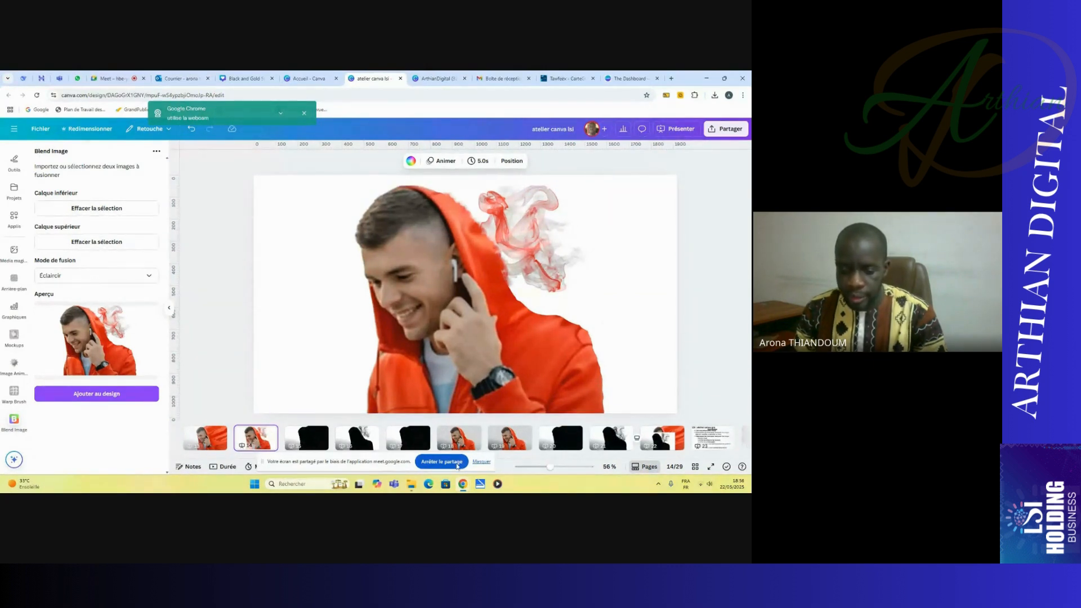
click(482, 463)
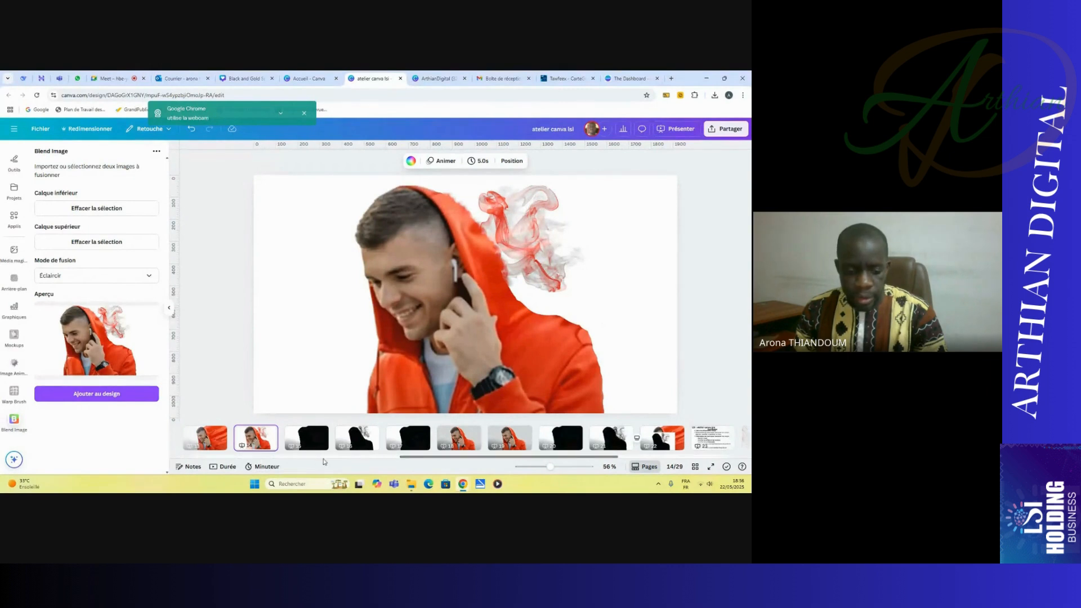
drag(441, 460, 233, 463)
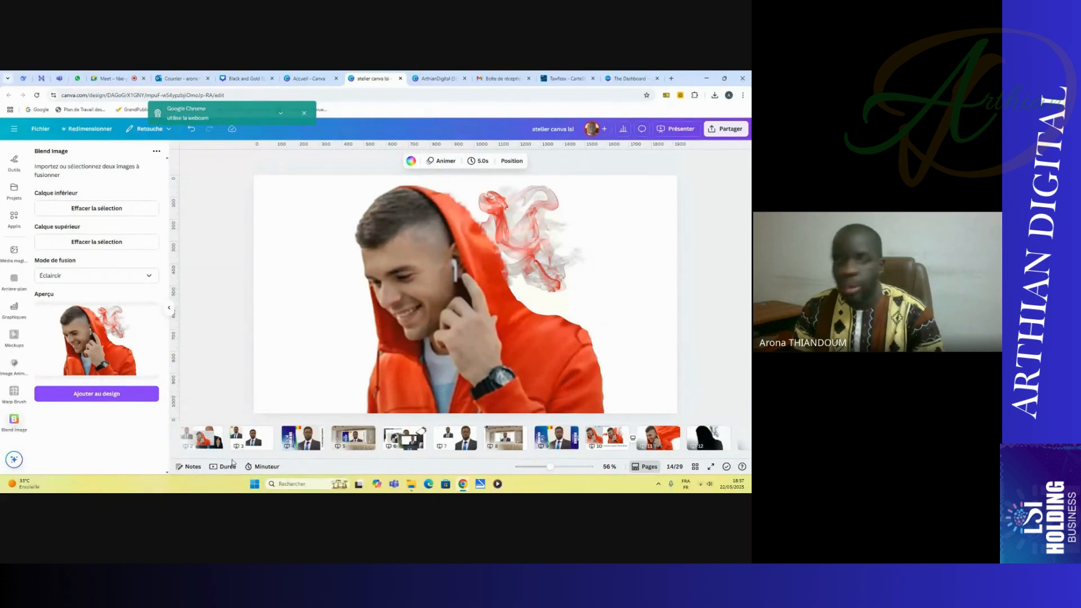
- Switch to the Google Meet call, admit the two waiting participants, and return to the atelier canva lsi design
click(115, 80)
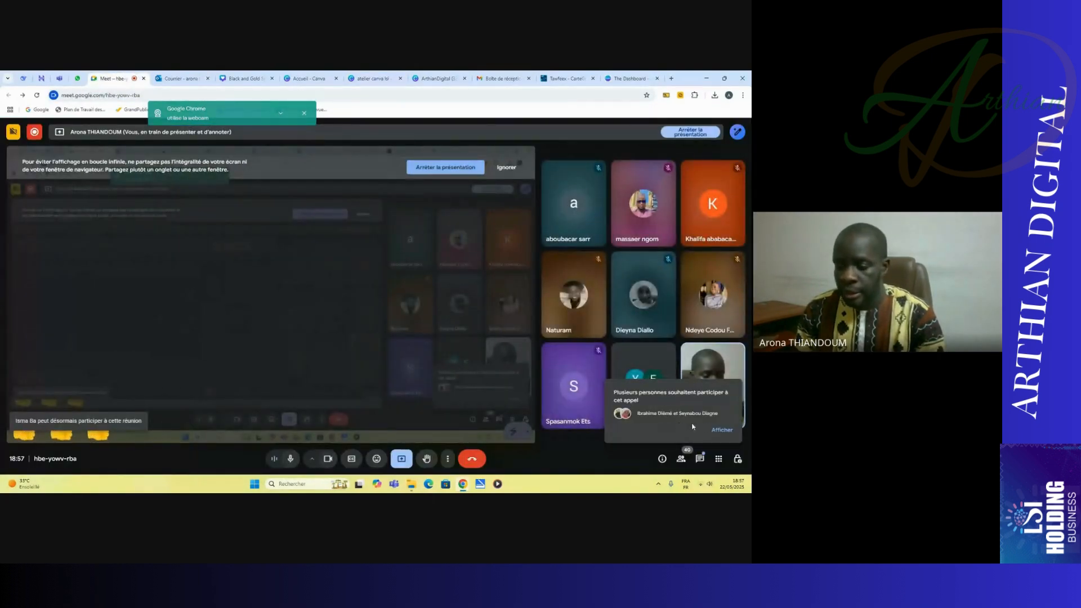
click(721, 430)
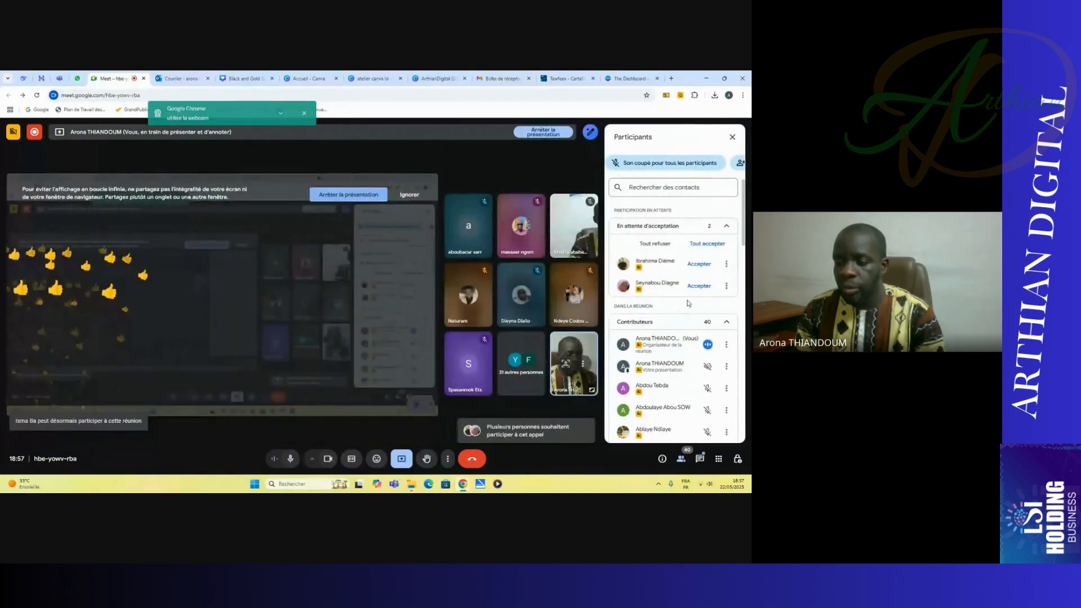
click(700, 264)
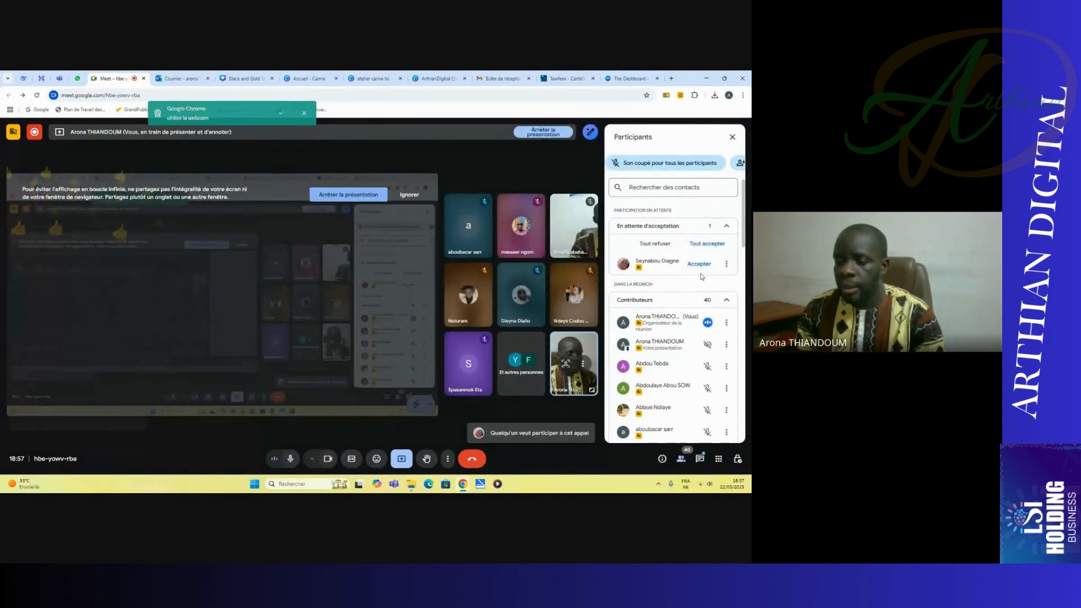
click(701, 269)
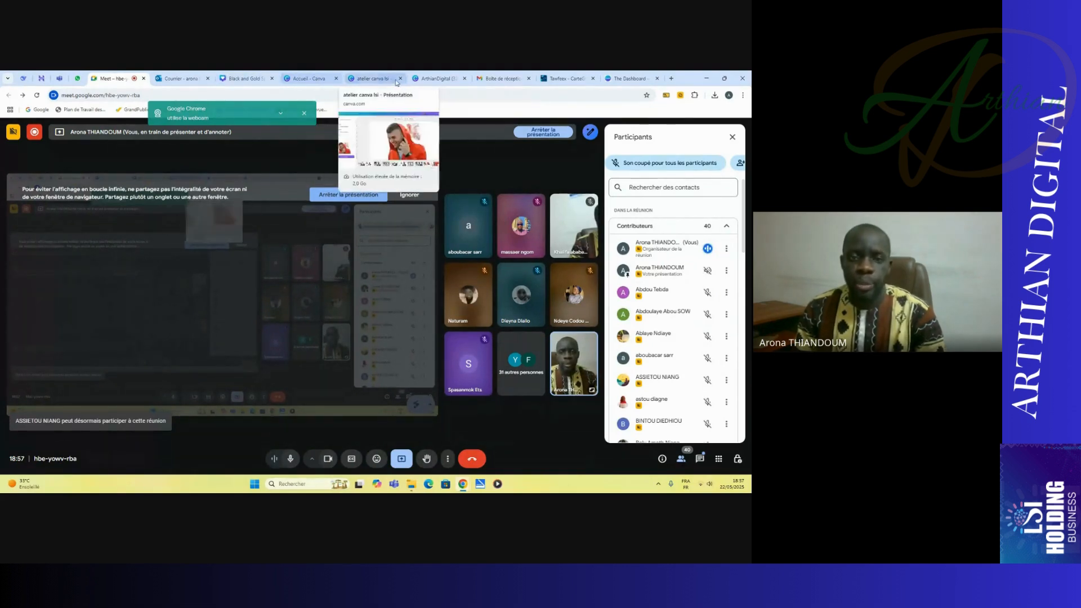
click(372, 79)
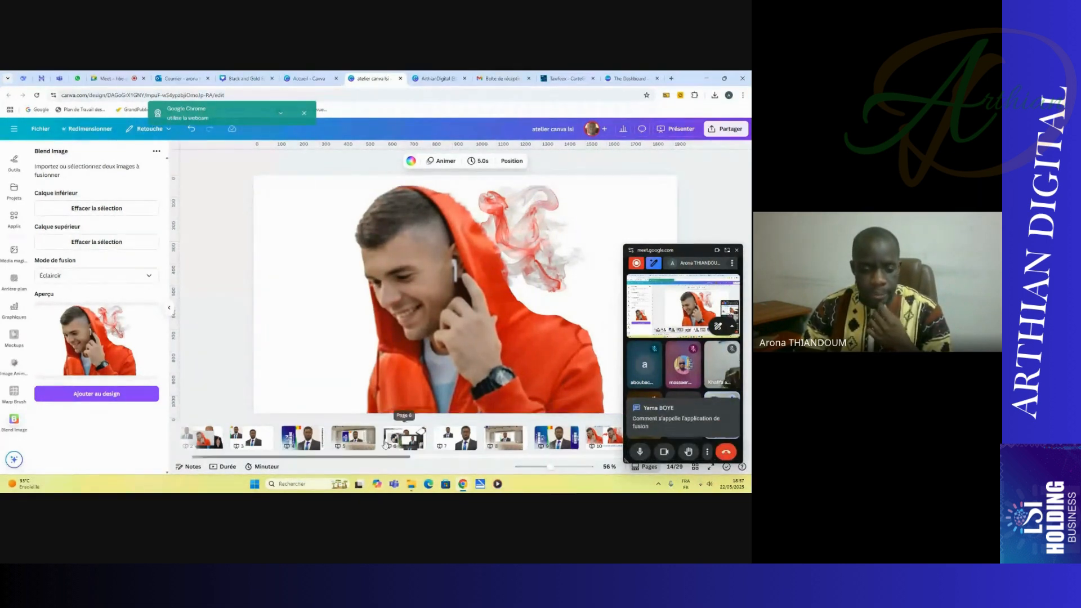
- Look through the remaining pages of atelier canva lsi, and check the pages of the FORMATION WORDPRESS design from Canva's home page
drag(374, 460, 613, 493)
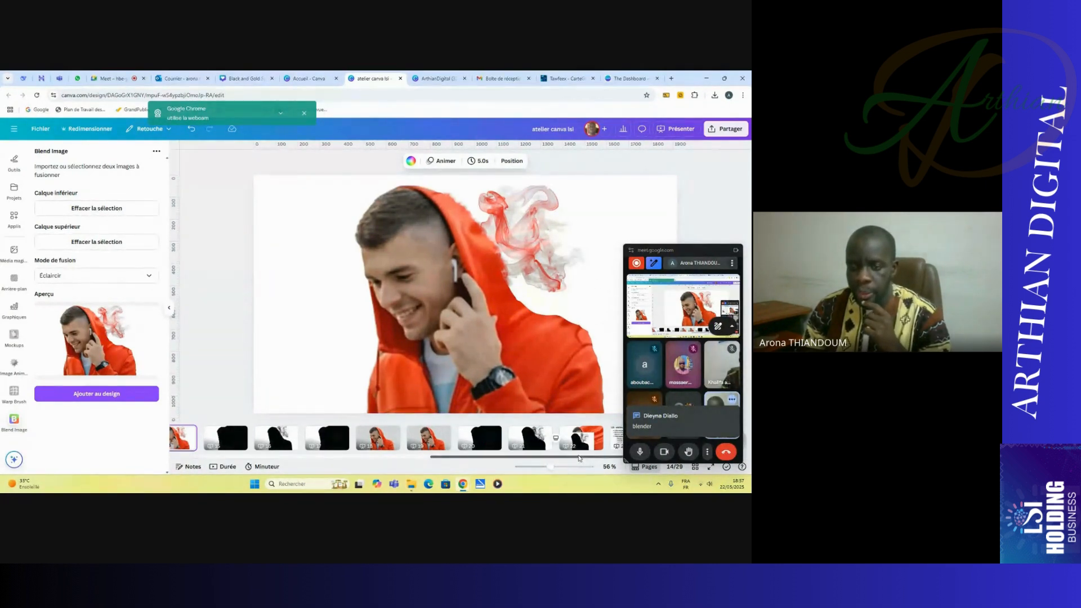
scroll(619, 457, right, 3)
scroll(620, 457, right, 4)
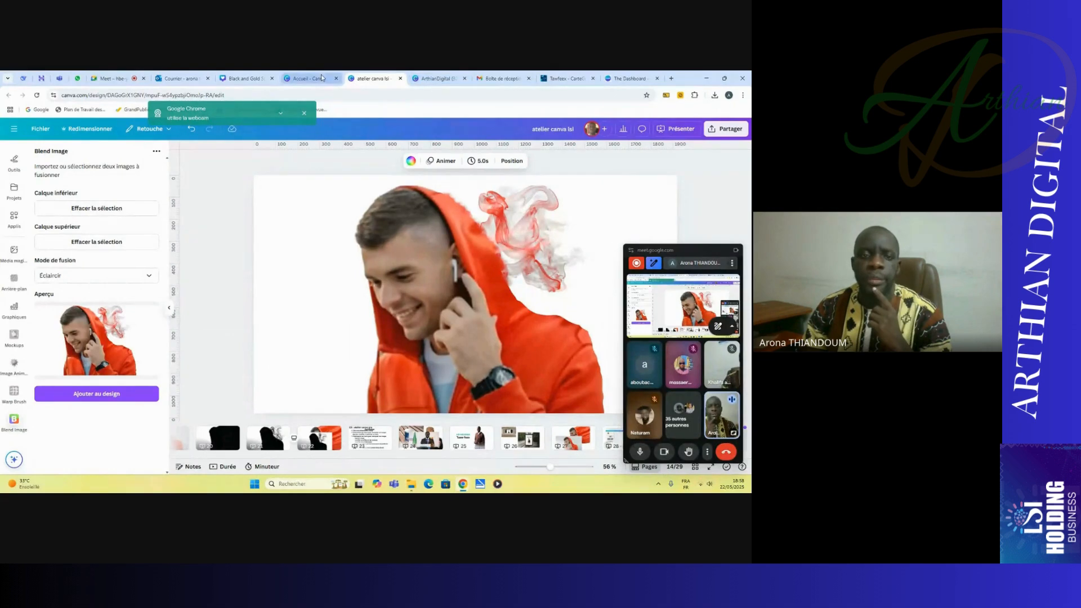
click(302, 81)
scroll(284, 382, down, 2)
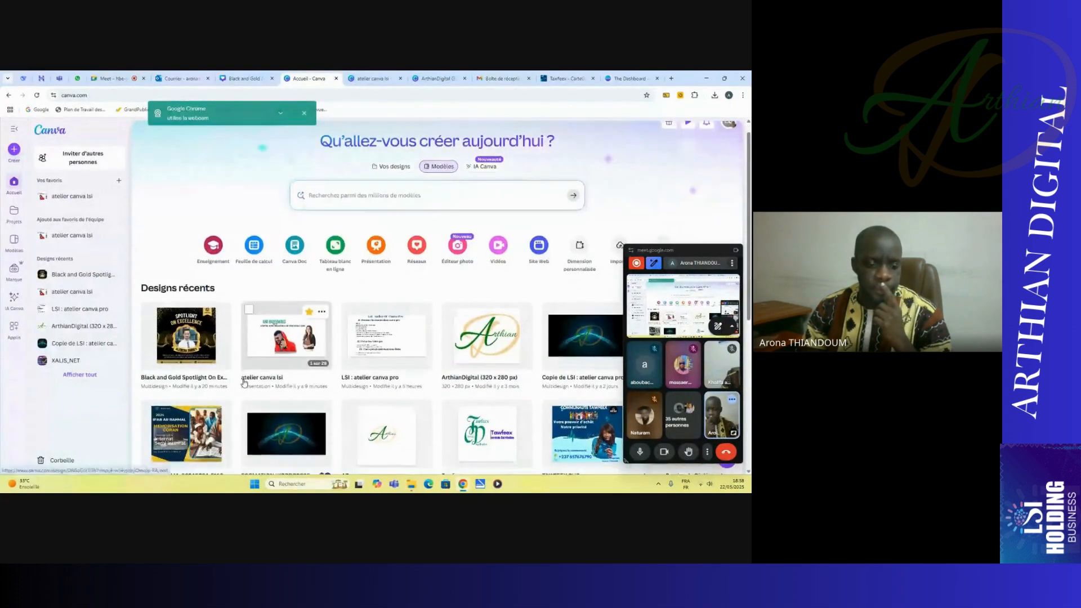
click(284, 382)
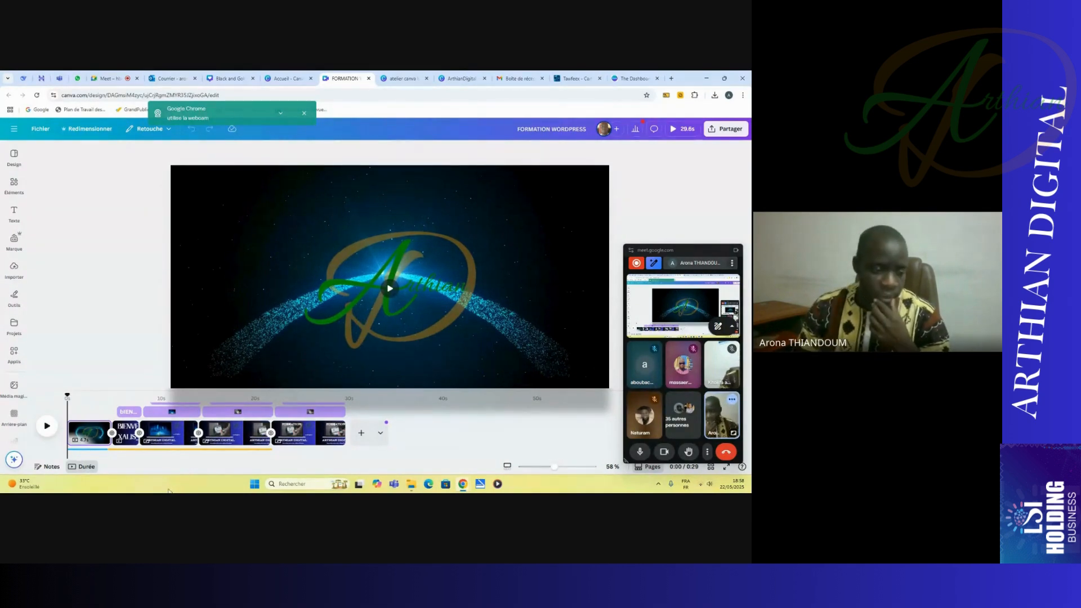
click(83, 469)
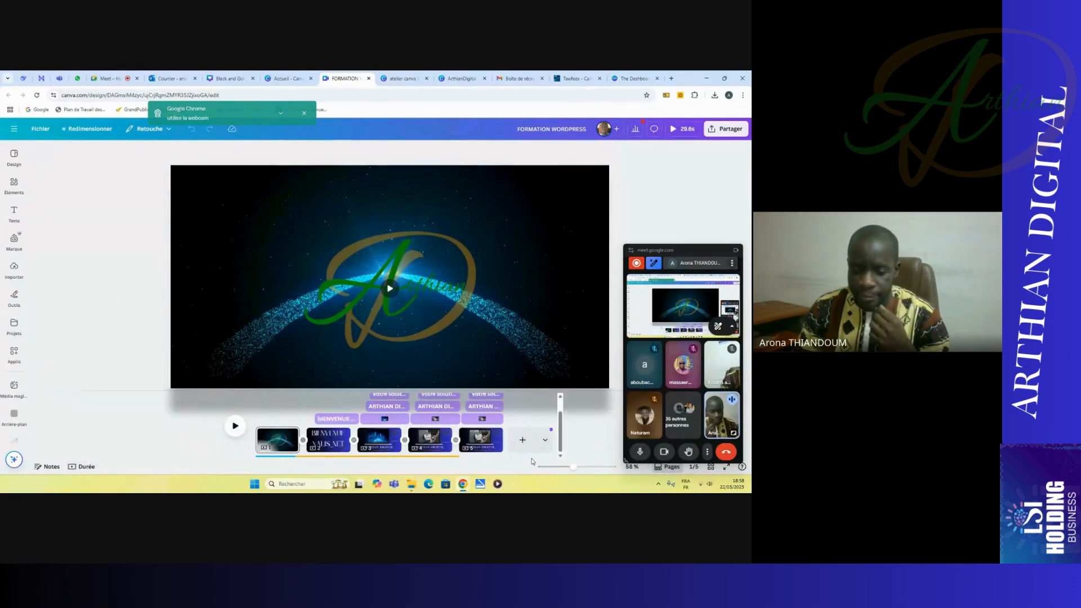
click(279, 79)
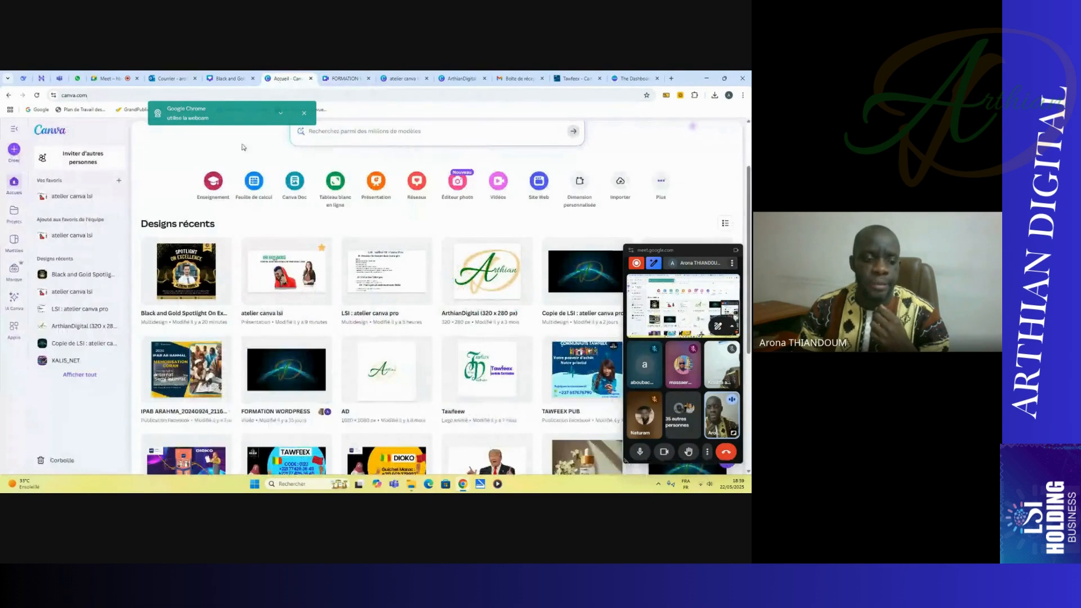
- Open the recent design Copie de LSI : atelier canva pro from Canva's home page and browse its pages
scroll(287, 352, down, 2)
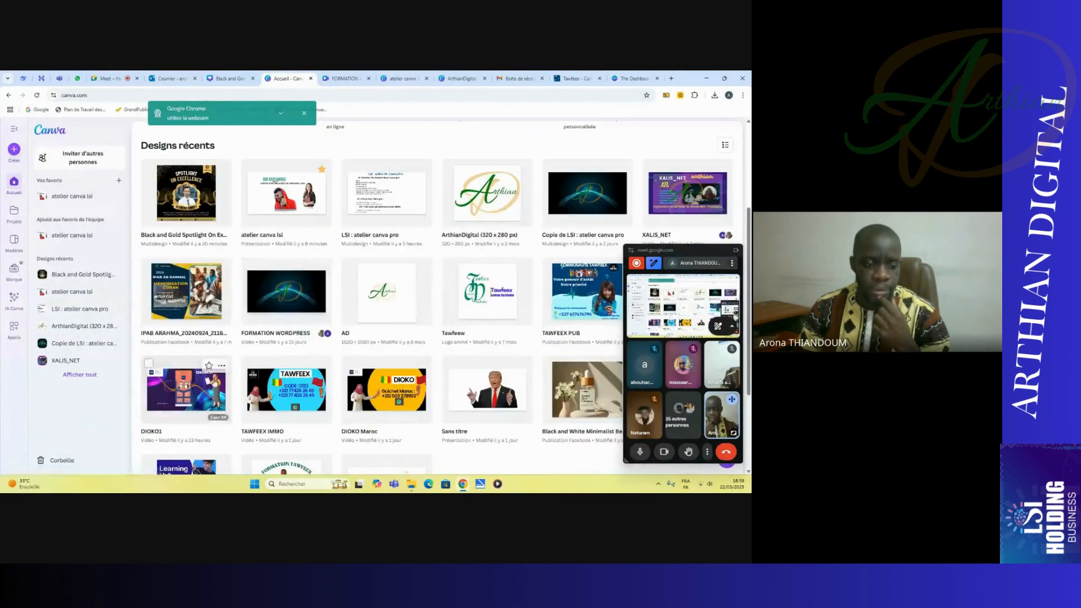
click(587, 200)
click(395, 79)
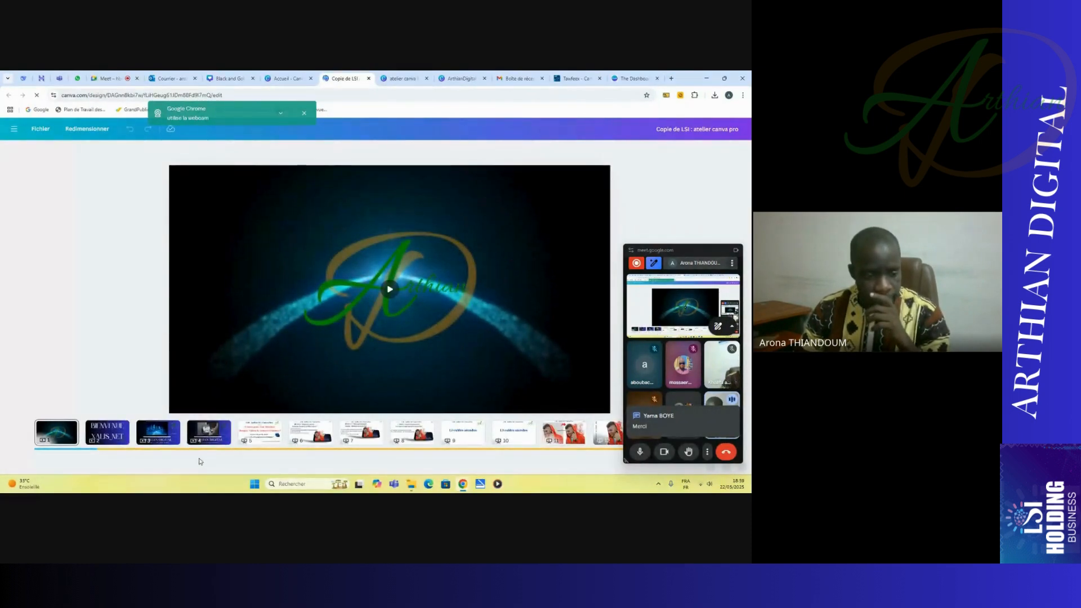
scroll(239, 458, right, 5)
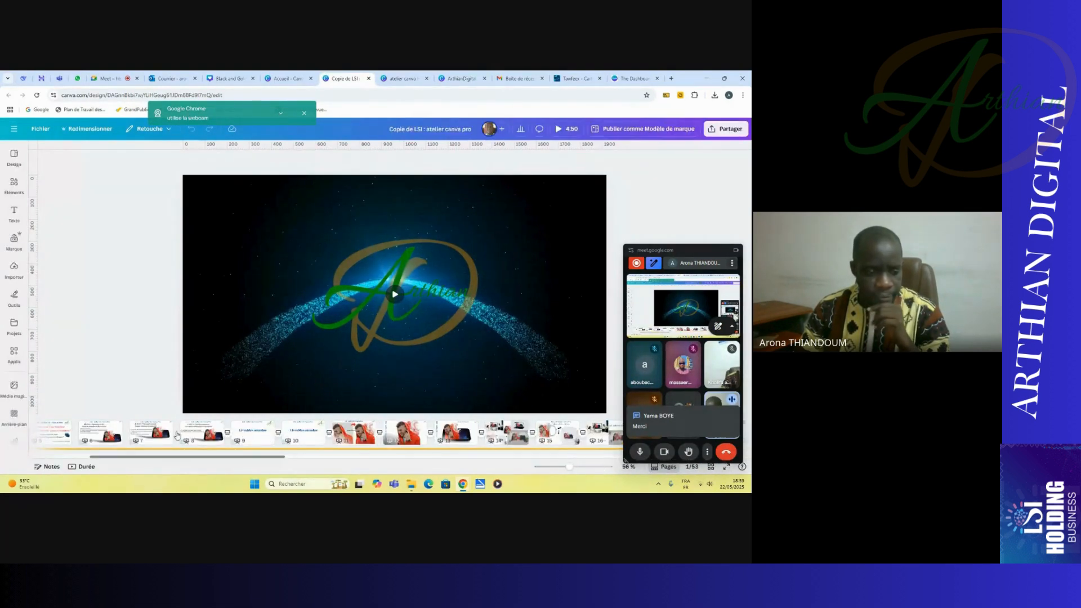
- Duplicate page 12, which shows the large hoodie portrait with the smoke effect
click(167, 437)
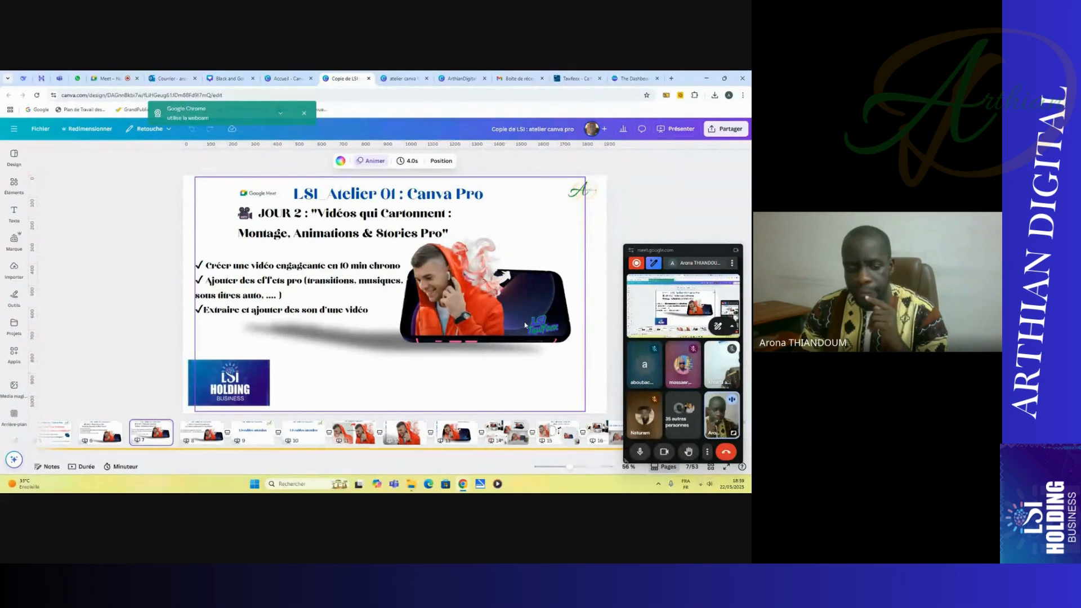
click(409, 435)
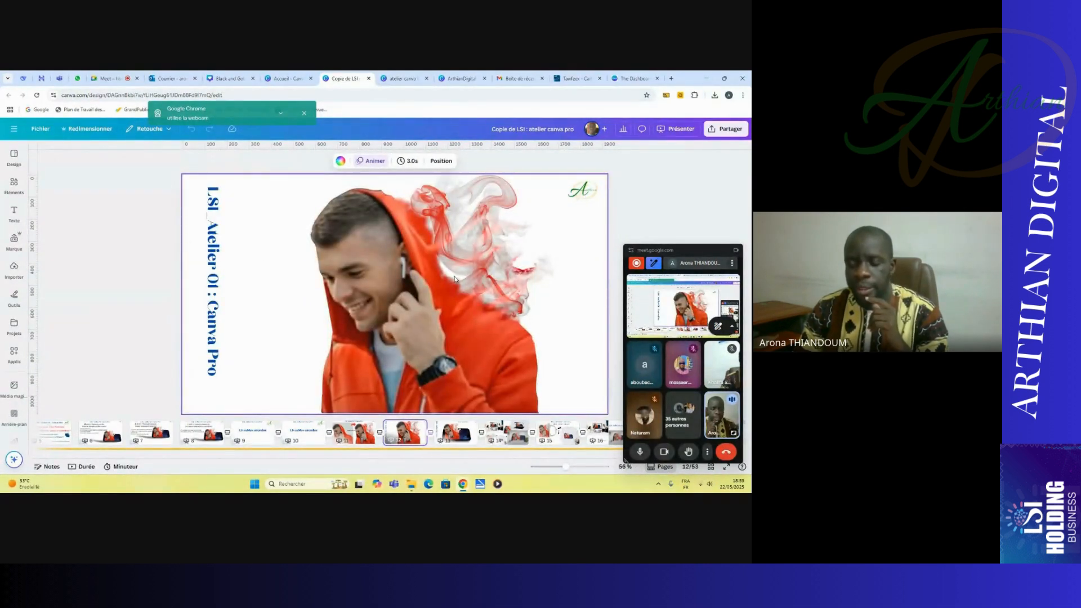
click(418, 427)
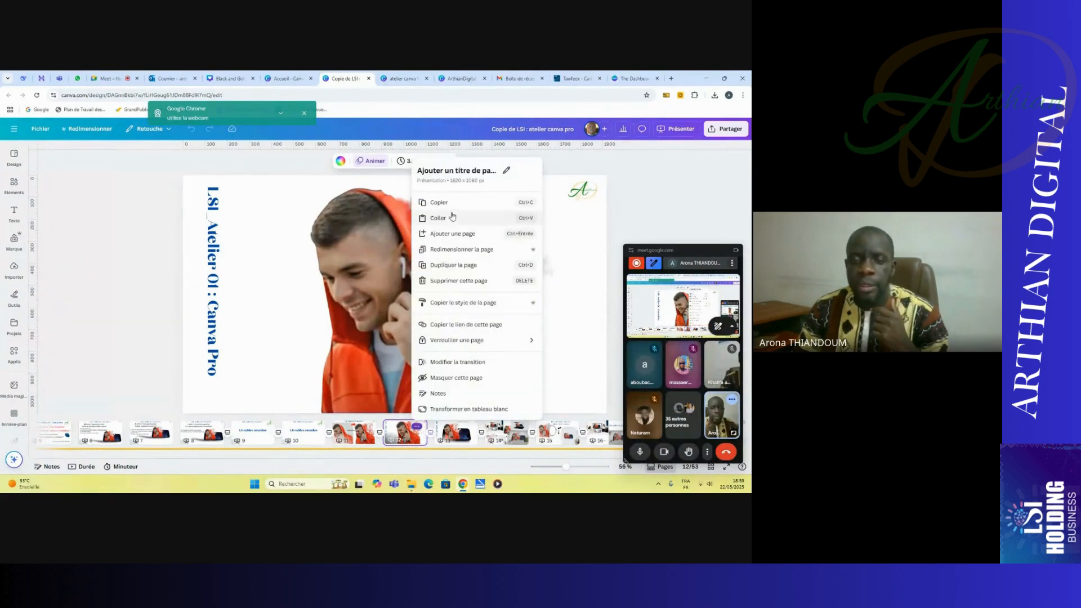
click(453, 265)
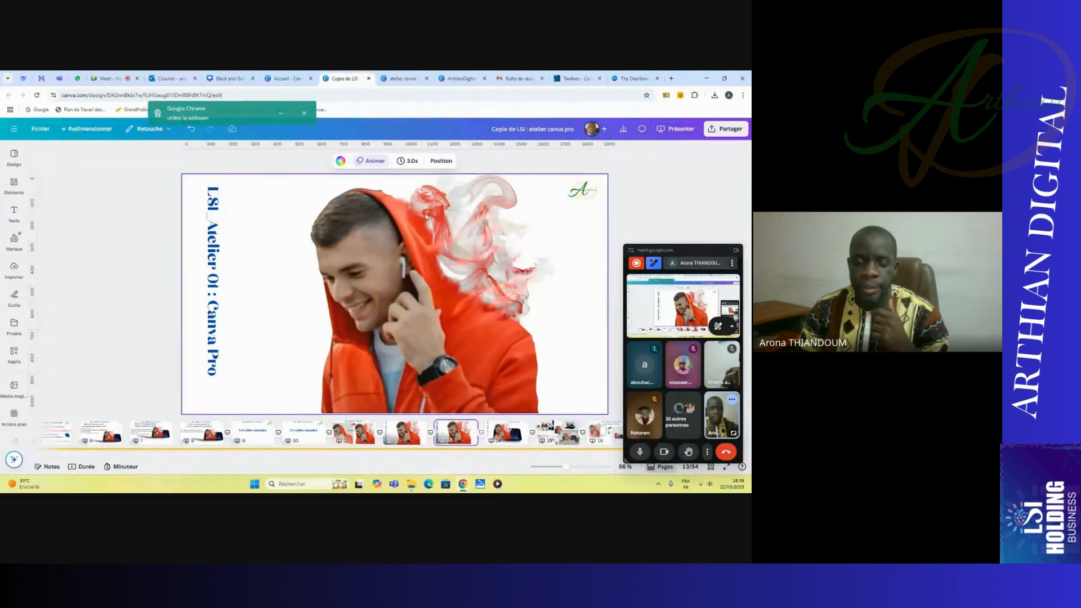
- Detach the background image on the duplicated page and shrink it to about a third of its width, keeping its upper-left corner in place
click(443, 239)
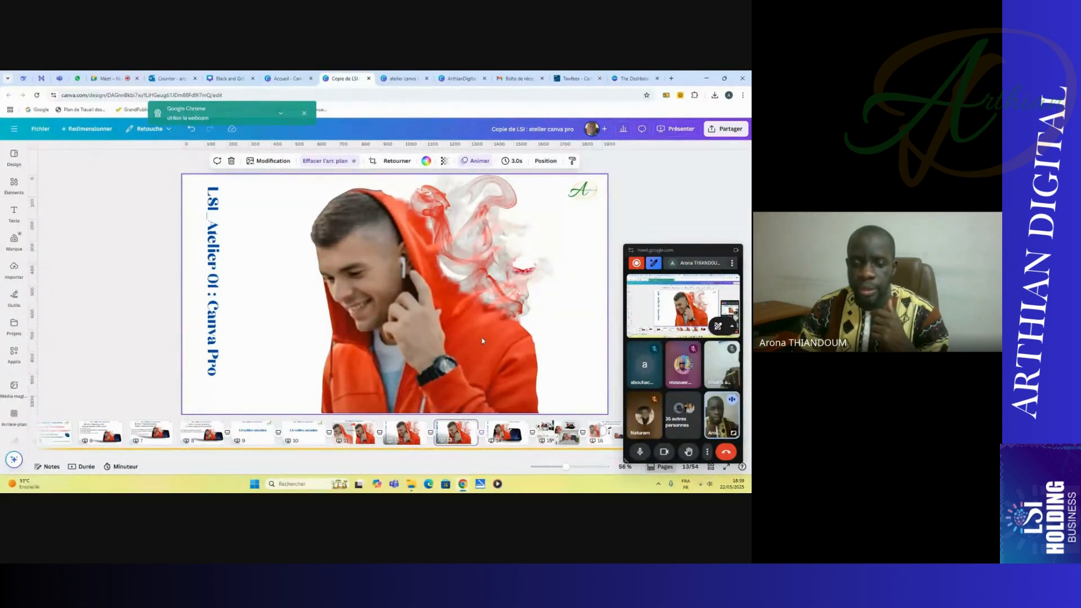
right_click(473, 286)
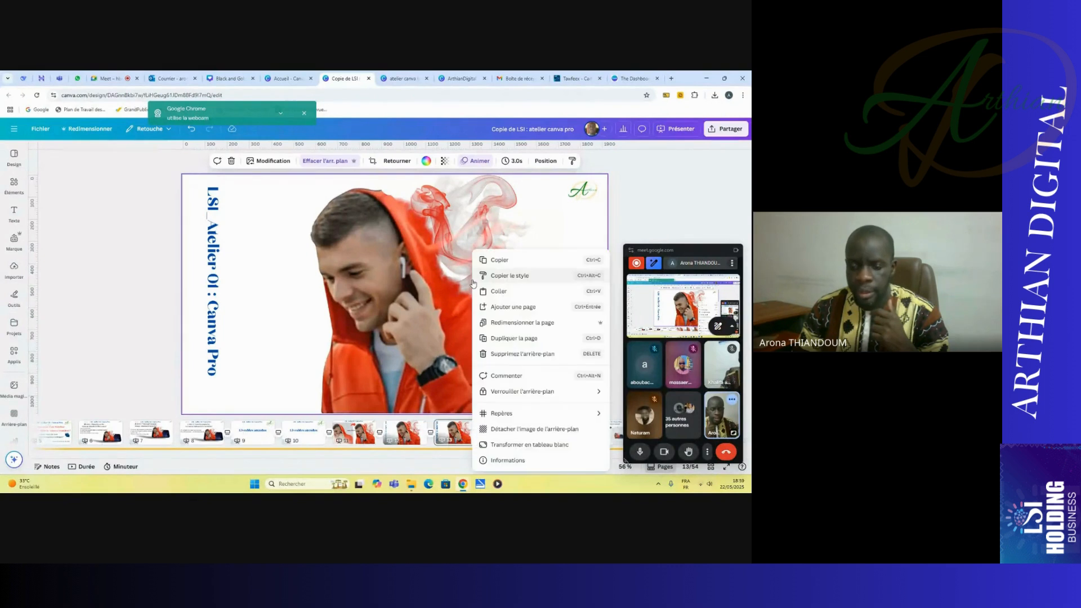
click(522, 432)
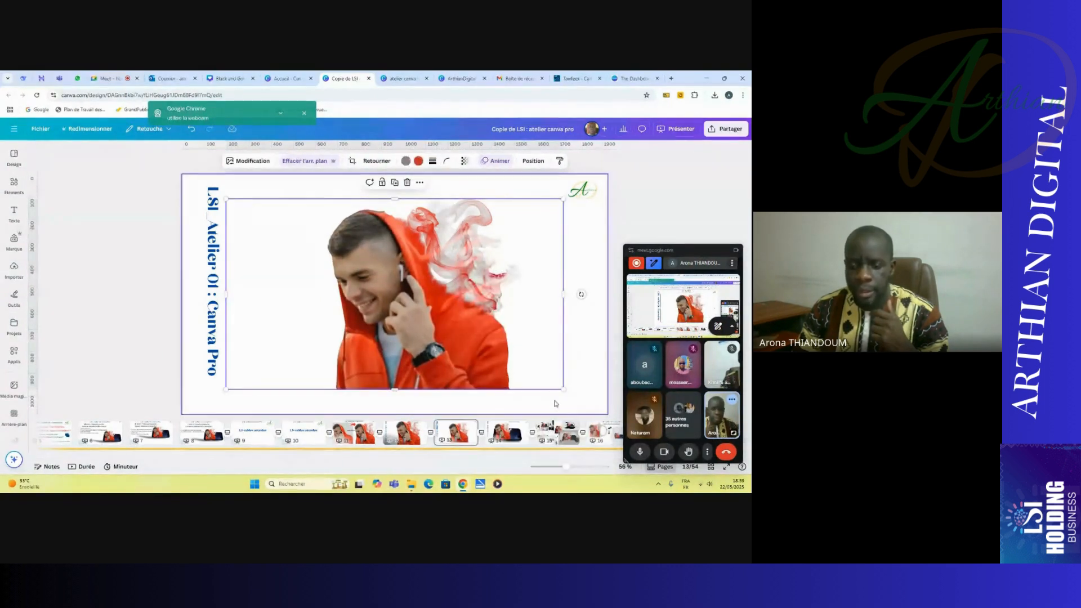
drag(499, 354, 343, 265)
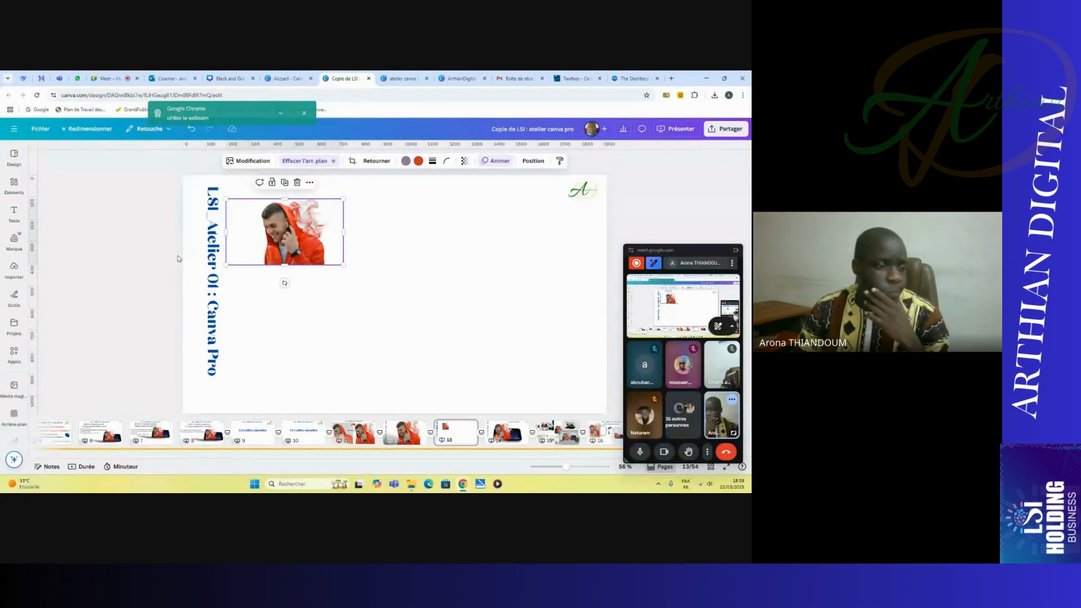
click(357, 292)
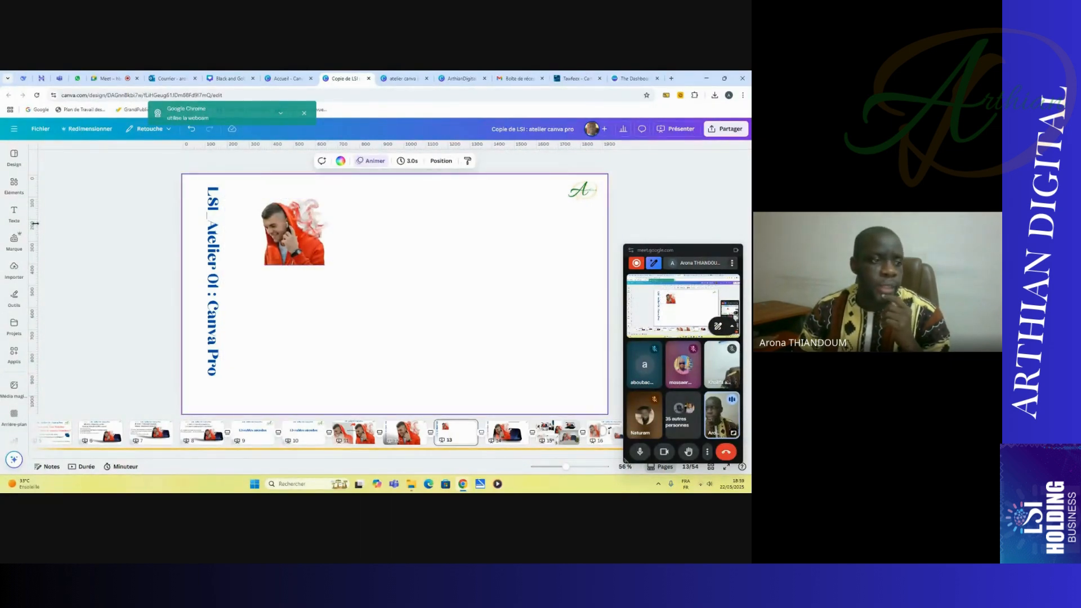
- Search the elements library for "telephone" and refine the search to "telephone 3D"
click(14, 213)
click(14, 185)
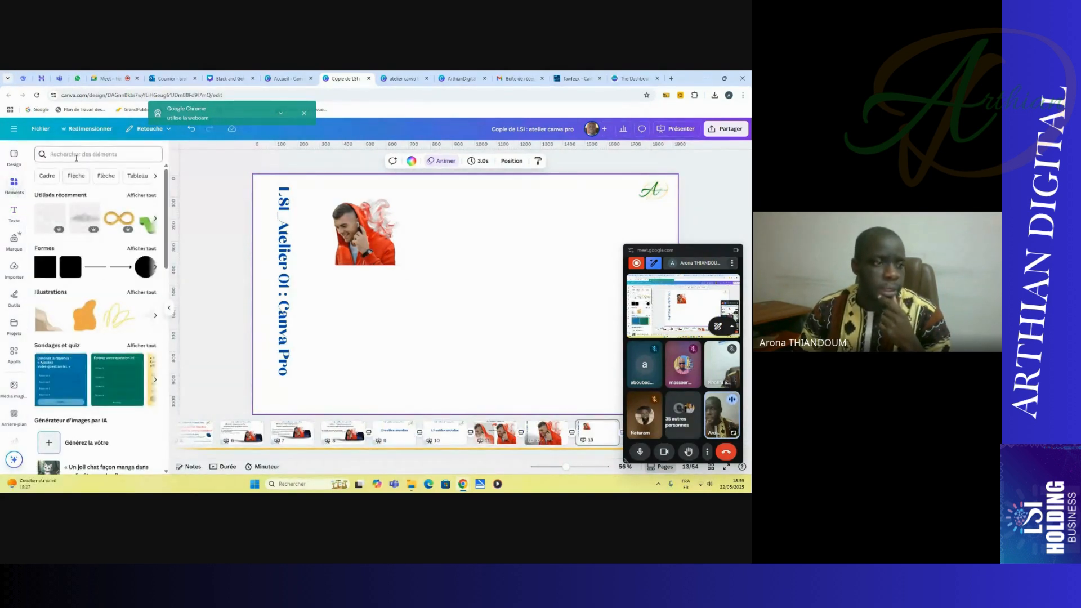
click(76, 158)
text(T)
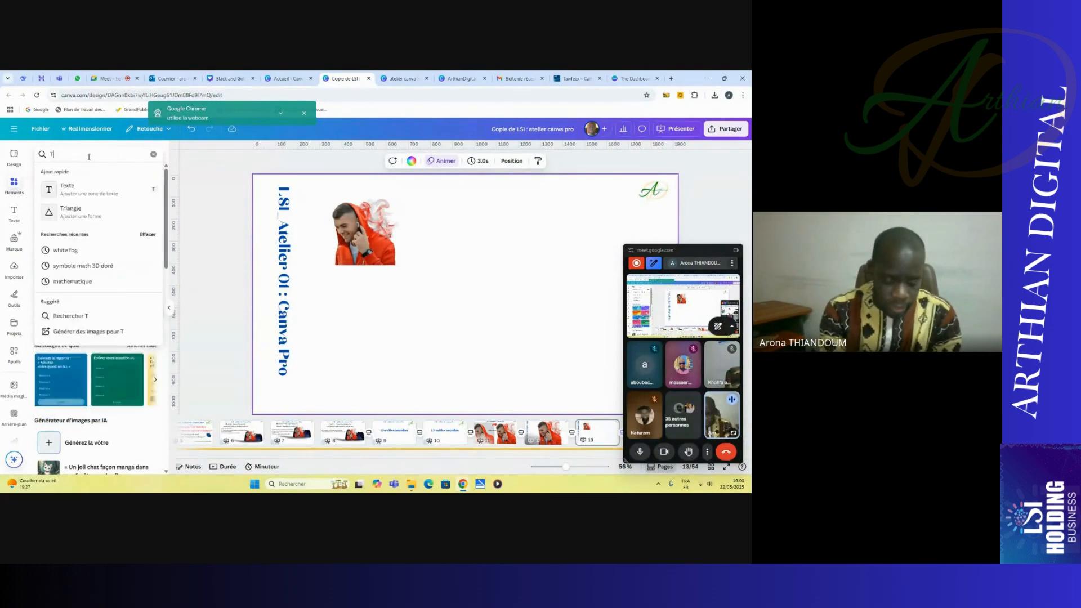
text(EL)
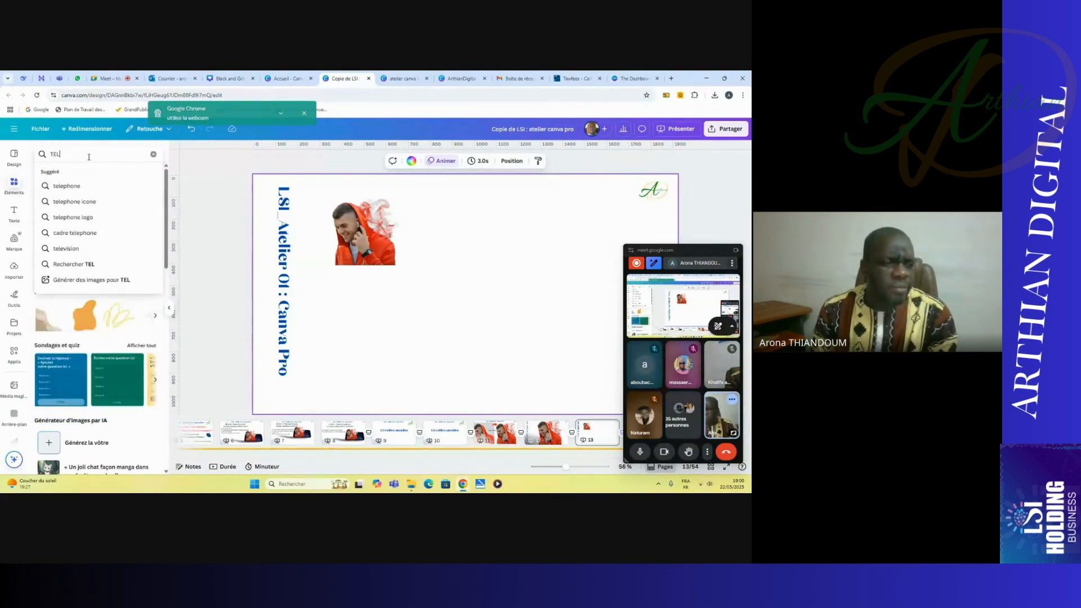
click(79, 185)
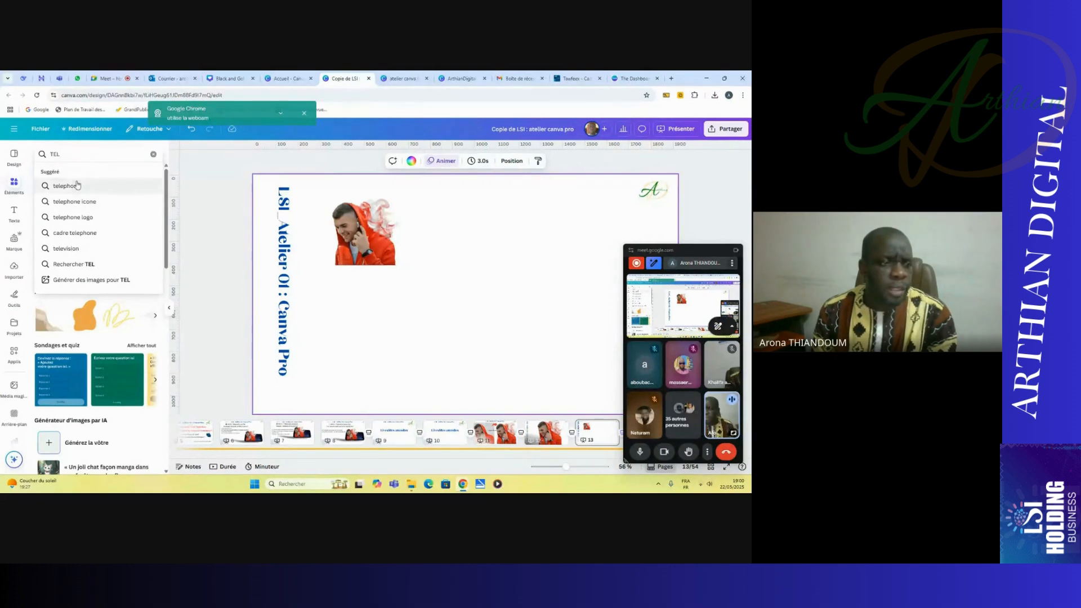
click(105, 154)
text(3)
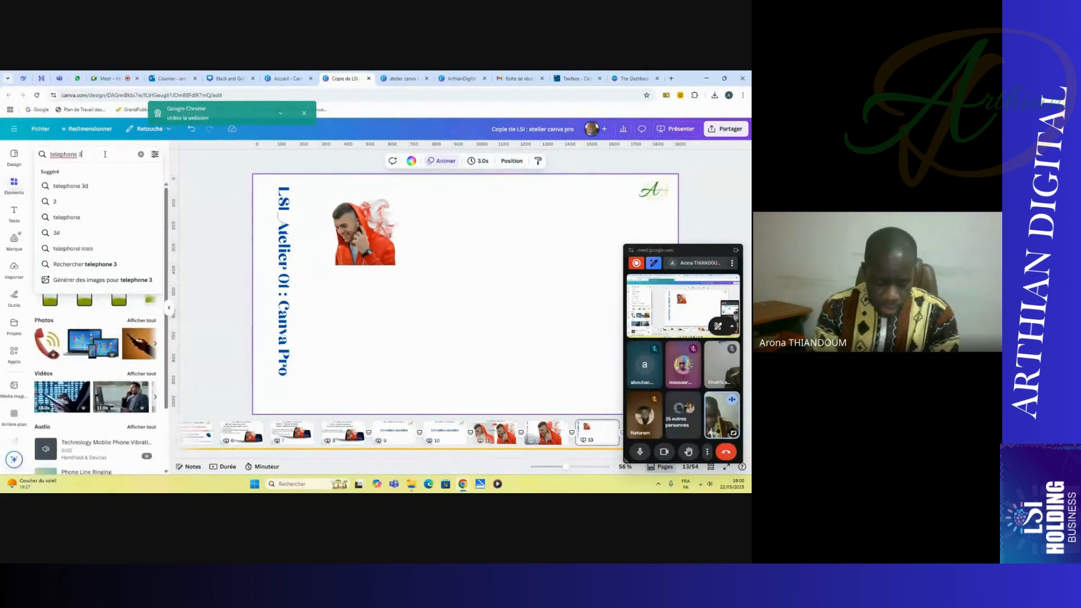
text(D)
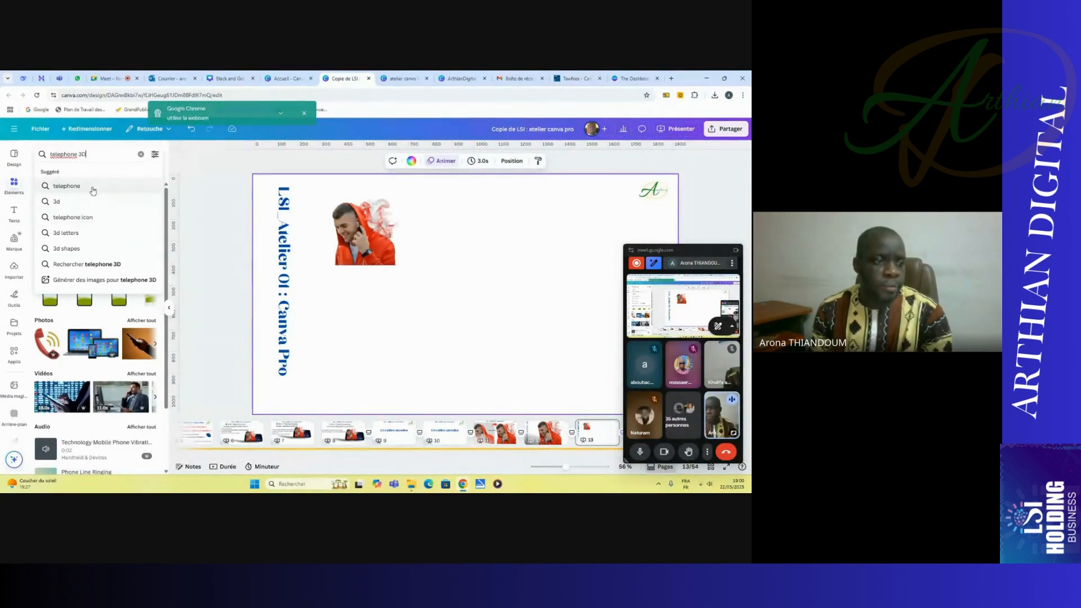
click(103, 259)
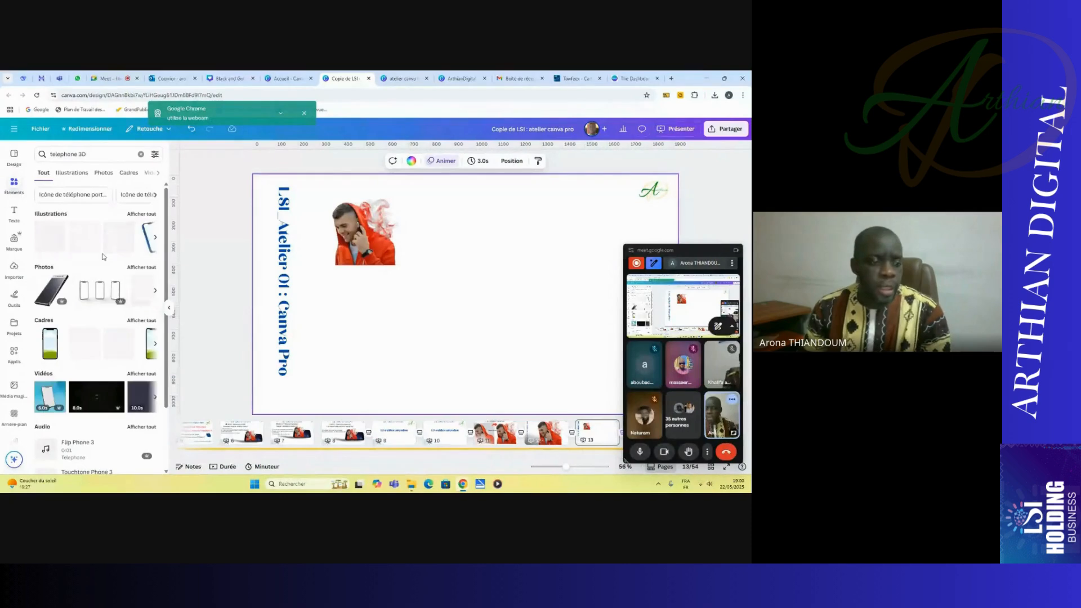